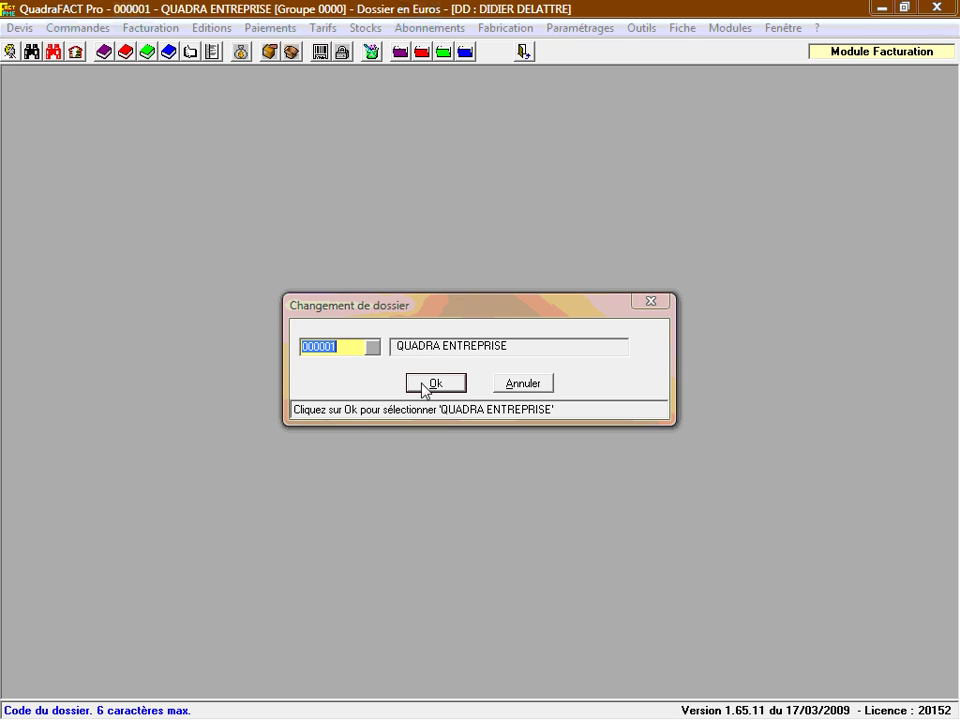
# Open the QUADRA ENTREPRISE dossier, view its Constantes du dossier, and close them again
pyautogui.click(424, 386)
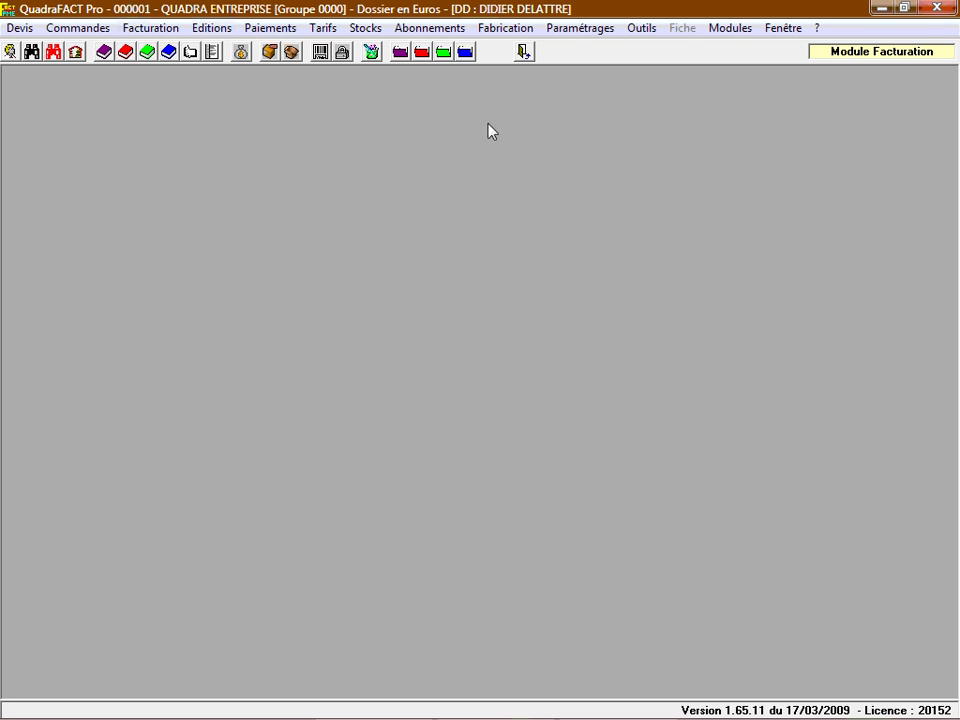
pyautogui.click(572, 30)
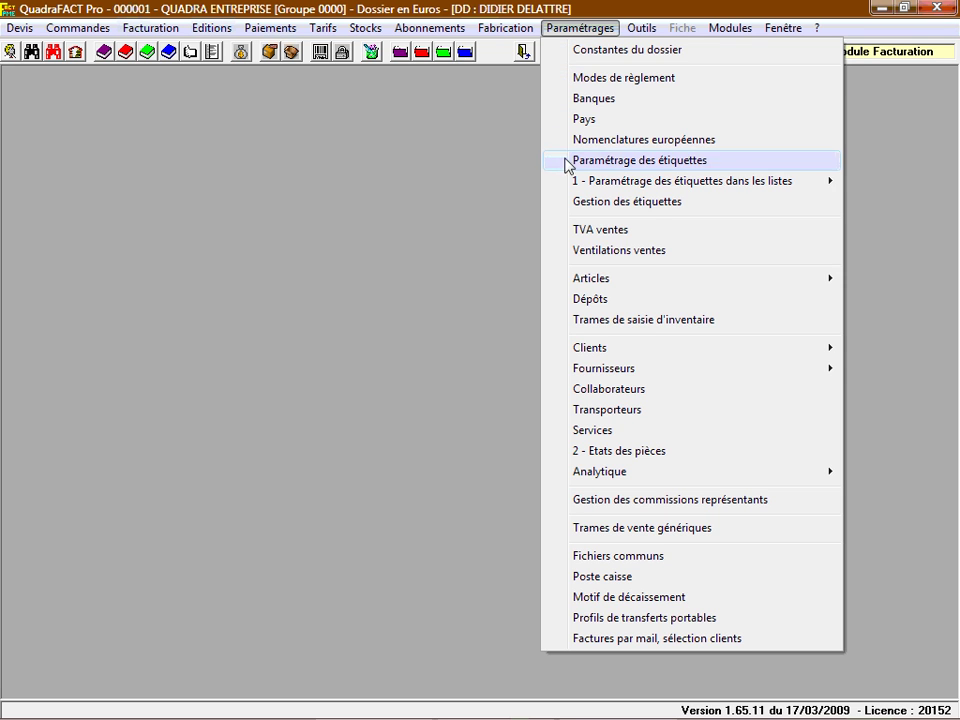
pyautogui.click(598, 52)
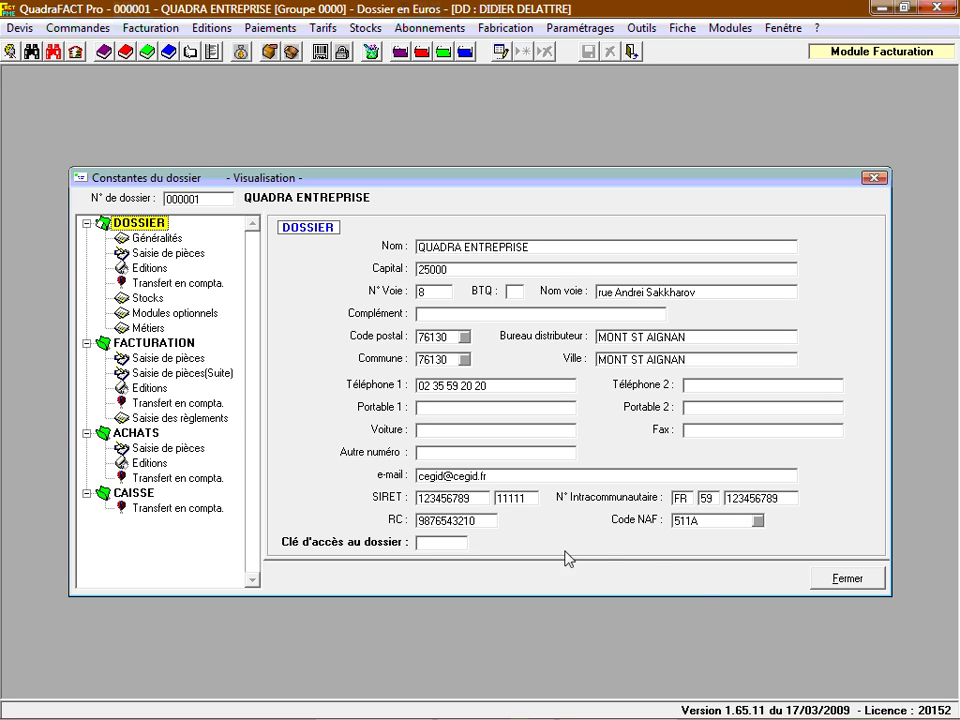
pyautogui.click(838, 579)
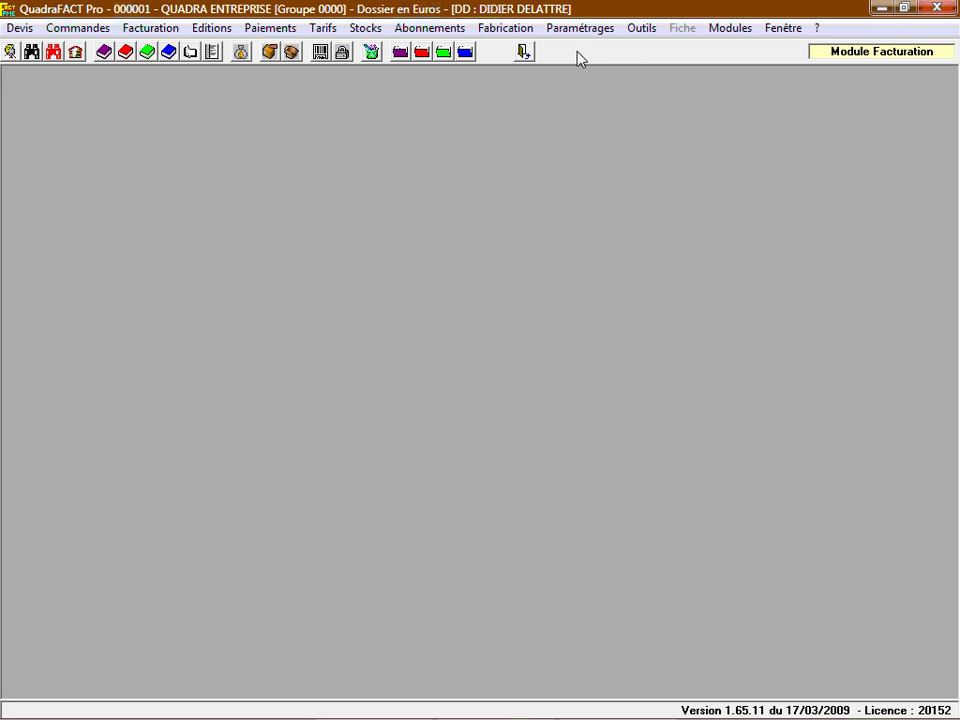
pyautogui.click(579, 28)
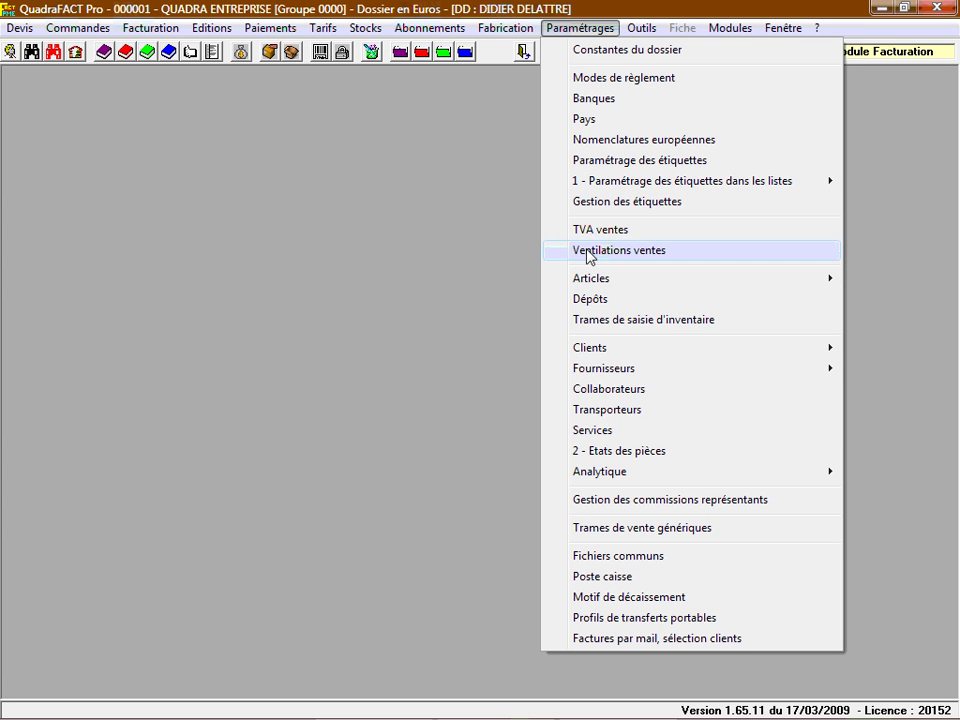
pyautogui.moveTo(586, 278)
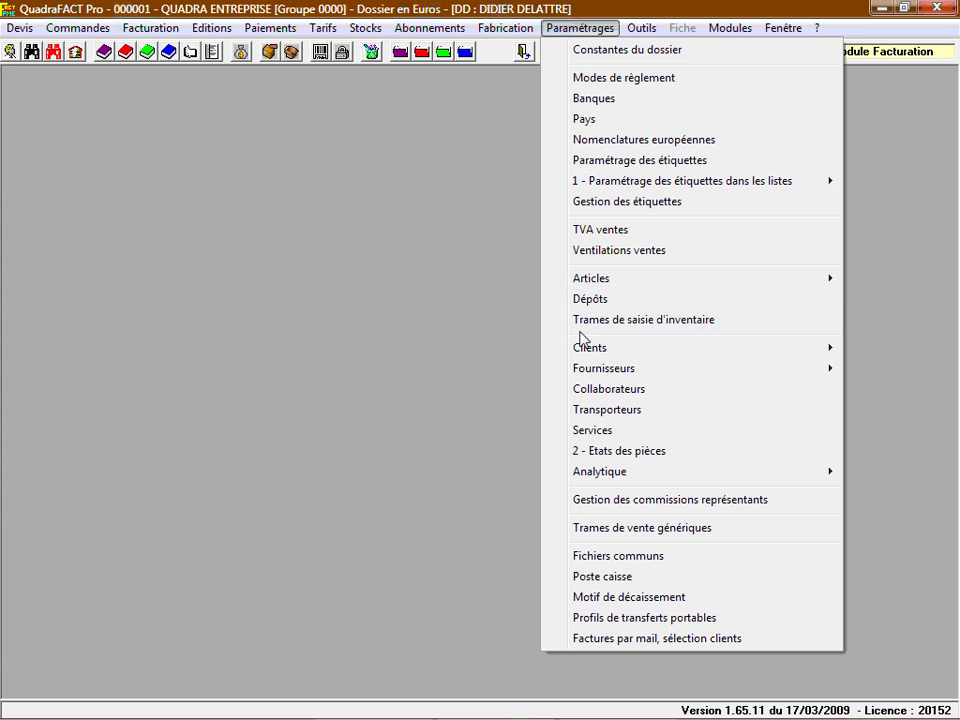
pyautogui.moveTo(586, 355)
pyautogui.click(249, 279)
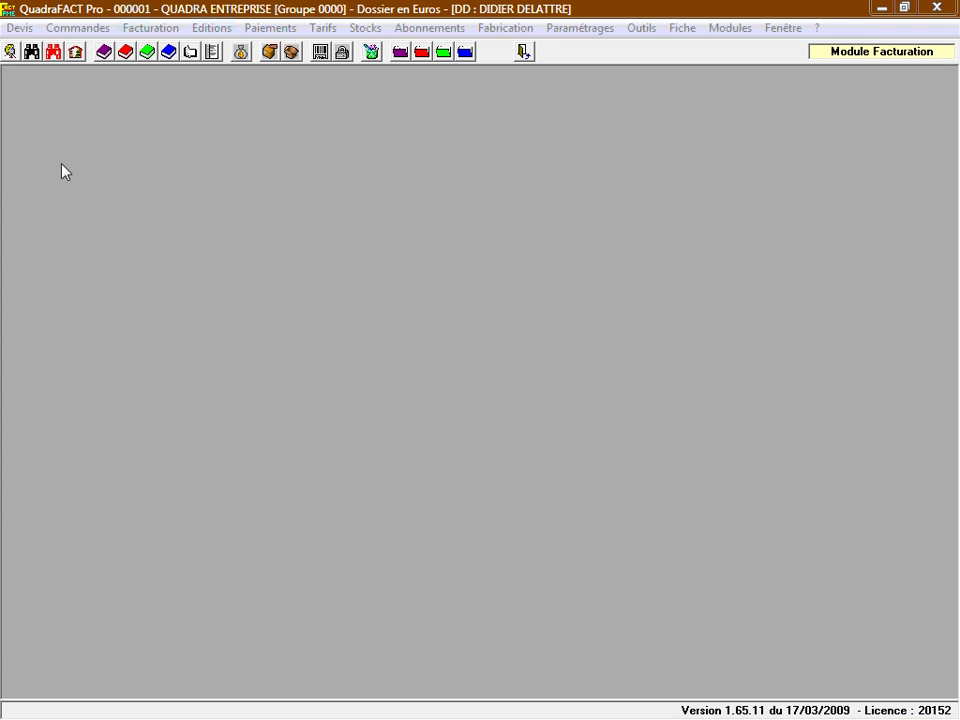
# Open the client list and filter it by the postal code (CP) prefix 643
pyautogui.click(31, 51)
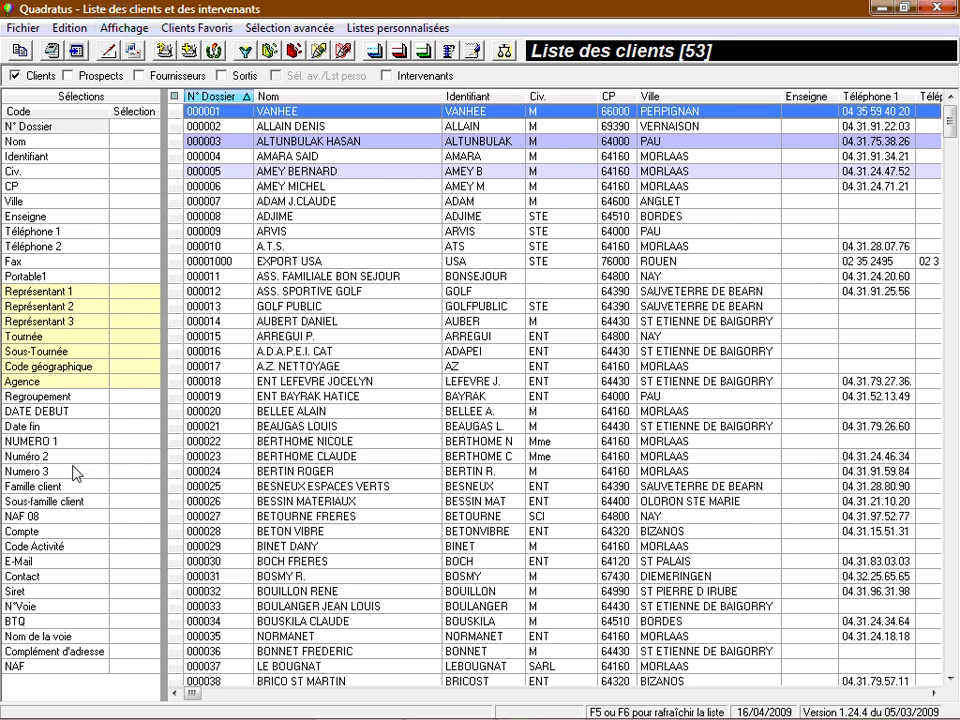
pyautogui.click(131, 186)
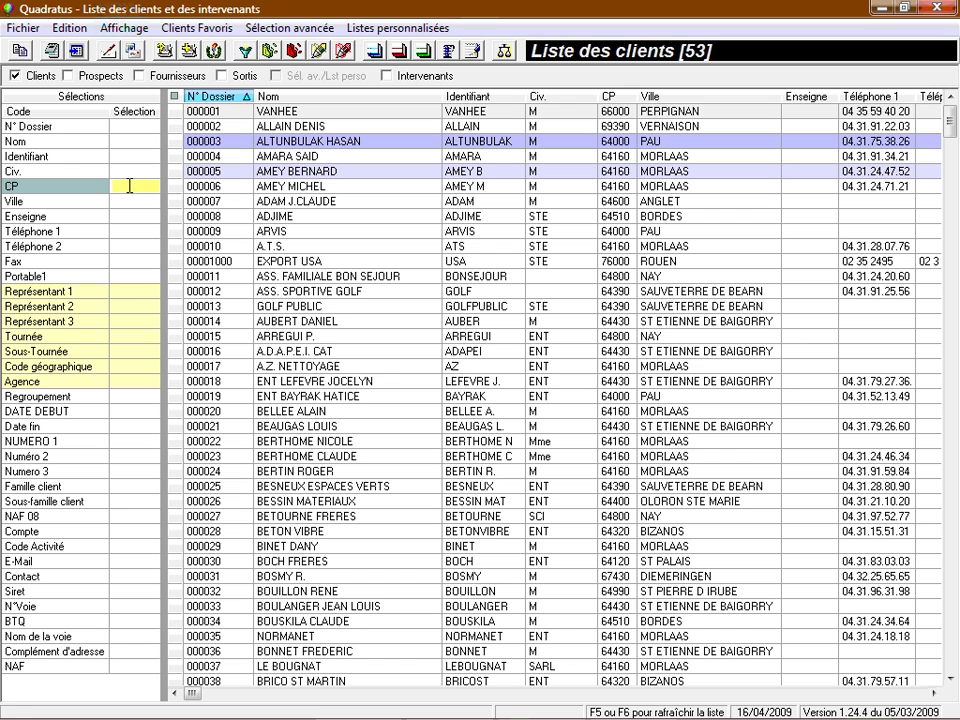
pyautogui.write('643')
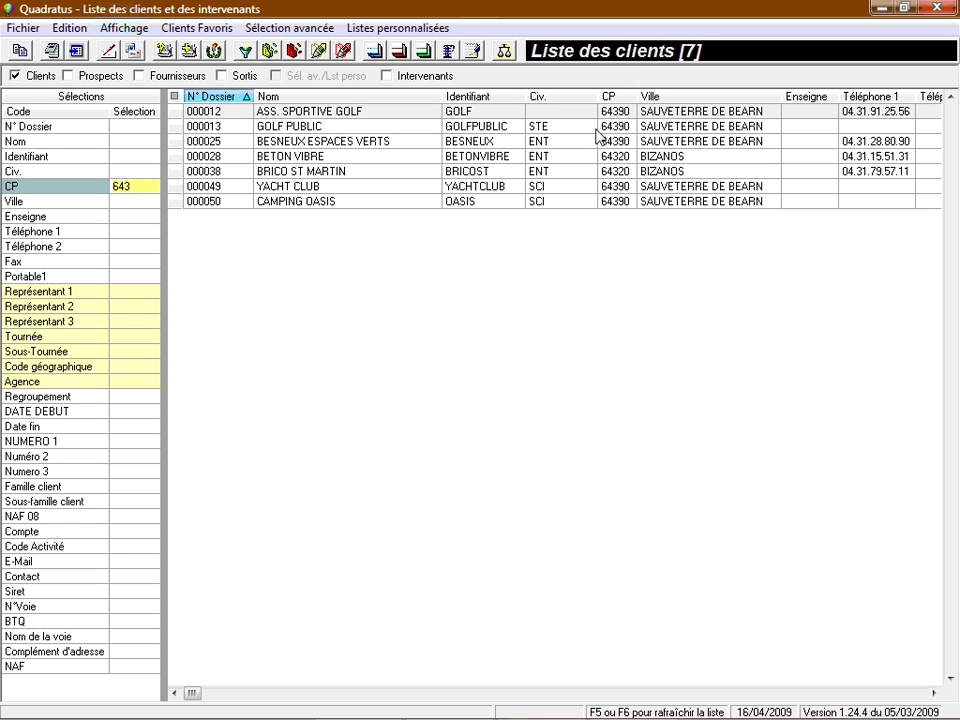
# Export the filtered client list to a formatted Excel workbook, and close Excel without saving it
pyautogui.click(176, 98)
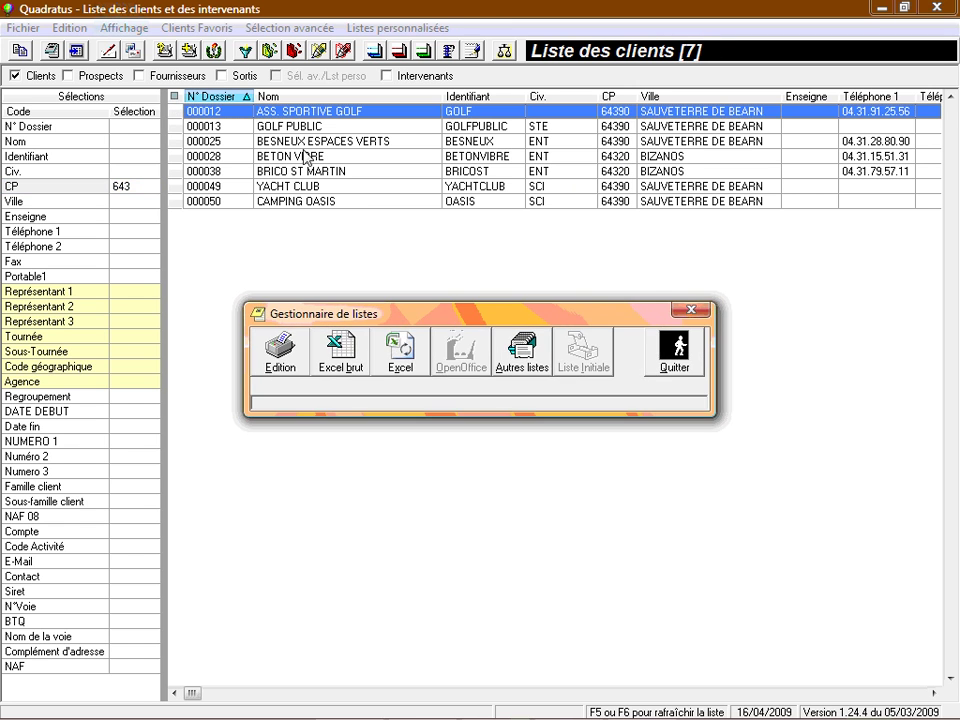
pyautogui.click(401, 354)
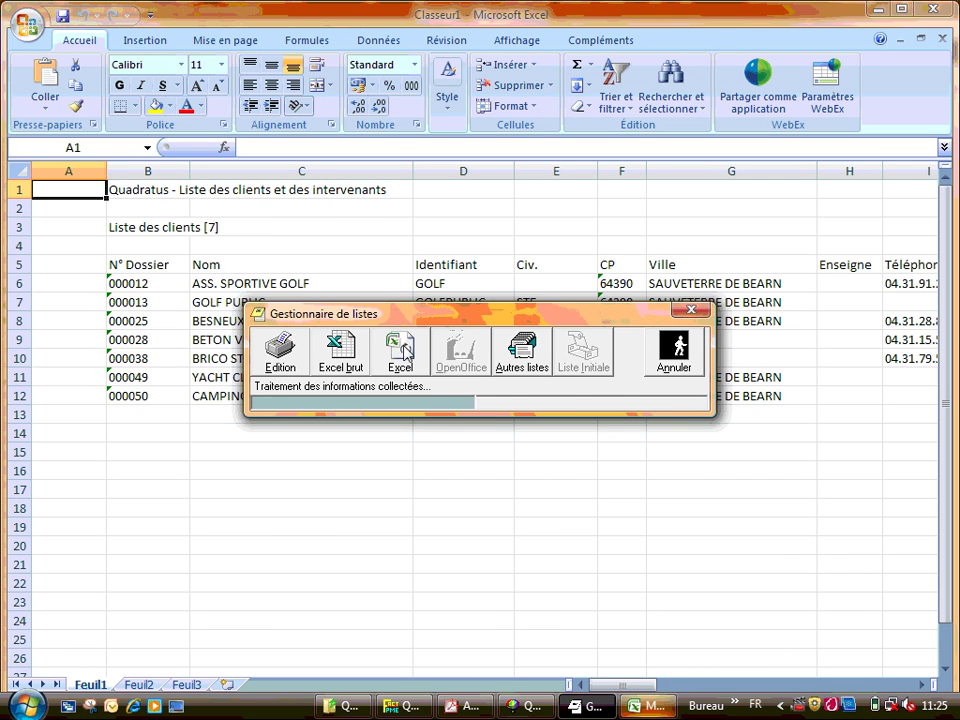
pyautogui.click(679, 352)
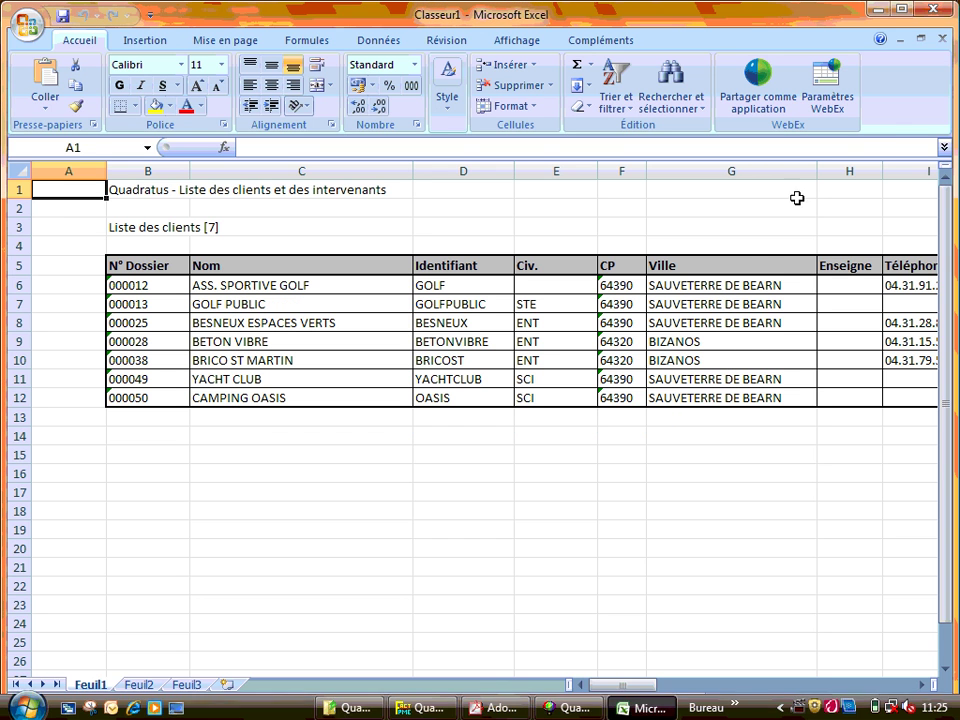
pyautogui.click(941, 38)
pyautogui.click(499, 410)
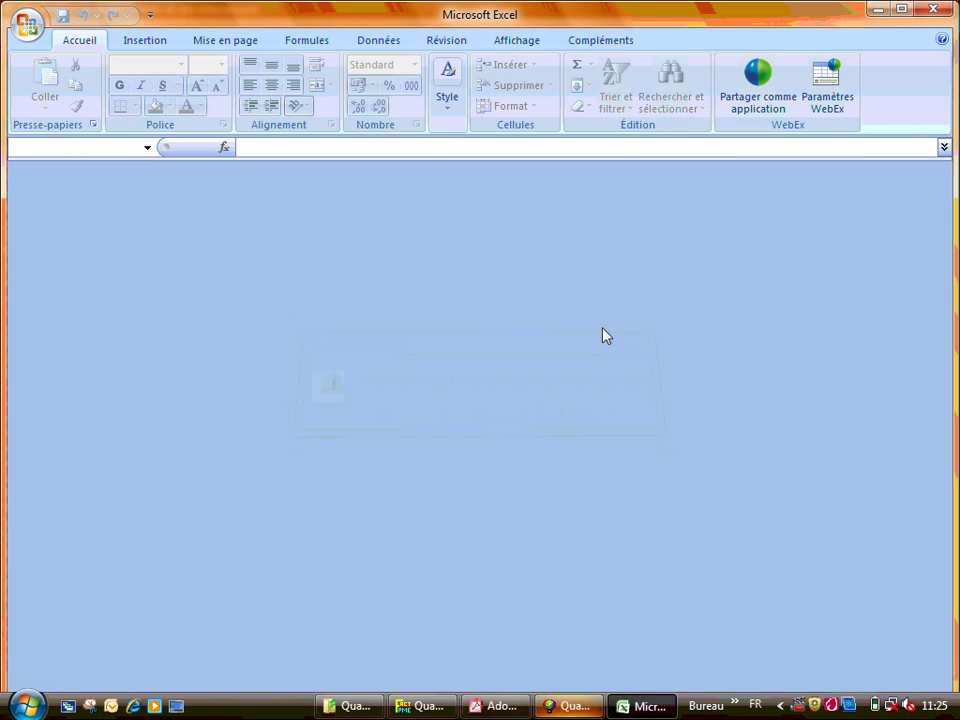
pyautogui.click(936, 8)
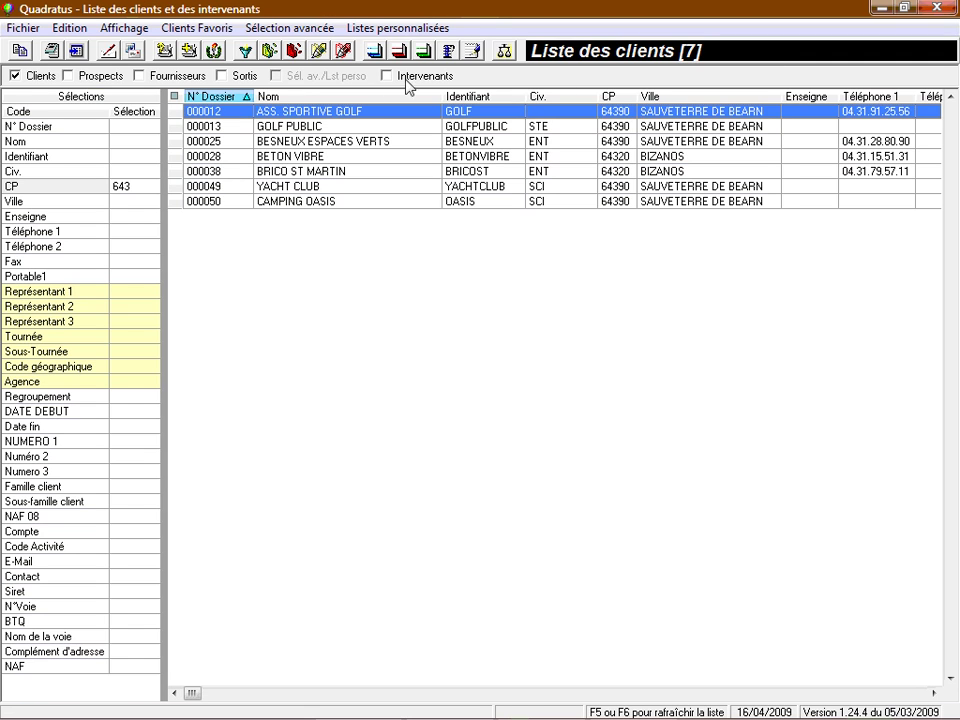
# Clear the postal code filter and launch the editable list MAJ MODE REGLEMENT
pyautogui.click(140, 185)
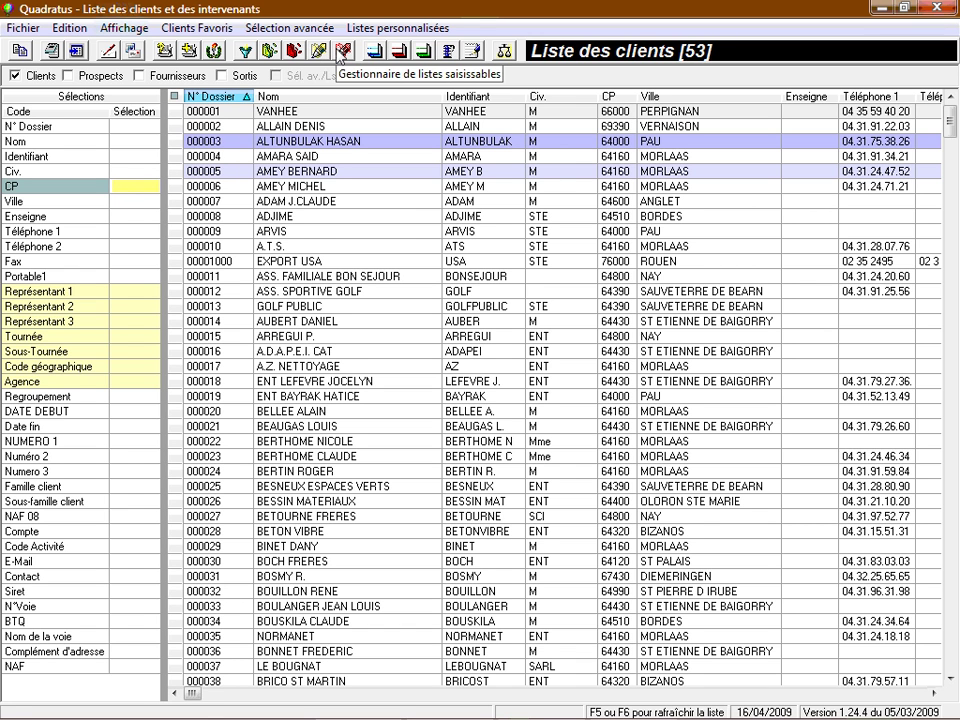
pyautogui.click(343, 50)
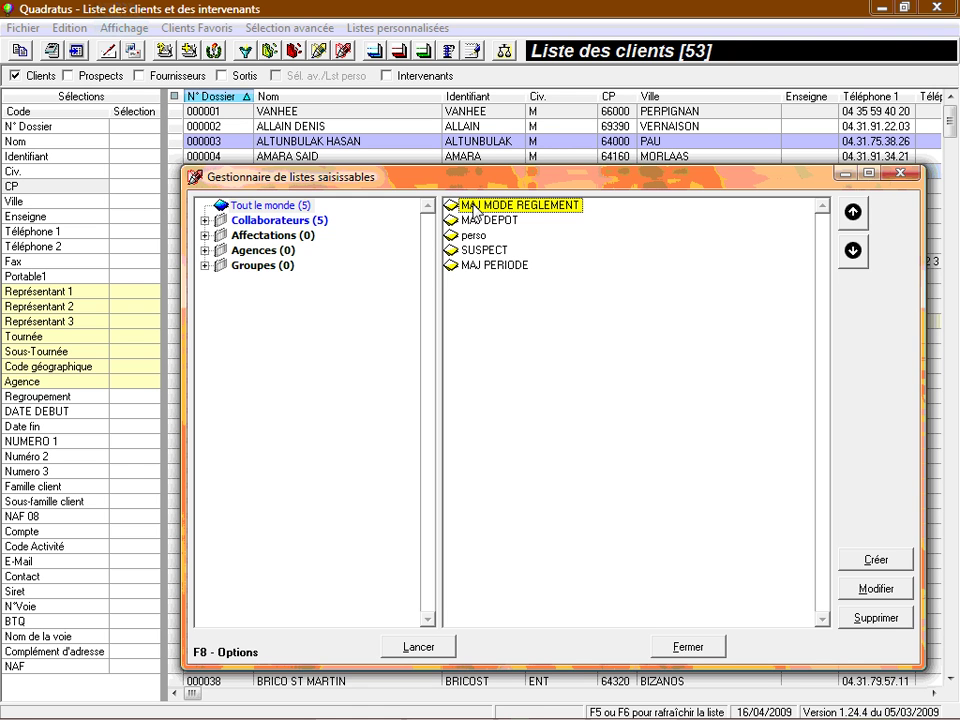
pyautogui.doubleClick(475, 206)
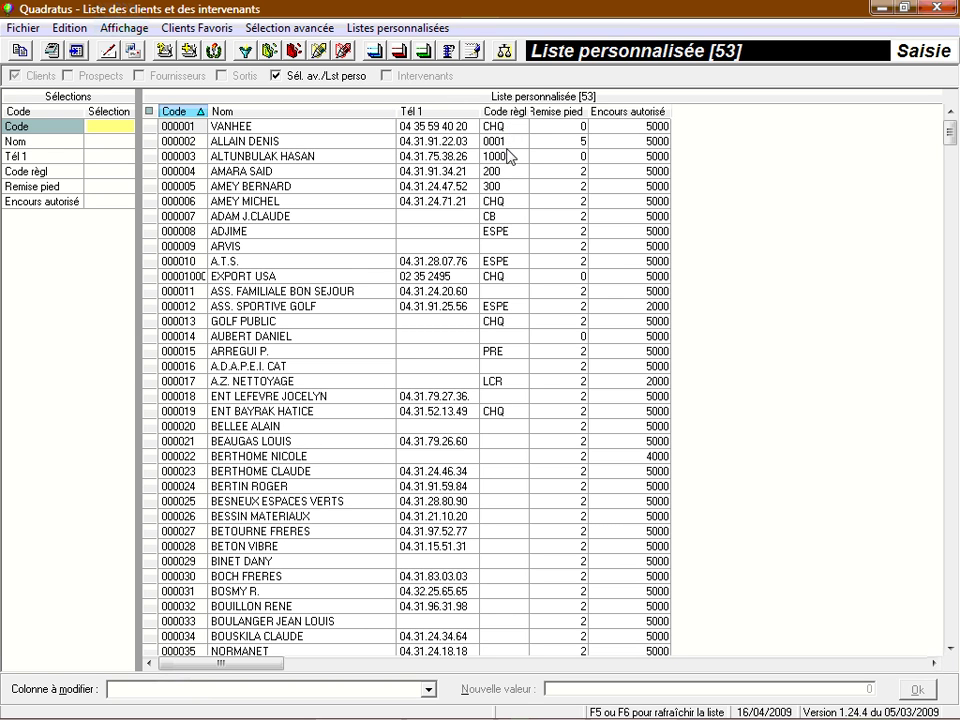
# Step through the editable Encours autorisé cells from the first client to ASS. FAMILIALE BON SEJOUR, and return to the standard client list
pyautogui.click(612, 128)
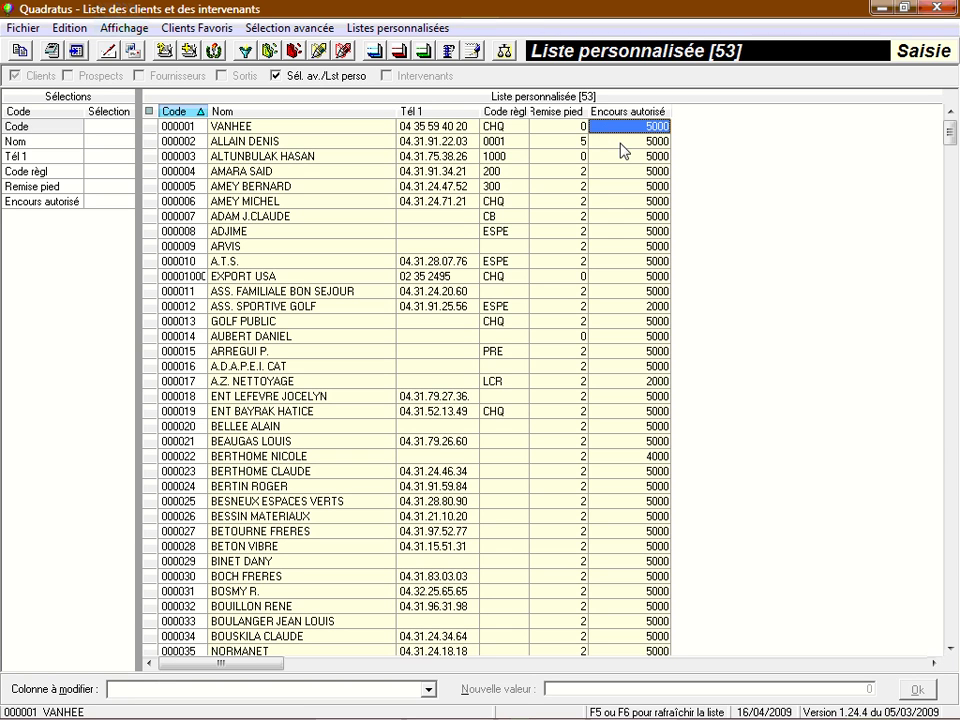
pyautogui.press('F2')
pyautogui.press('Down')
pyautogui.press('Down')
pyautogui.press('Down')
pyautogui.press('Down')
pyautogui.press('Down')
pyautogui.press('Down')
pyautogui.press('Down')
pyautogui.press('Down')
pyautogui.press('Down')
pyautogui.press('Down')
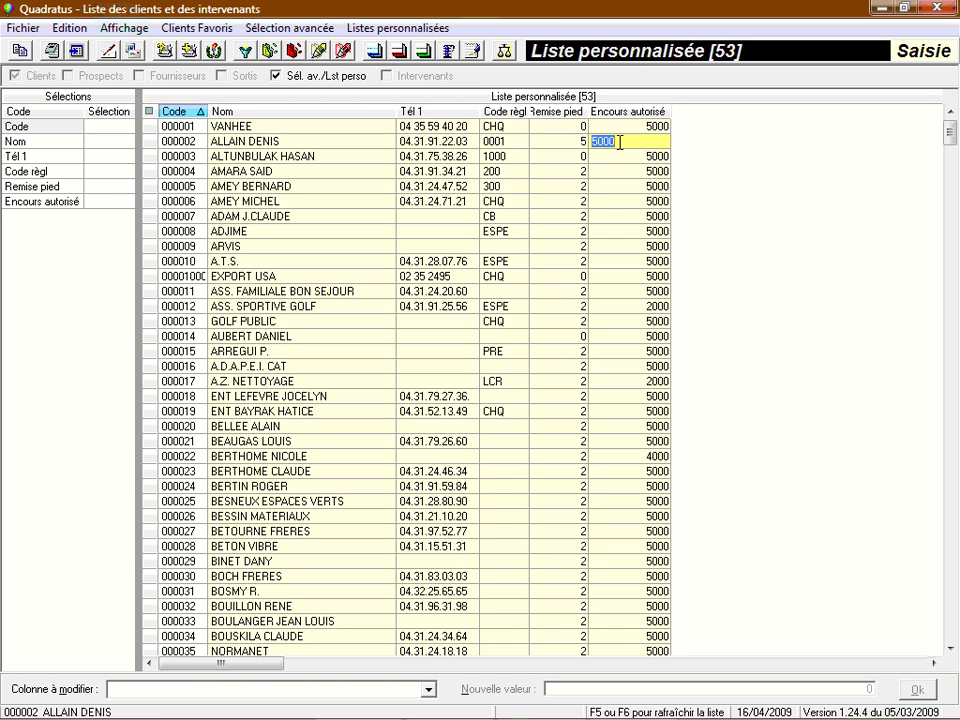
pyautogui.press('Down')
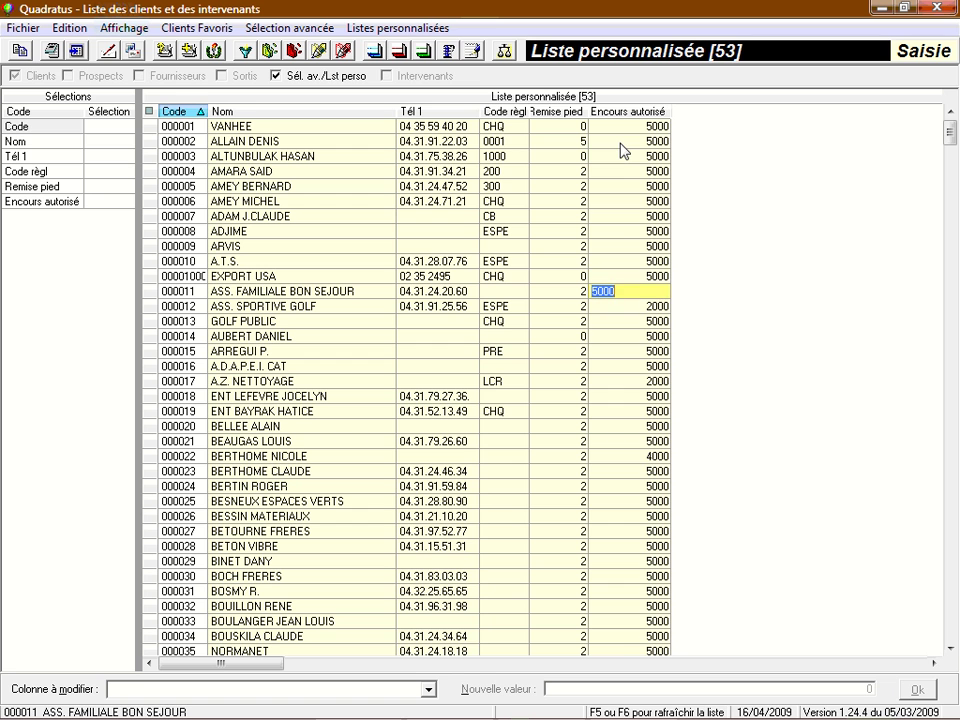
pyautogui.press('Escape')
pyautogui.click(275, 76)
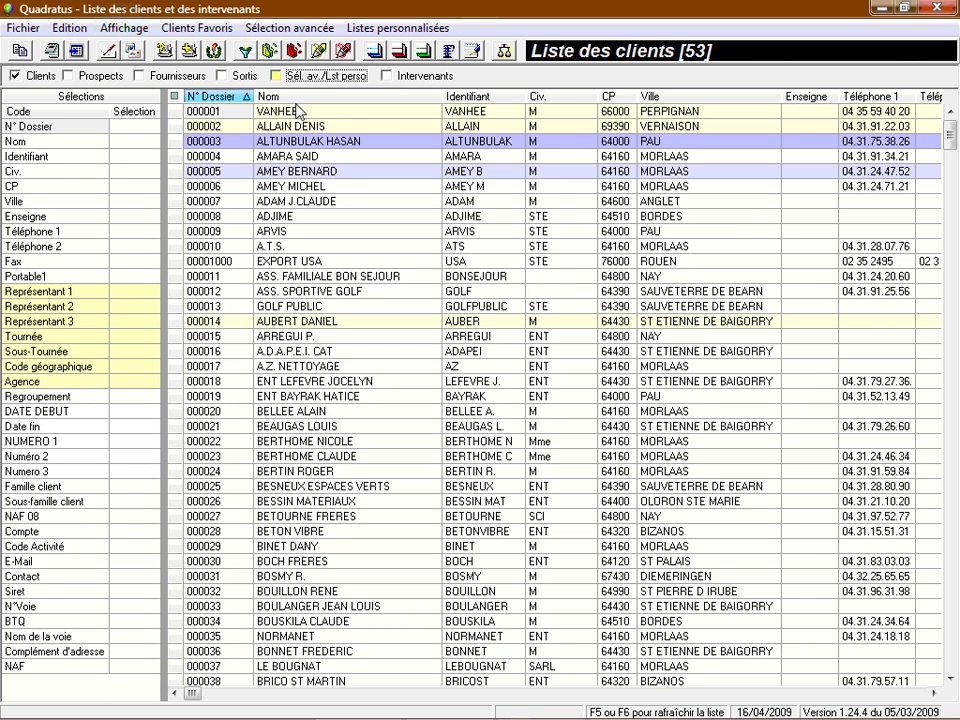
# From the balance of the client selection, open the first client's account and view the PDF of the 179,40 invoice dated 15/04/2009
pyautogui.click(505, 52)
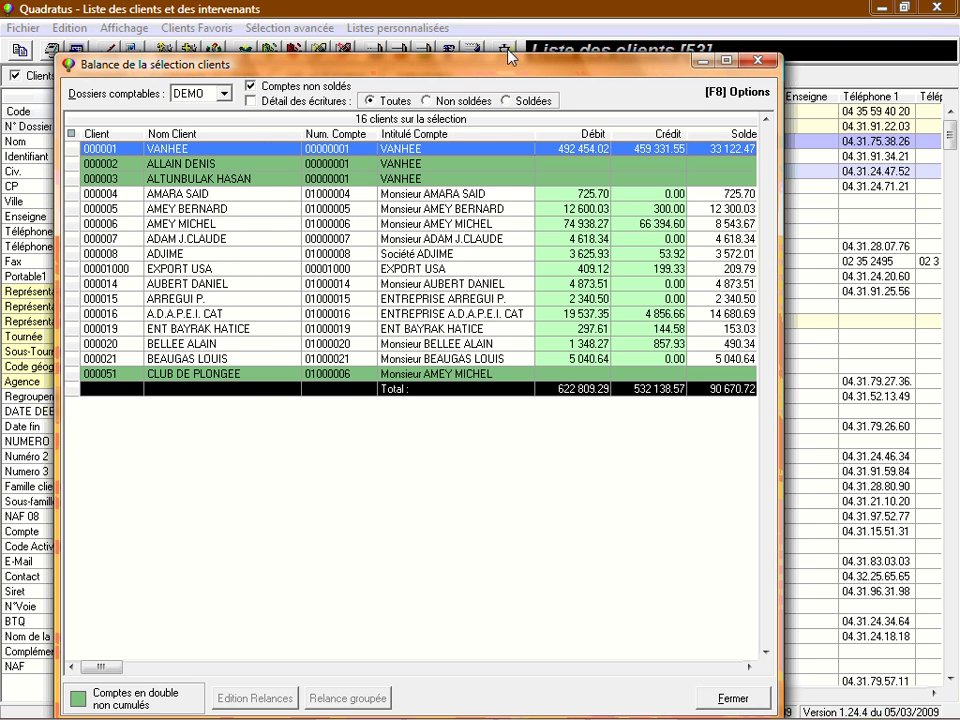
pyautogui.doubleClick(258, 154)
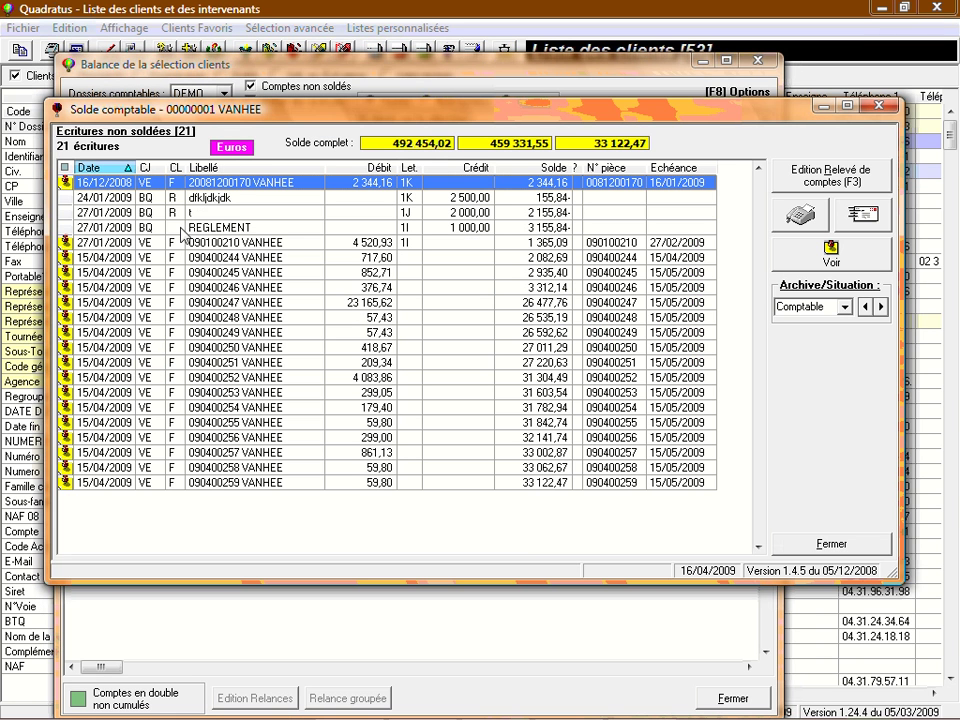
pyautogui.click(165, 408)
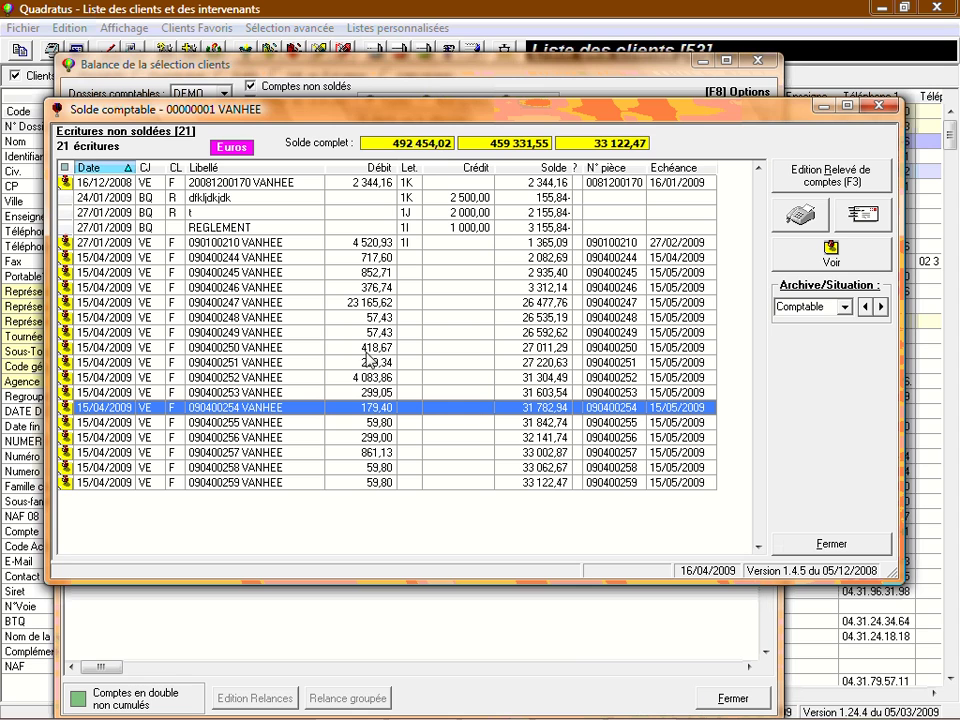
pyautogui.click(822, 258)
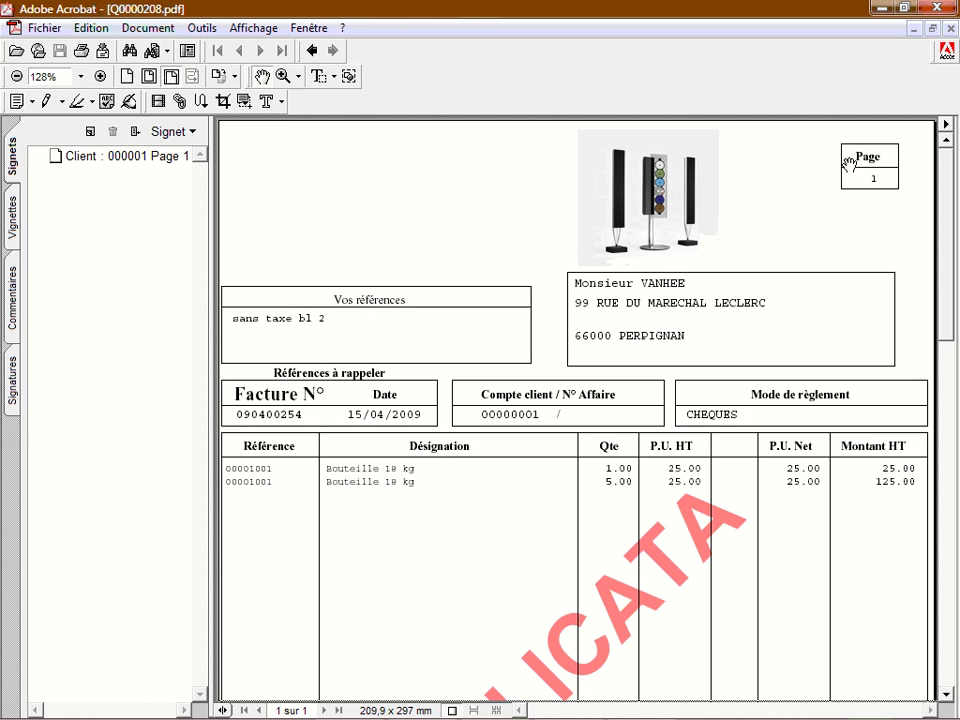
pyautogui.click(946, 29)
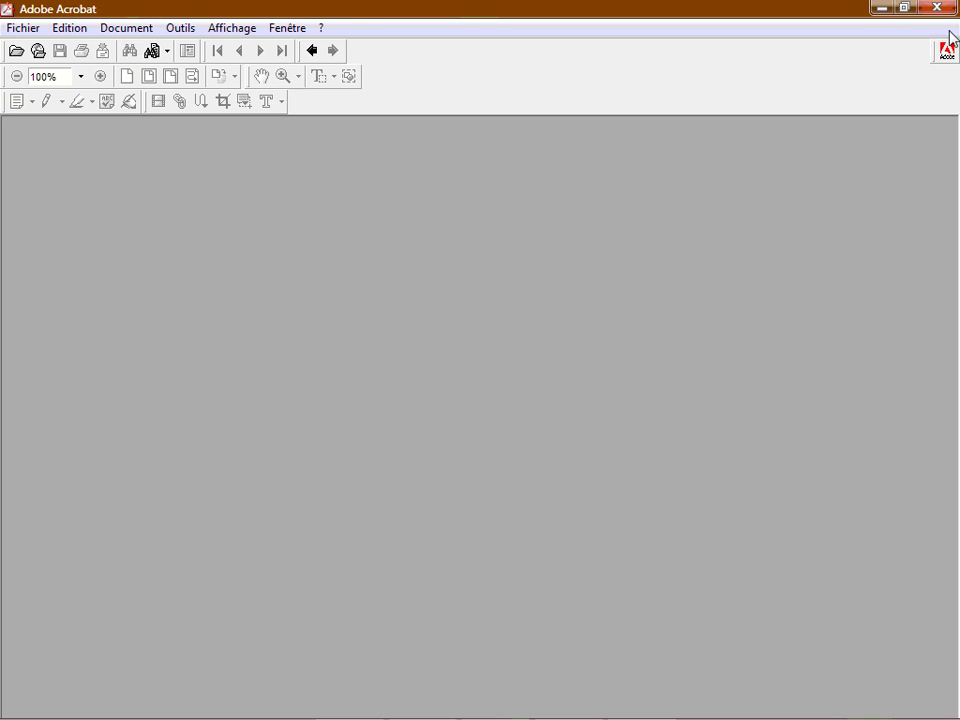
pyautogui.click(881, 9)
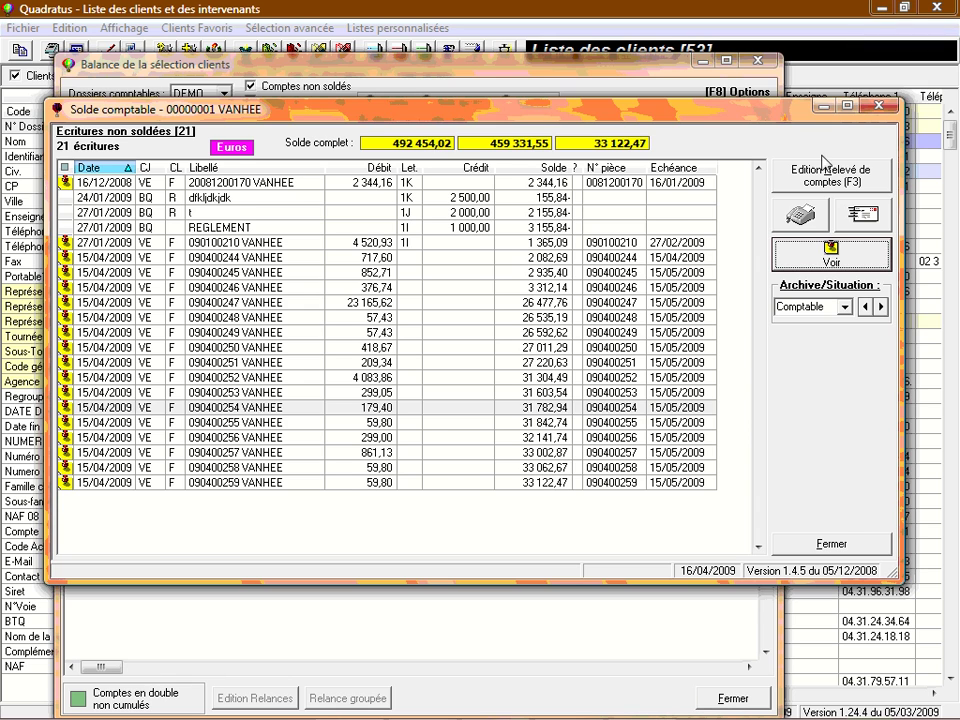
# Preview a new e-mail to the client with the PDF attached, and close it unsent along with the account window
pyautogui.click(862, 213)
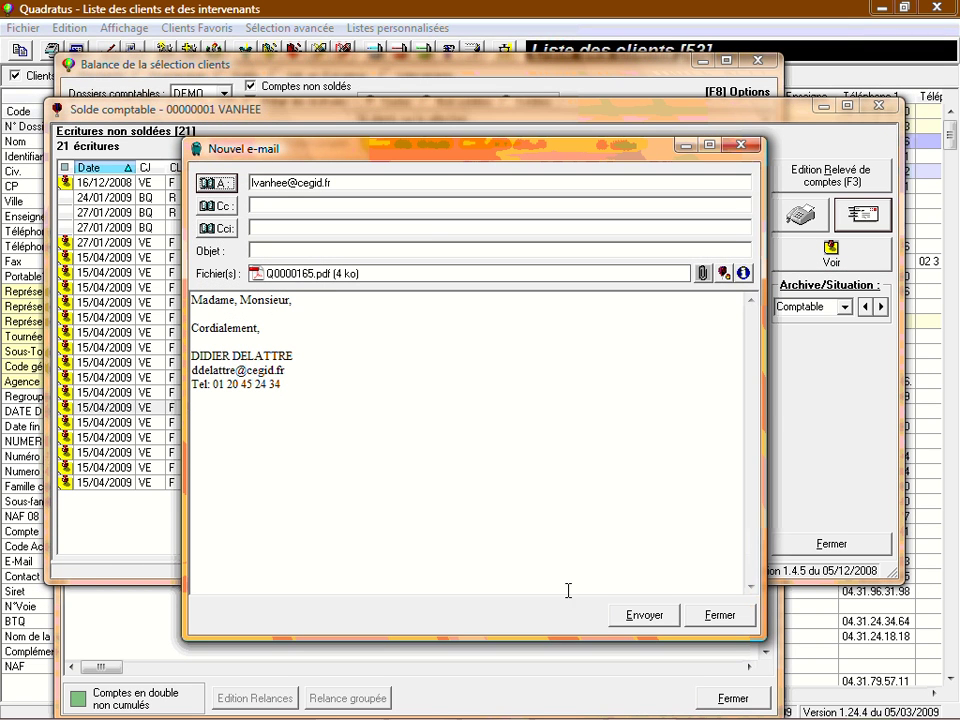
pyautogui.click(716, 618)
pyautogui.click(831, 543)
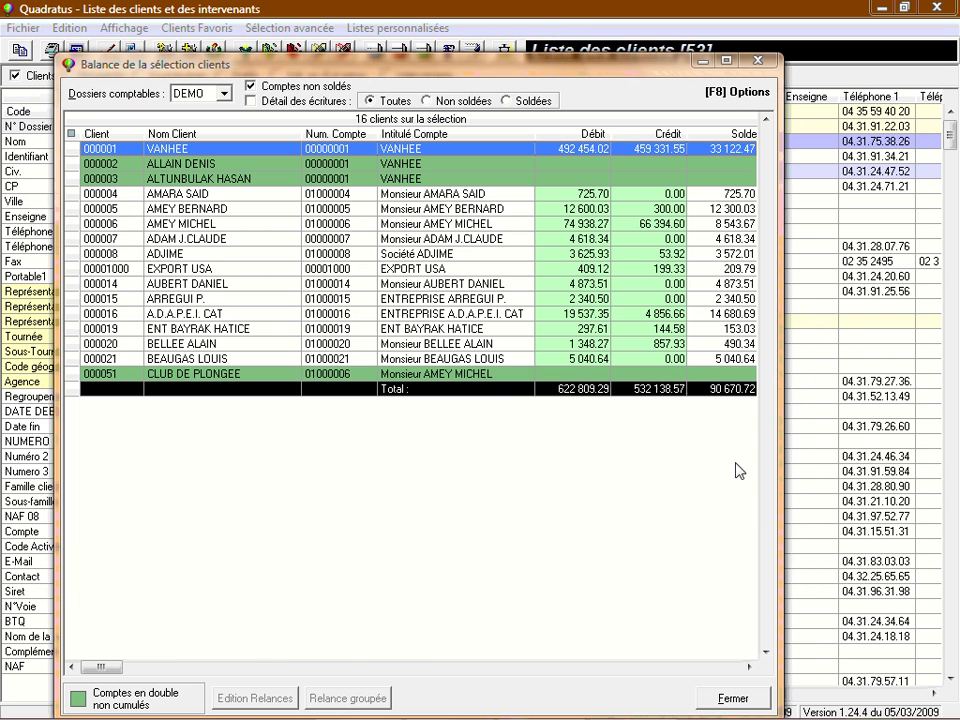
# Generate a reminder letter for the first client with the QCRECLI0.TXT template through PDFCreator, and close the resulting PDF
pyautogui.click(72, 153)
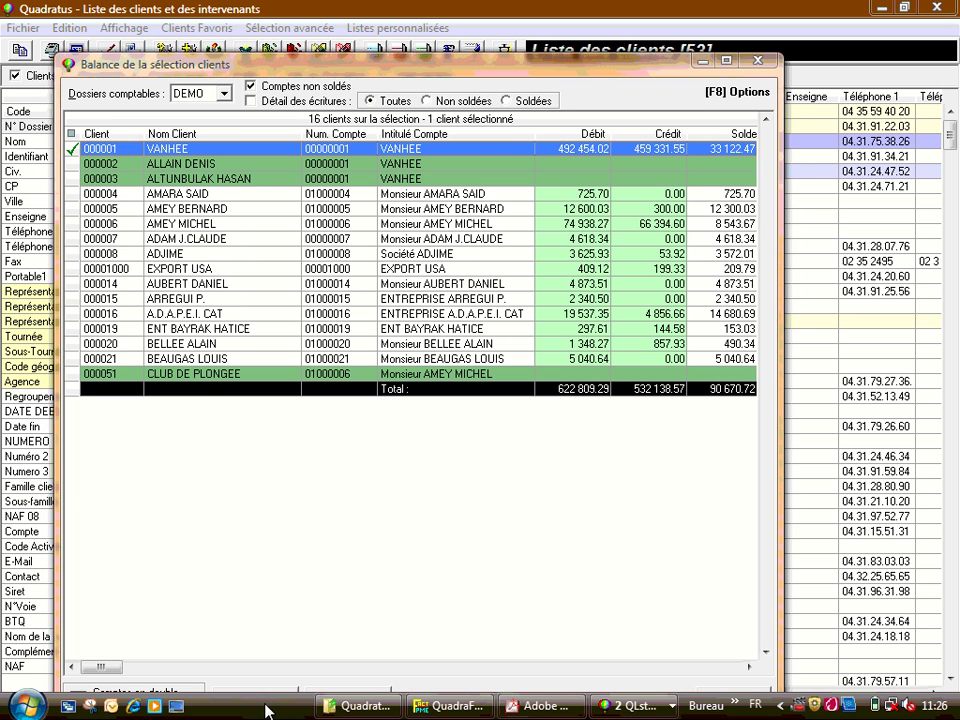
pyautogui.click(268, 700)
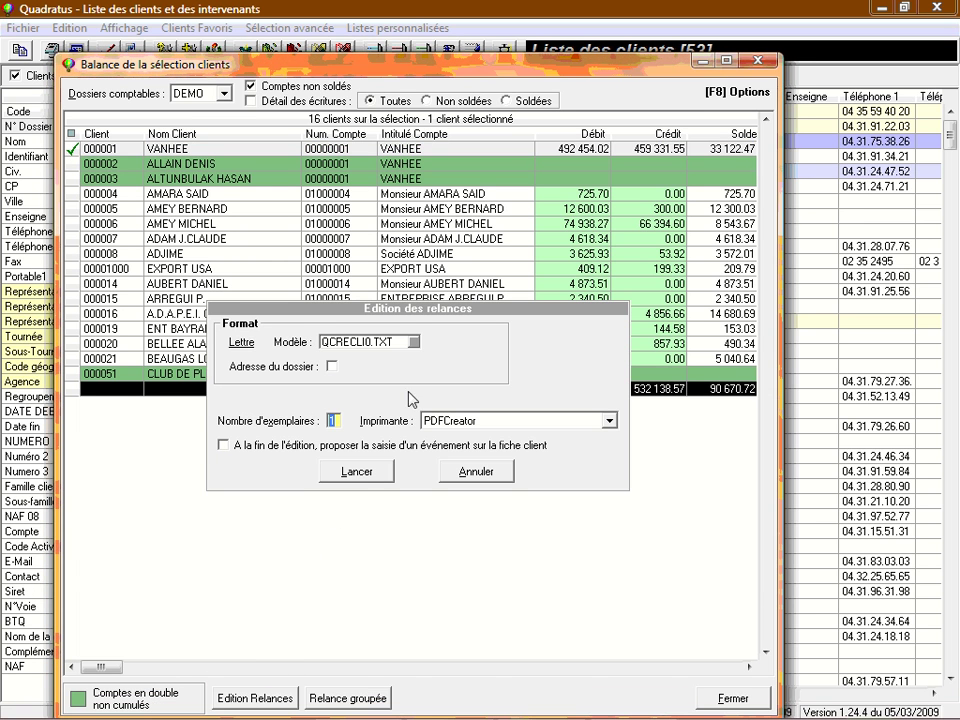
pyautogui.click(357, 469)
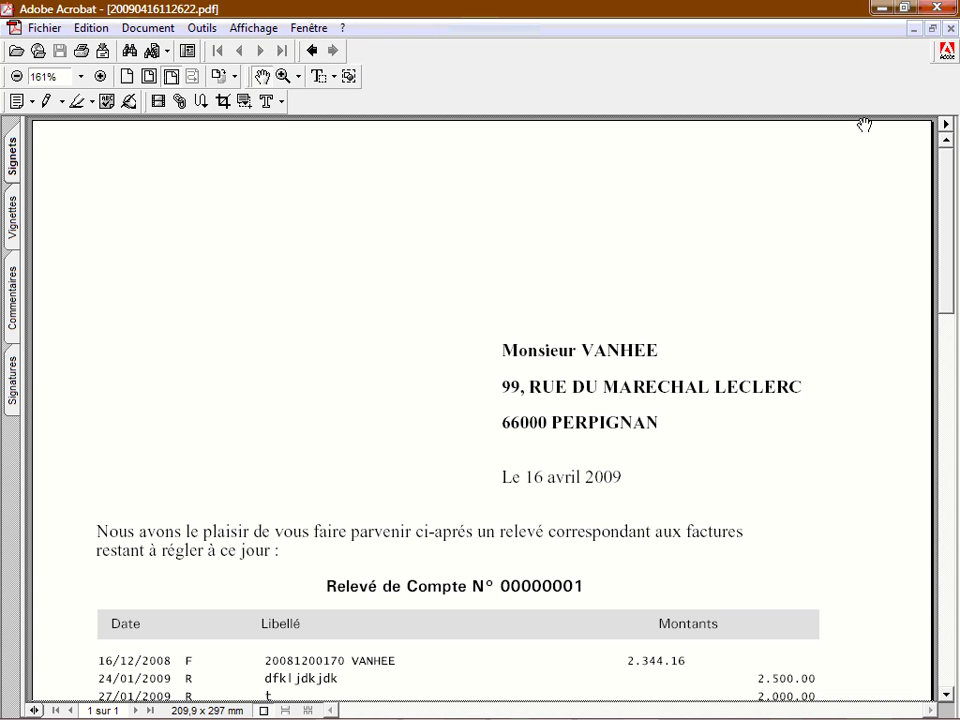
pyautogui.click(940, 28)
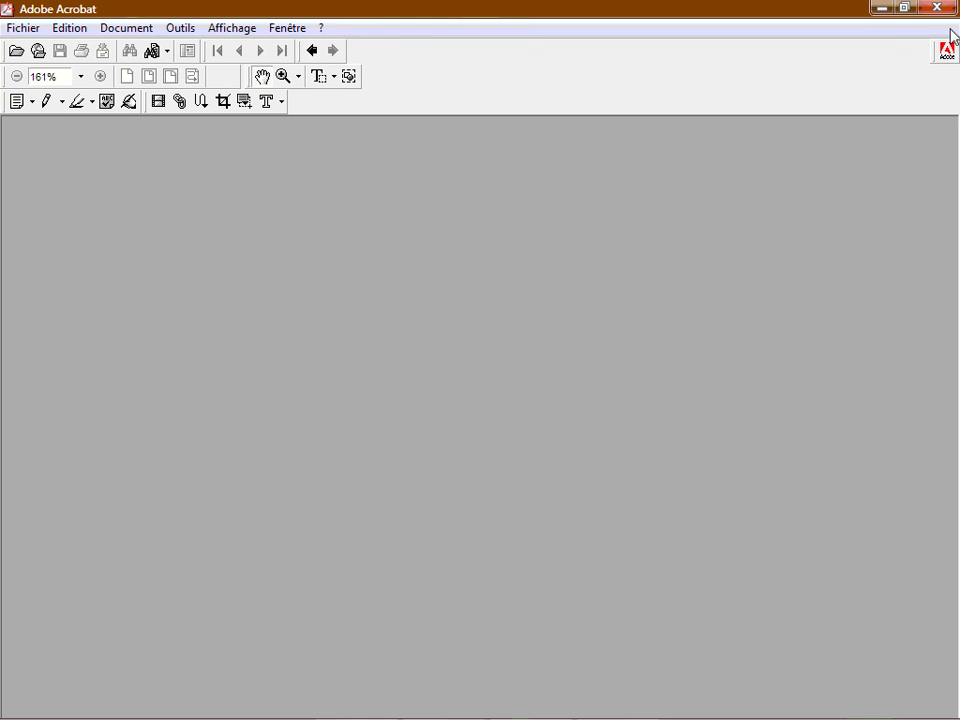
pyautogui.click(881, 8)
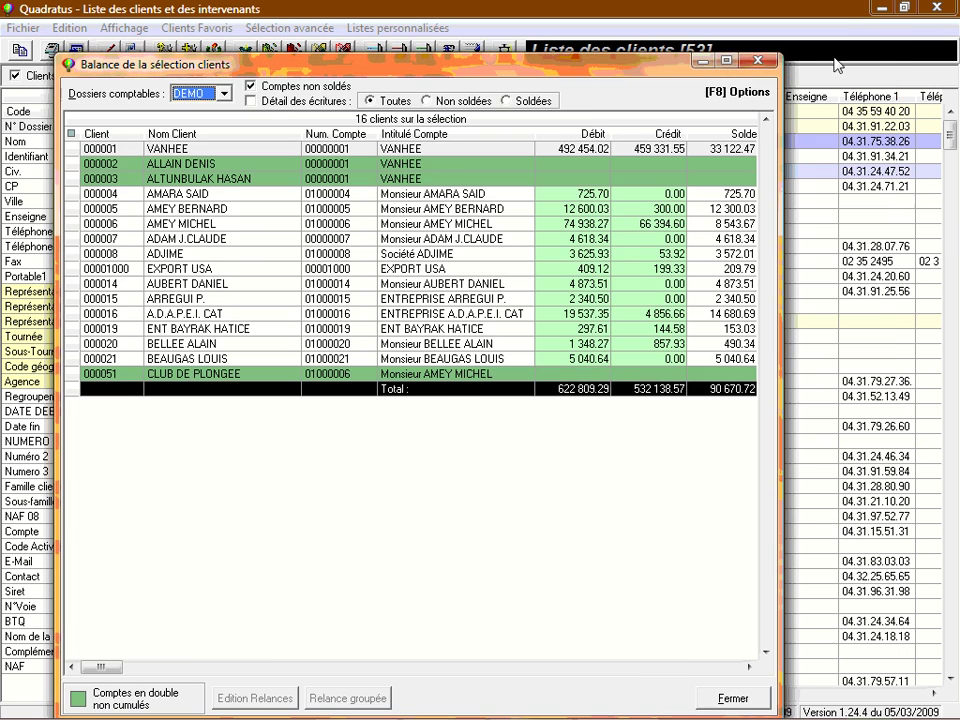
# Close the selection balance, view the first client's zoom with the 2009 and 2008 monthly statistics, and close it
pyautogui.click(760, 61)
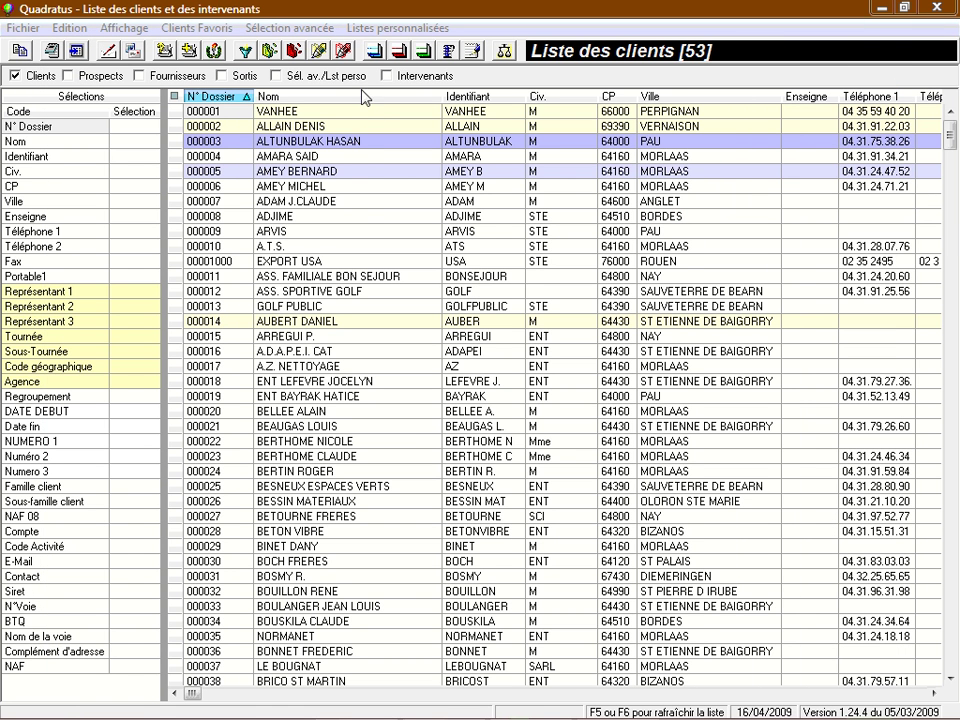
pyautogui.click(287, 113)
pyautogui.rightClick(287, 113)
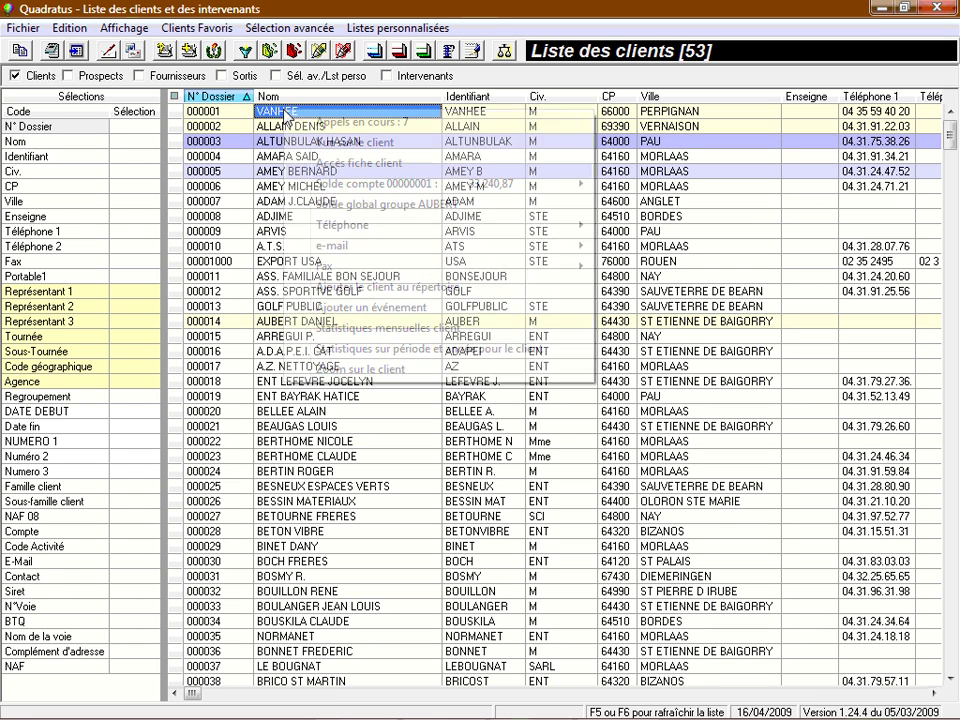
pyautogui.click(360, 370)
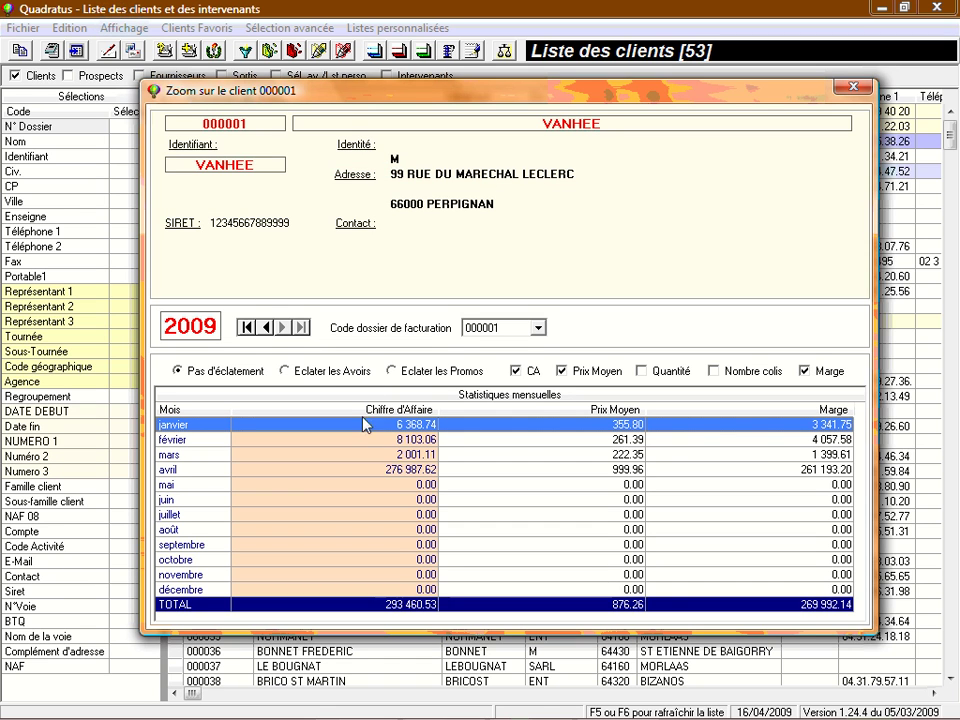
pyautogui.click(266, 327)
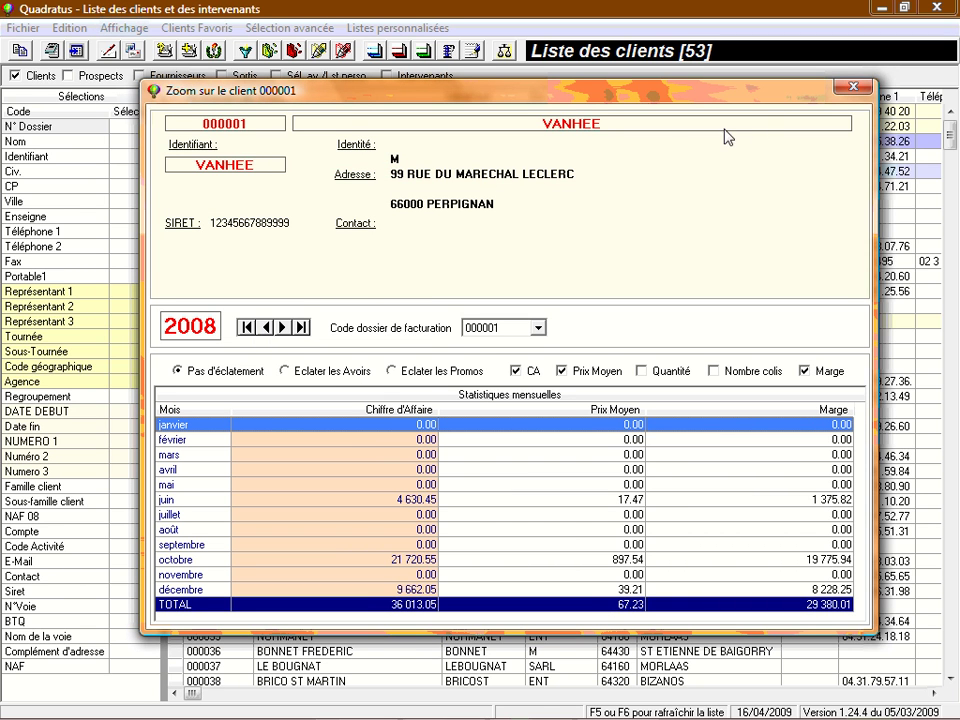
pyautogui.click(855, 88)
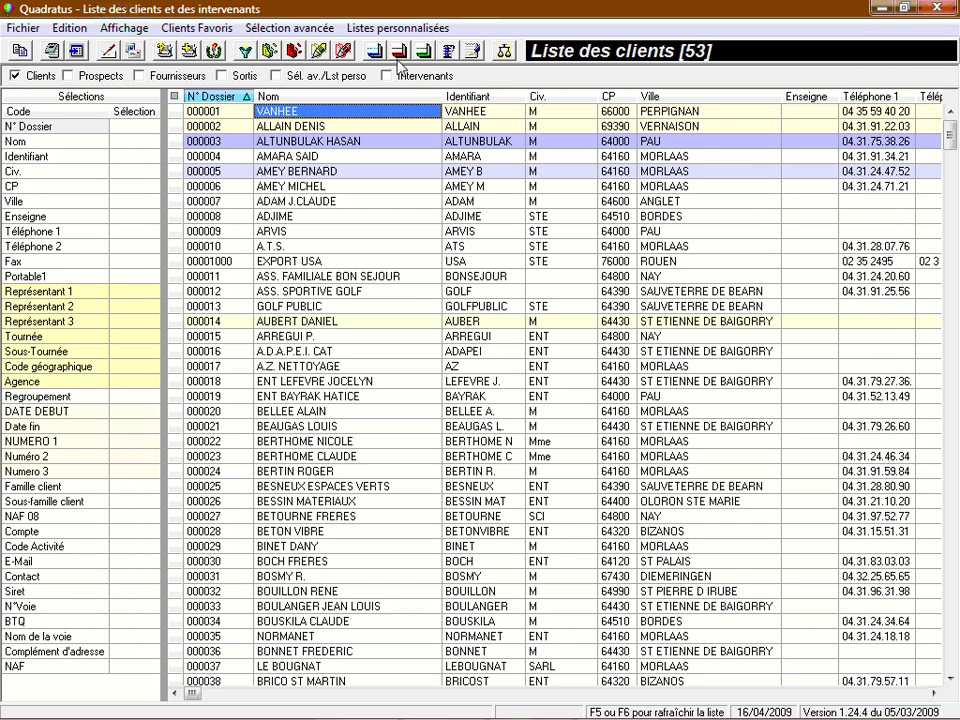
# Run the monthly sales statistics for all selected clients for 2009 with 2 prior years
pyautogui.click(399, 52)
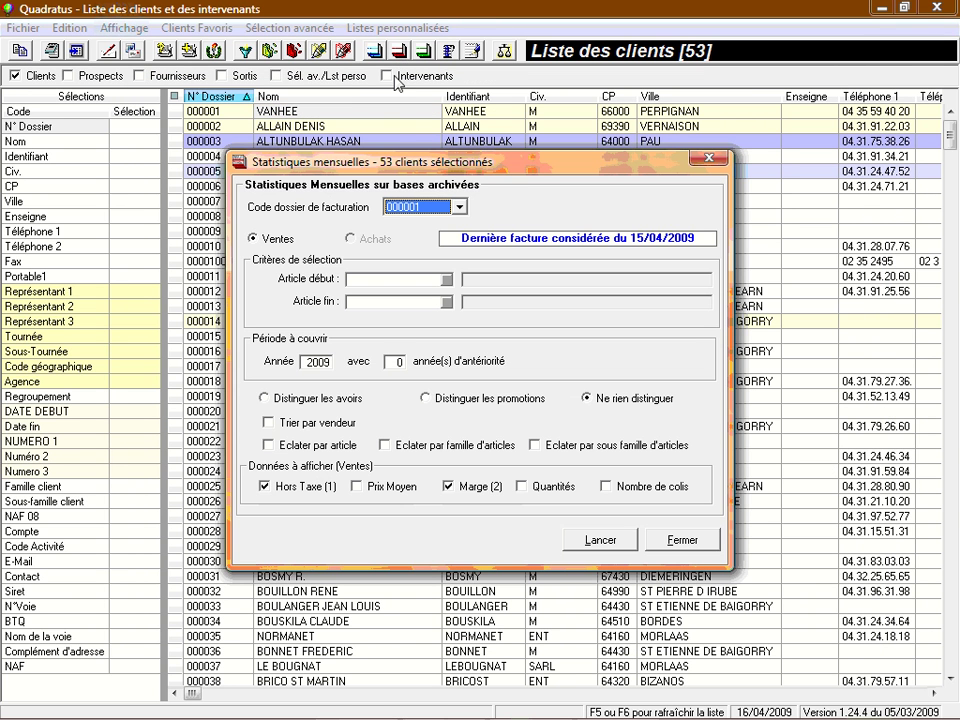
pyautogui.click(388, 361)
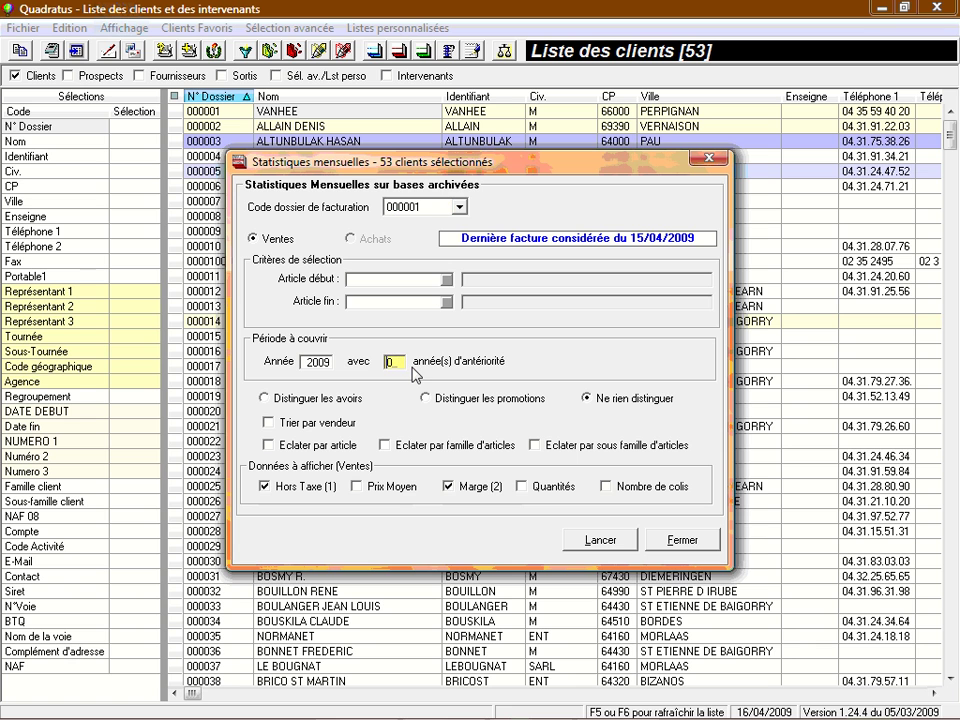
pyautogui.write('2')
pyautogui.press('Tab')
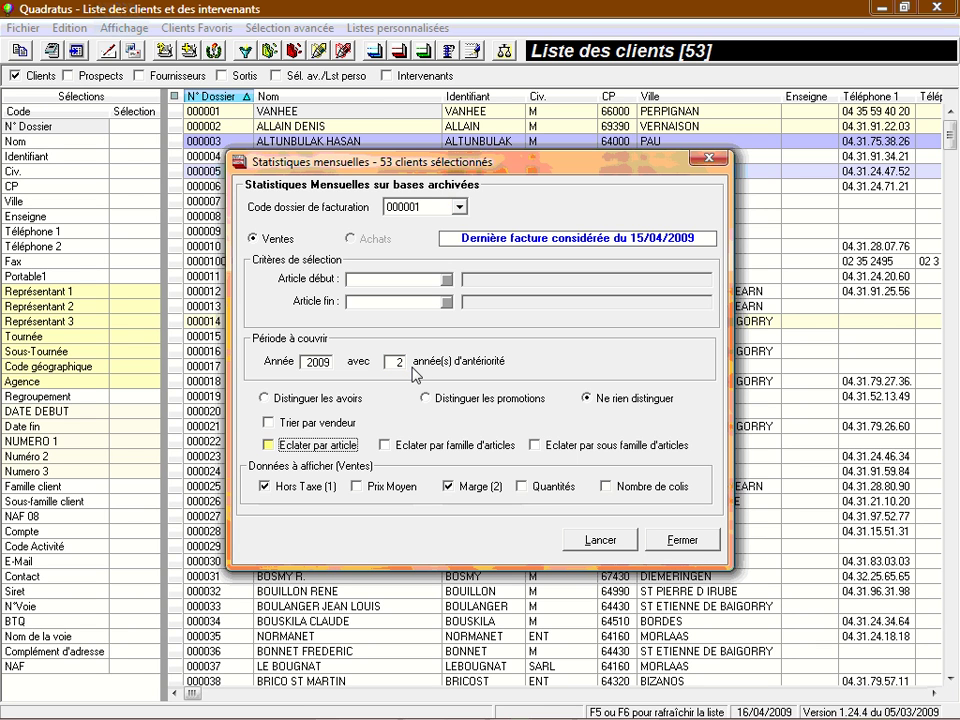
pyautogui.click(624, 546)
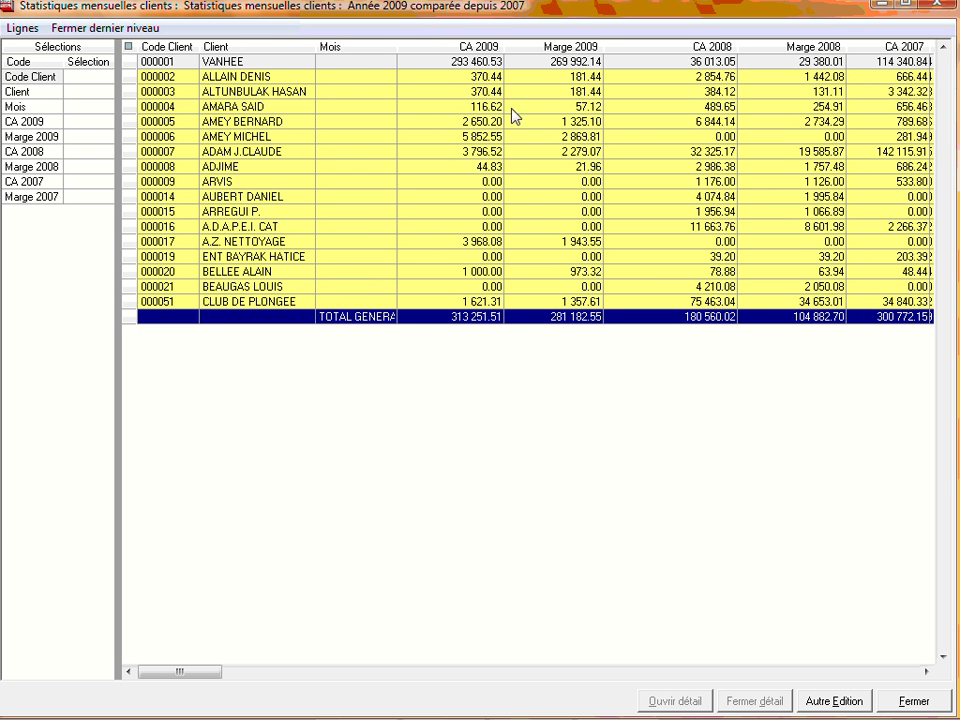
# Expand the first client's monthly detail, examine January and February, and close the statistics to return to the client list
pyautogui.doubleClick(437, 60)
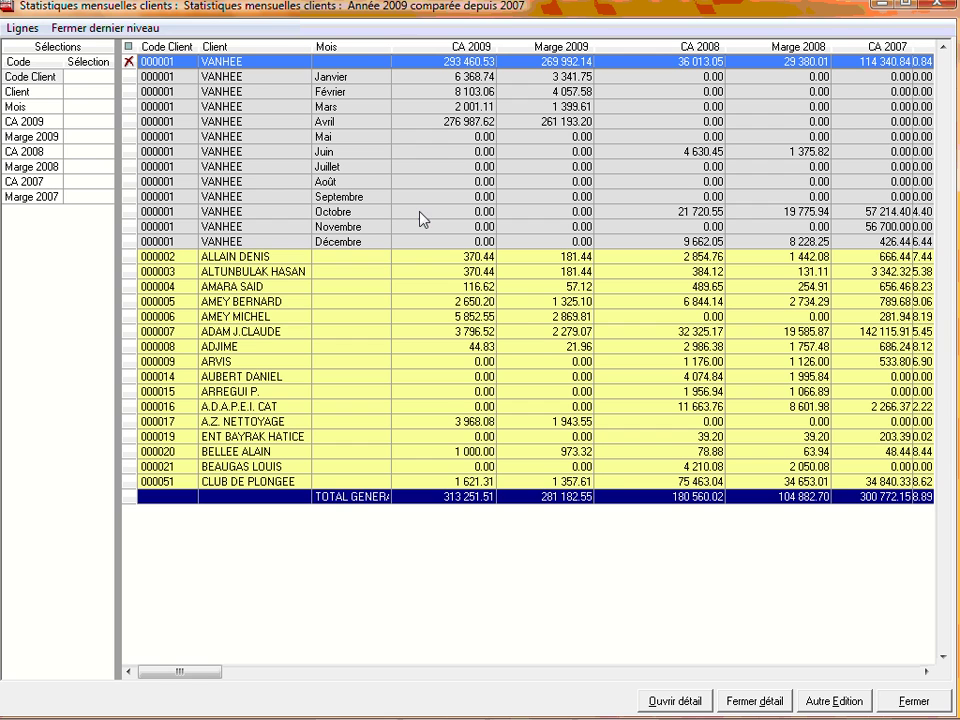
pyautogui.click(347, 77)
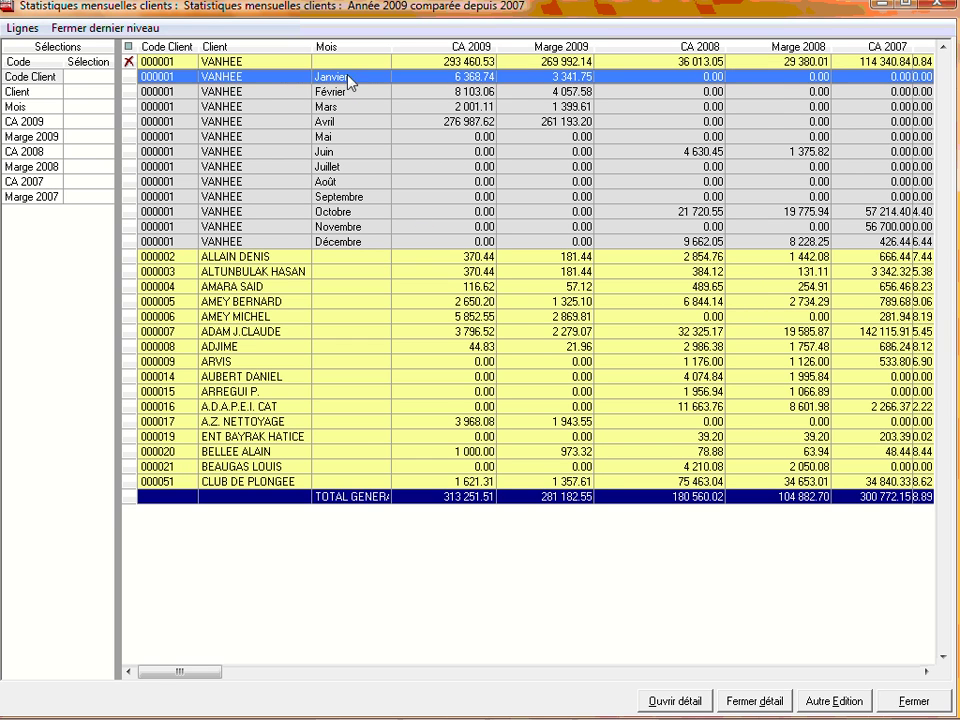
pyautogui.click(347, 95)
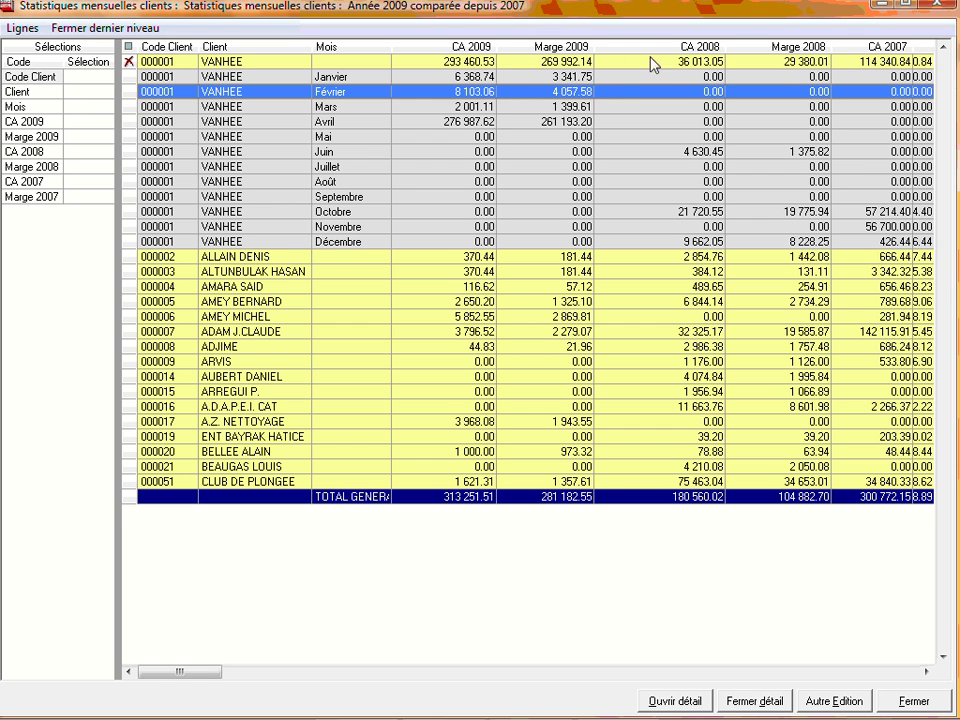
pyautogui.click(130, 50)
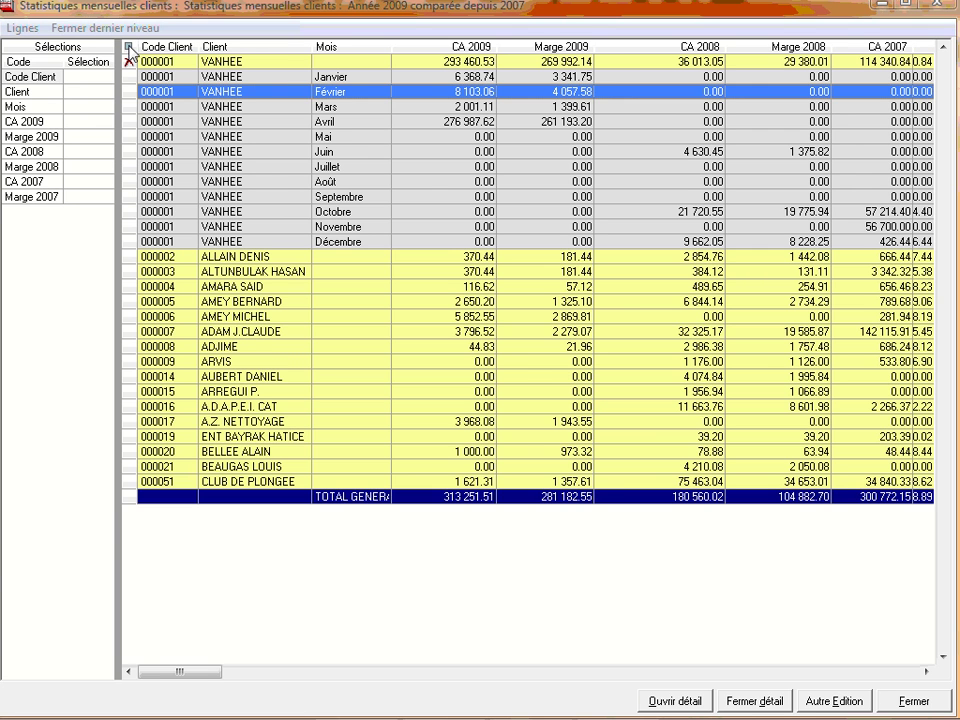
pyautogui.click(915, 701)
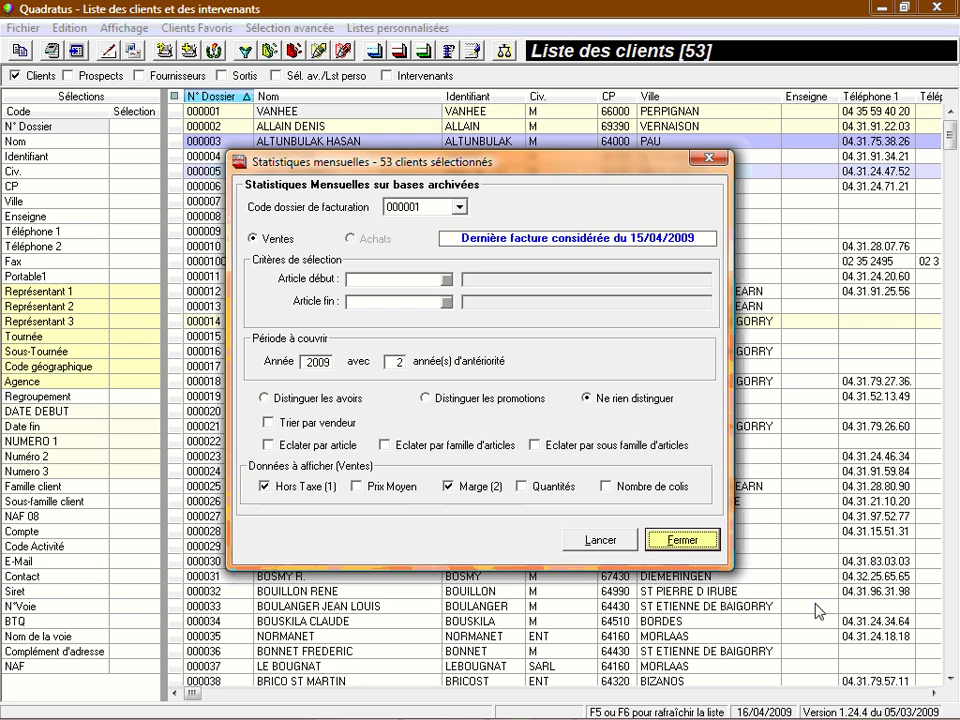
pyautogui.click(686, 541)
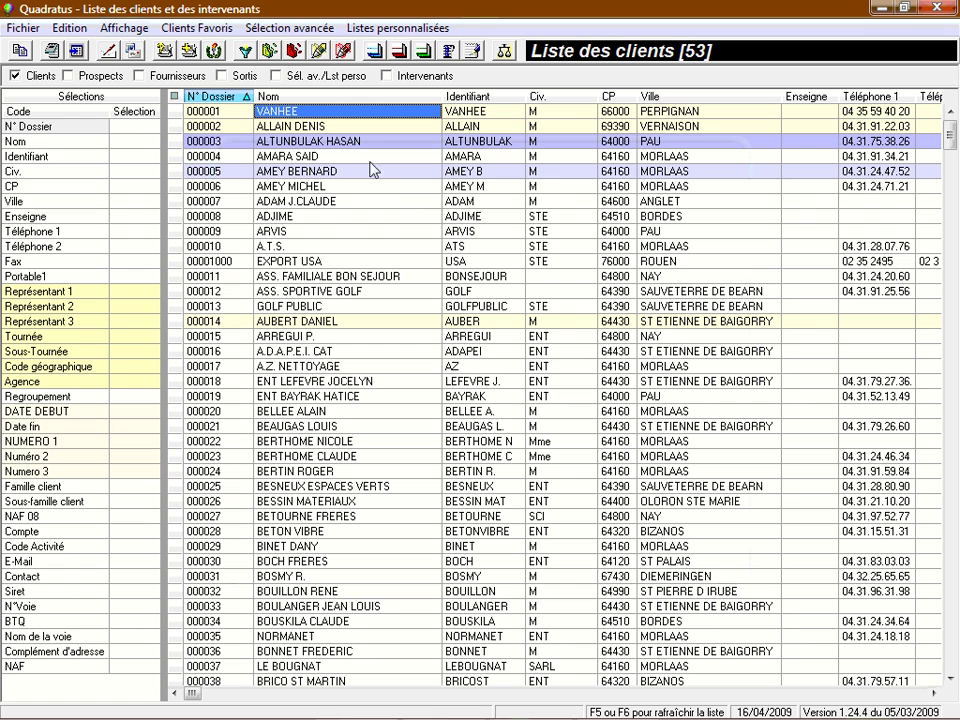
# View the first client's record on Généralités Page 1/3, Page 2/3 and Eléments de facturation, and close it along with the client list
pyautogui.doubleClick(343, 112)
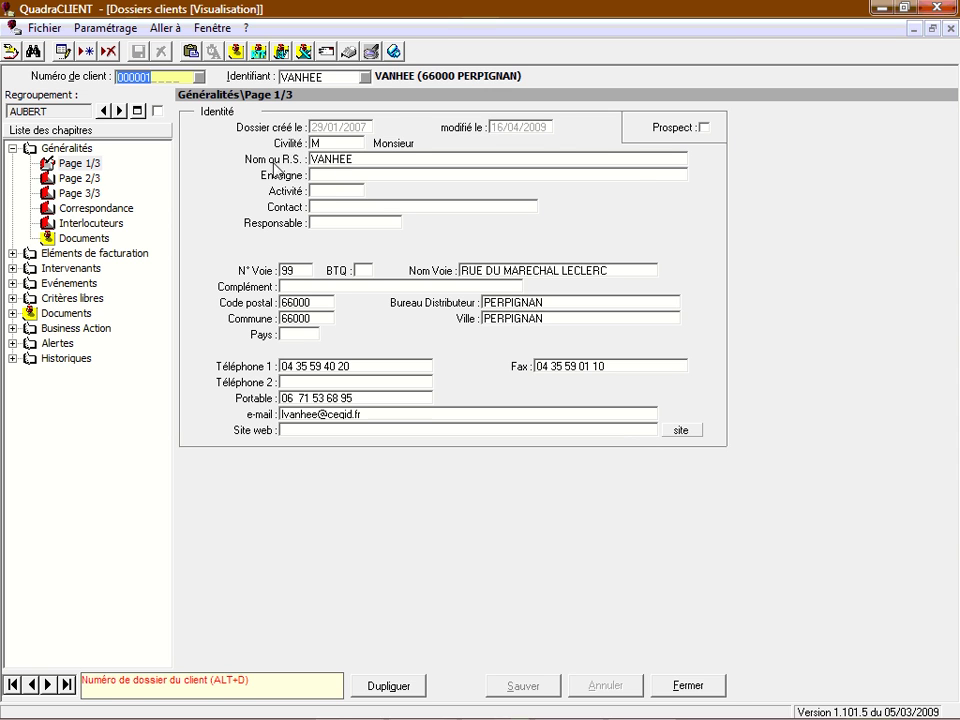
pyautogui.click(90, 177)
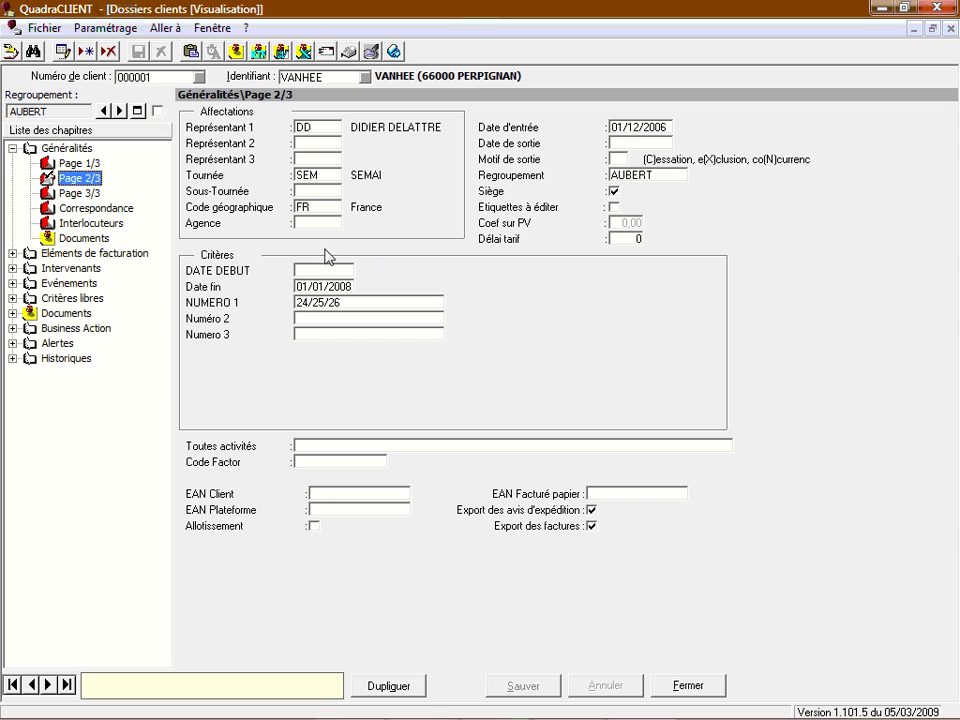
pyautogui.click(93, 257)
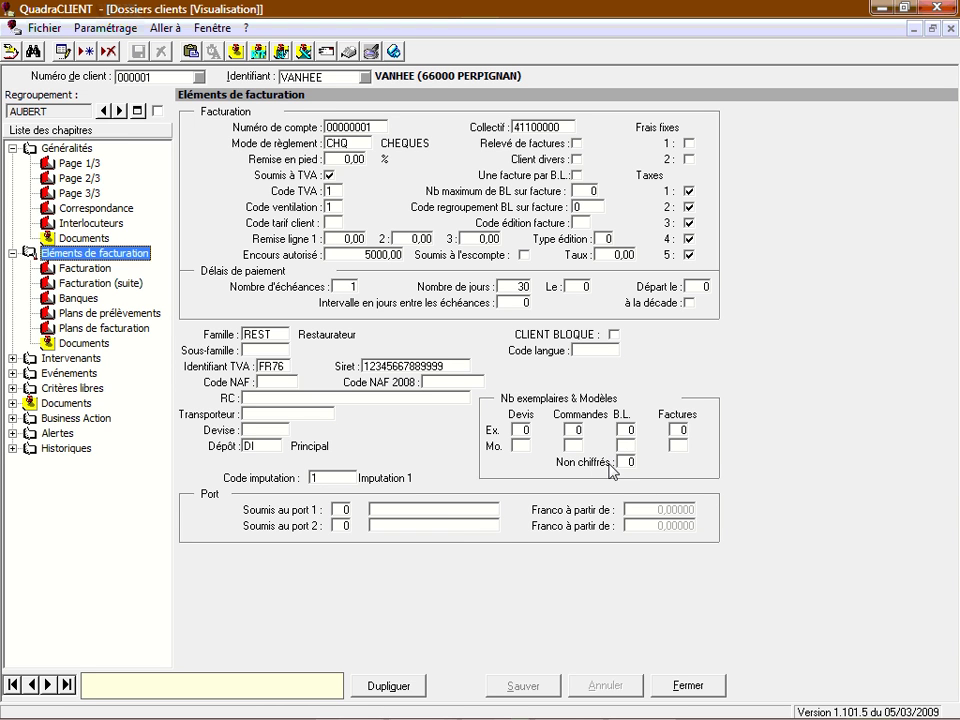
pyautogui.click(686, 686)
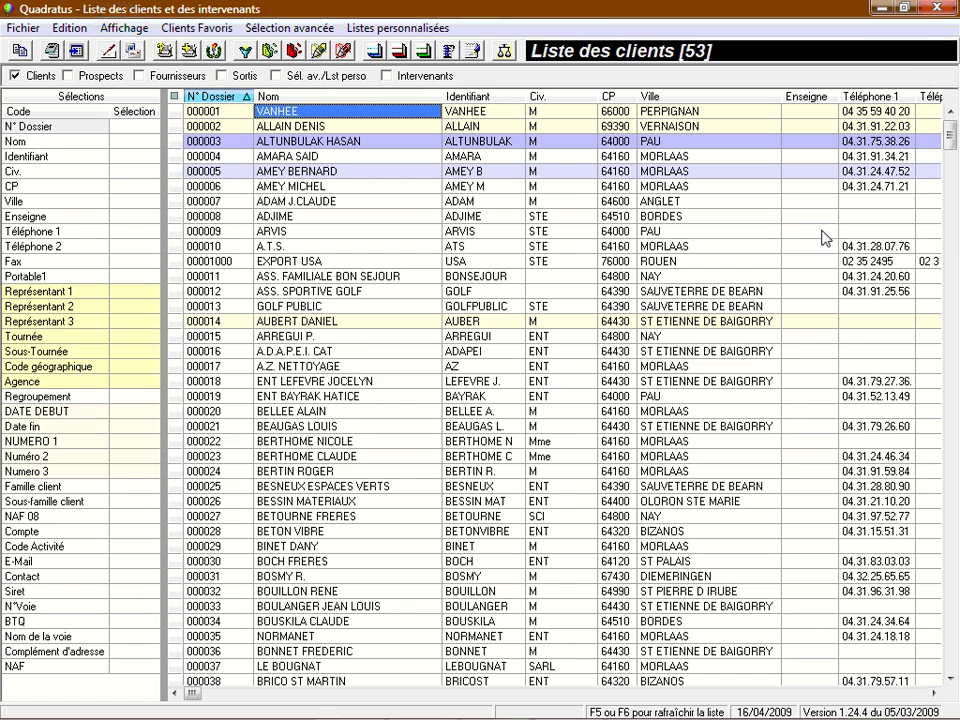
pyautogui.click(937, 8)
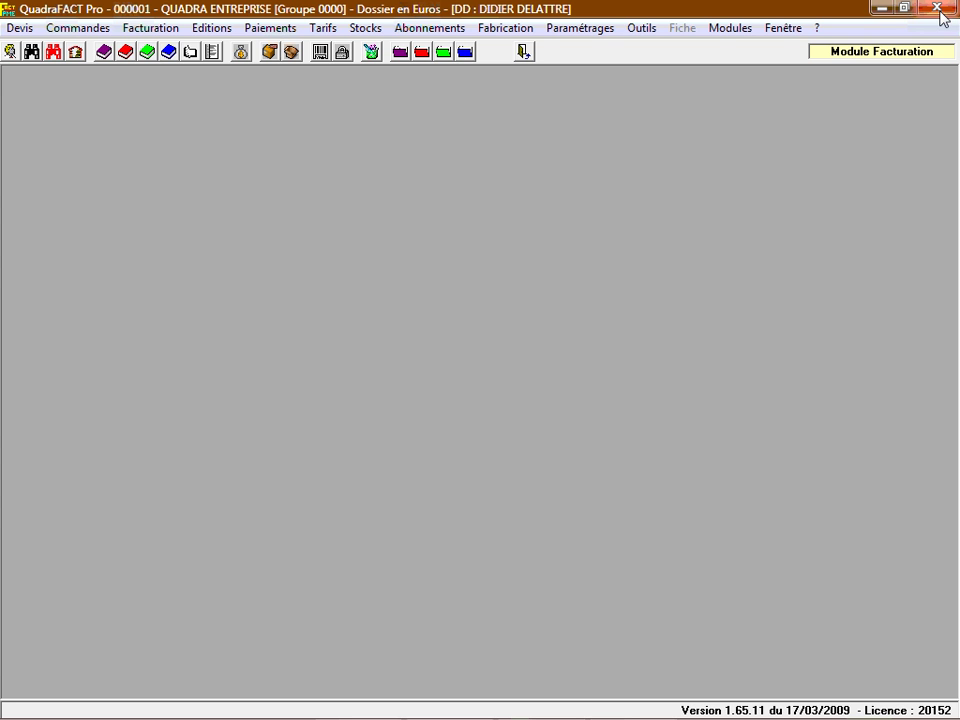
# Open the list of articles and view its personalised lists, closing them without launching one
pyautogui.click(54, 52)
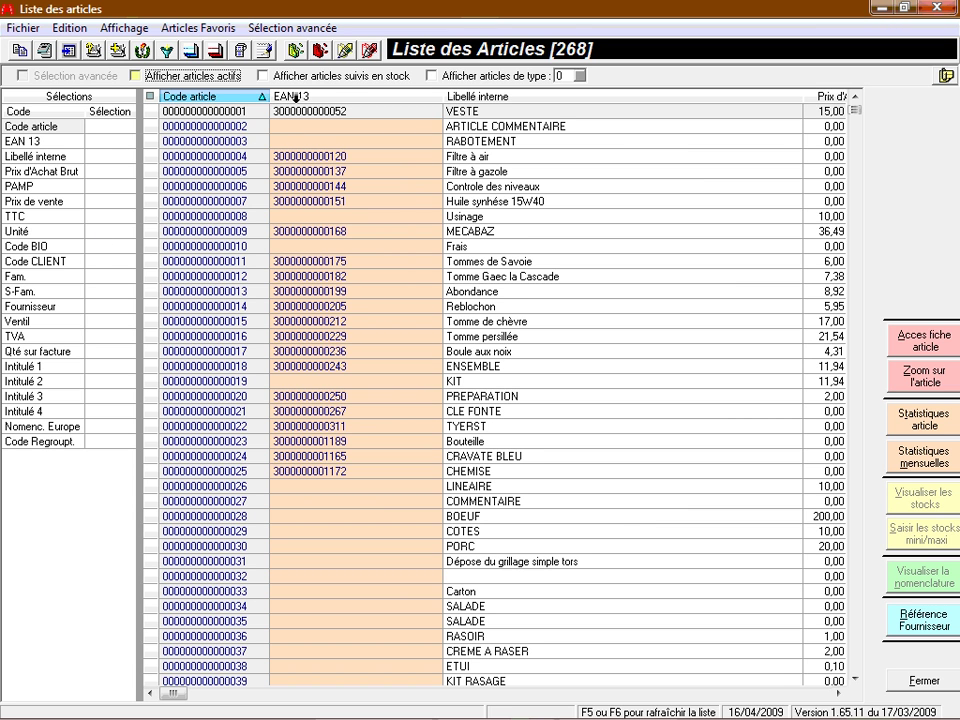
pyautogui.click(296, 52)
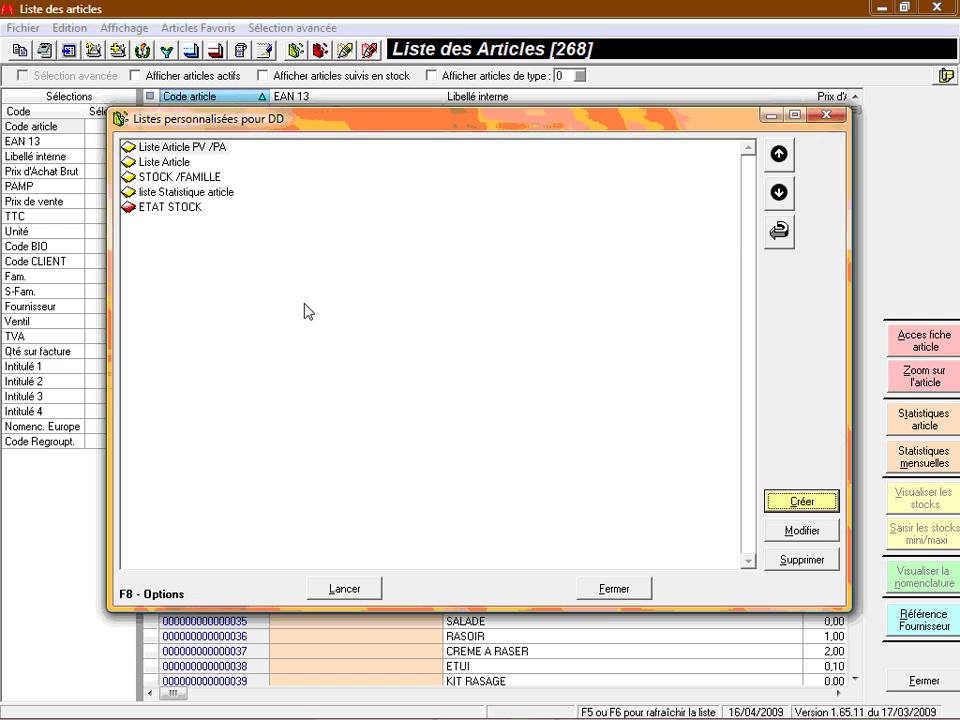
pyautogui.click(603, 591)
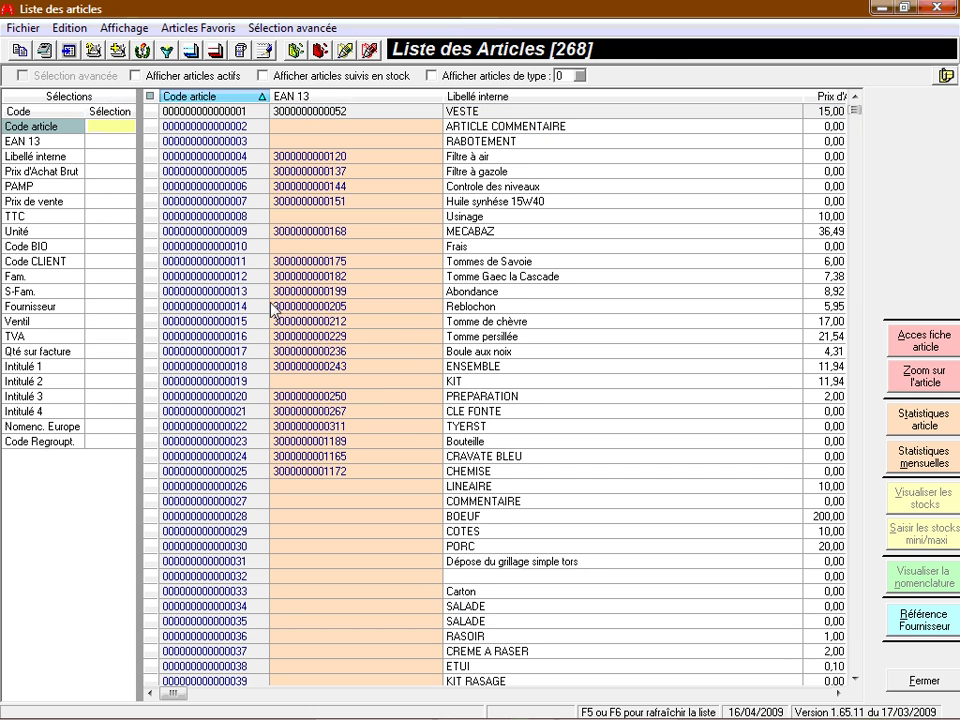
# Filter the article list with *BOUT as the Libellé interne criterion
pyautogui.click(99, 155)
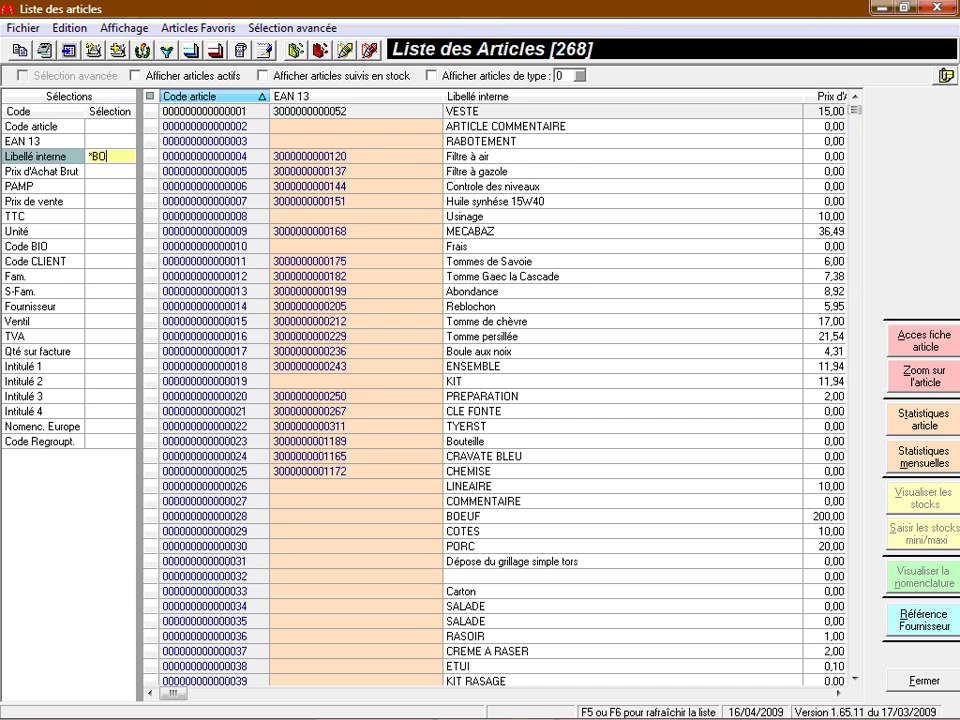
pyautogui.press('Return')
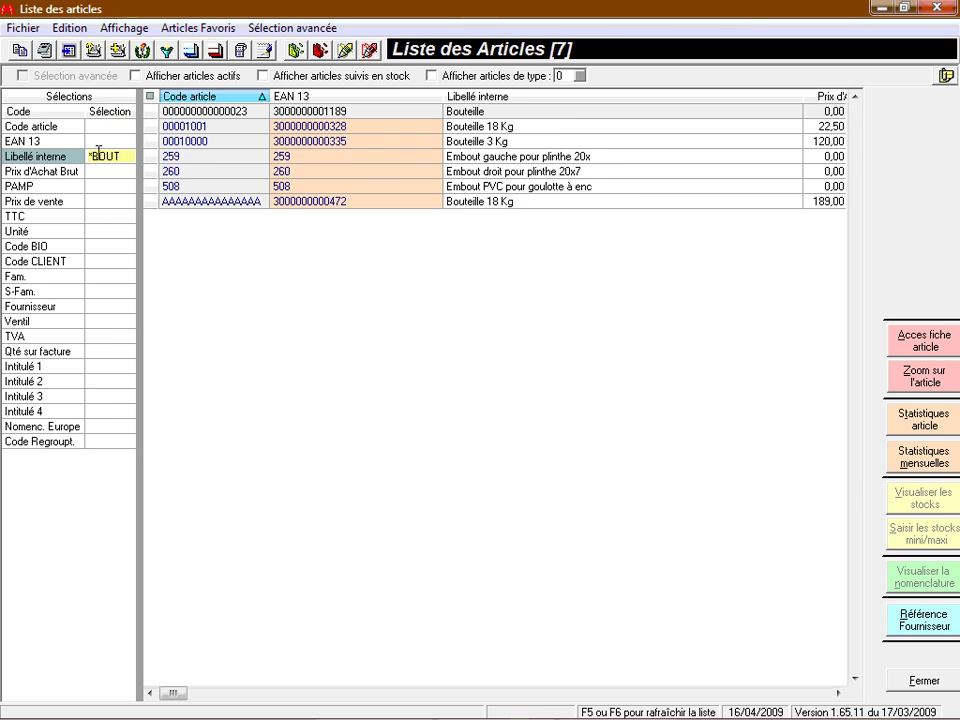
# View the zoom on article 00001001, go back from 2009 to its 2007 sales statistics, and close it
pyautogui.click(297, 128)
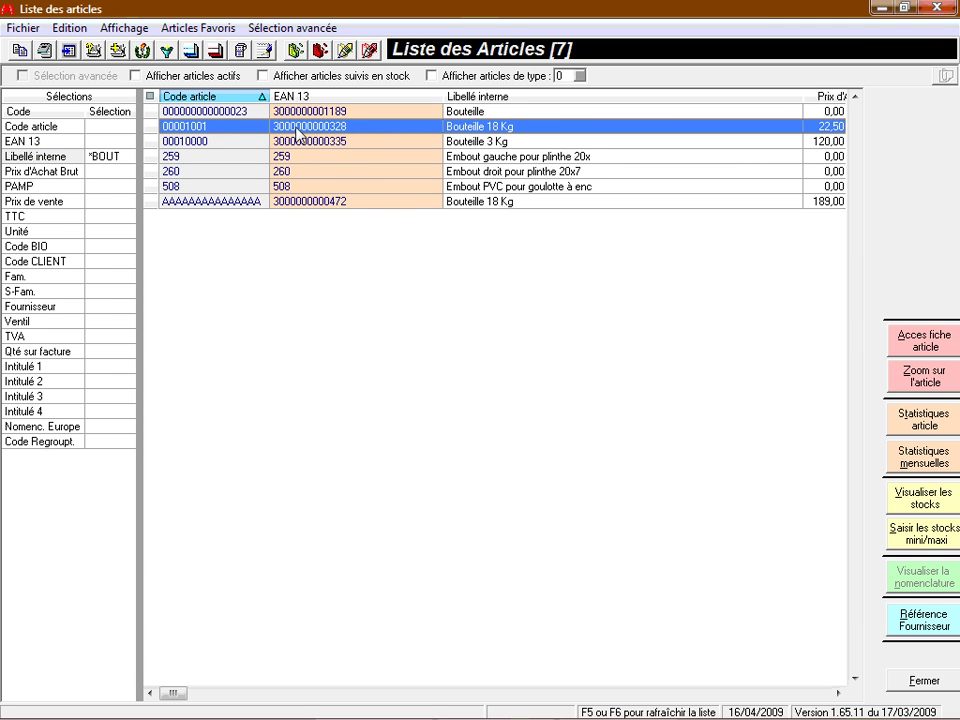
pyautogui.rightClick(297, 130)
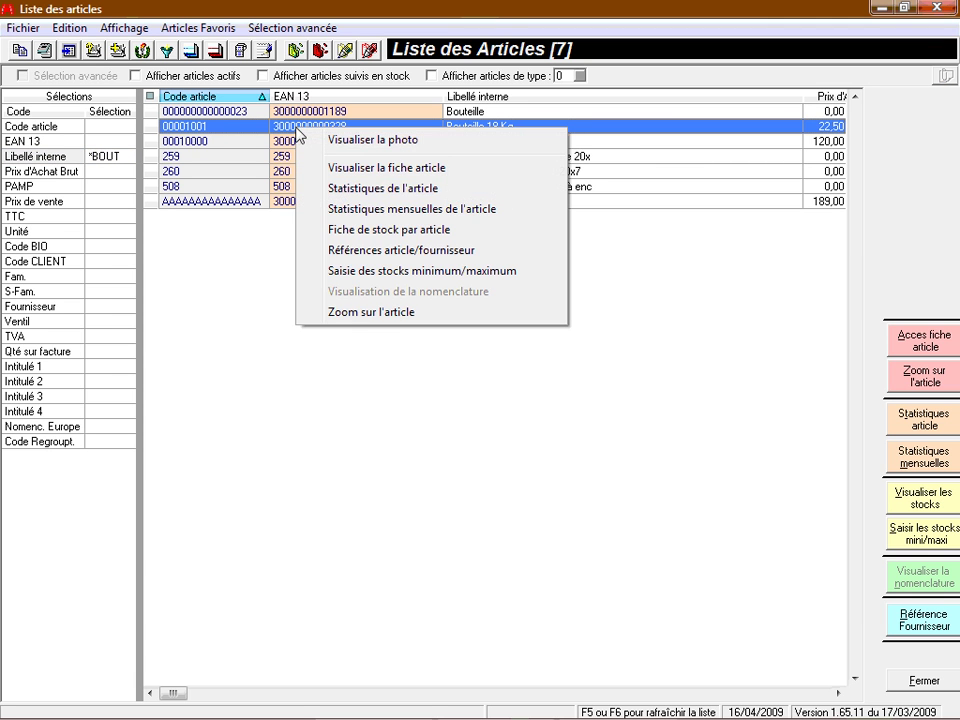
pyautogui.click(340, 313)
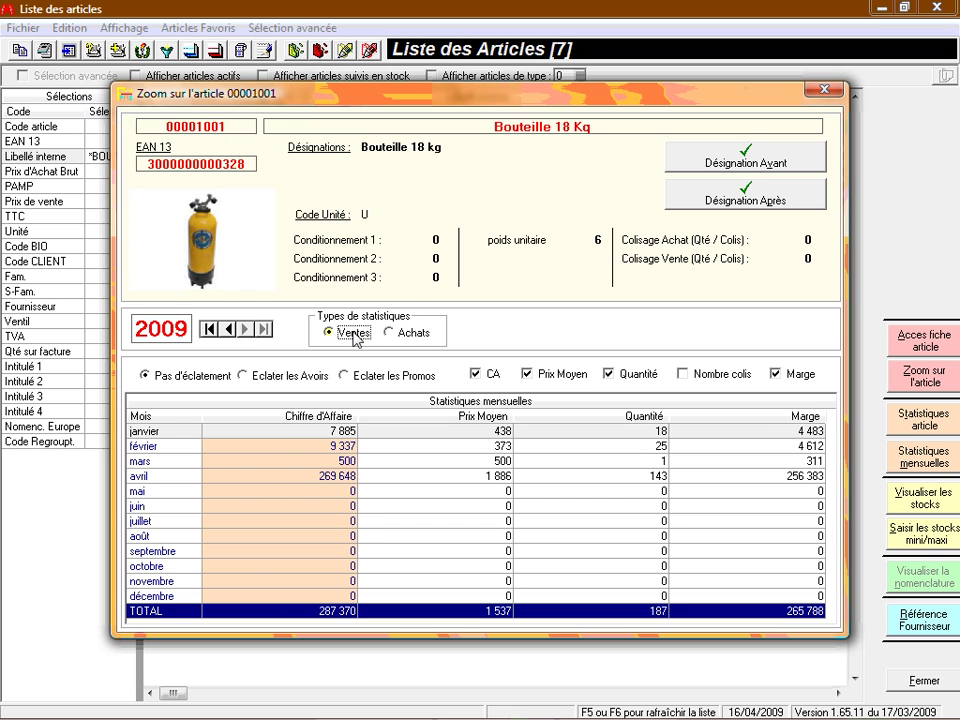
pyautogui.click(230, 329)
pyautogui.click(230, 329)
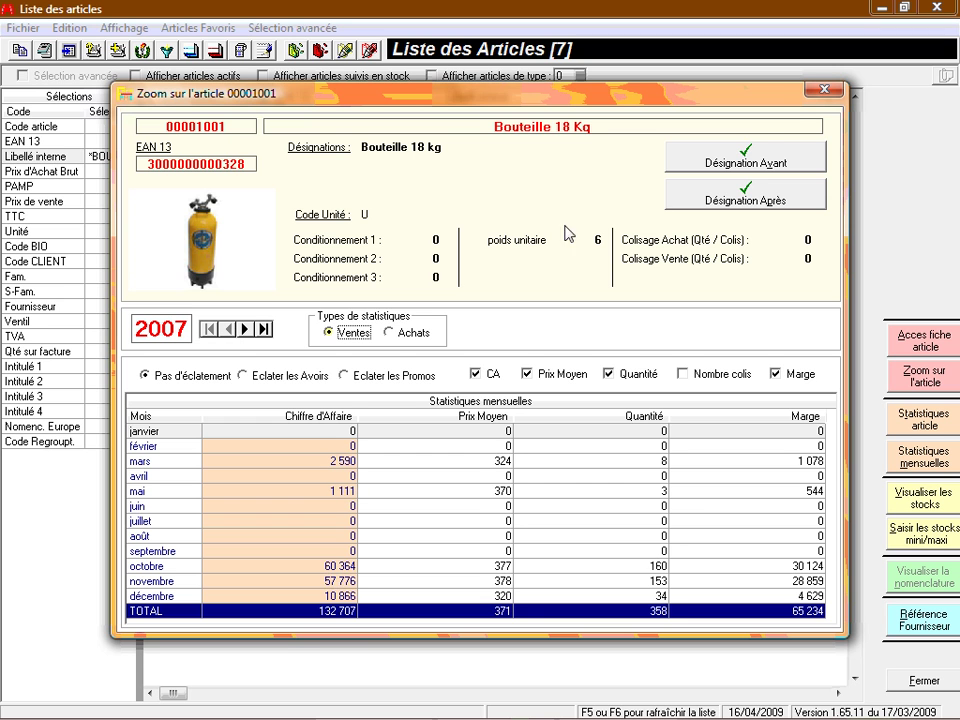
pyautogui.click(823, 90)
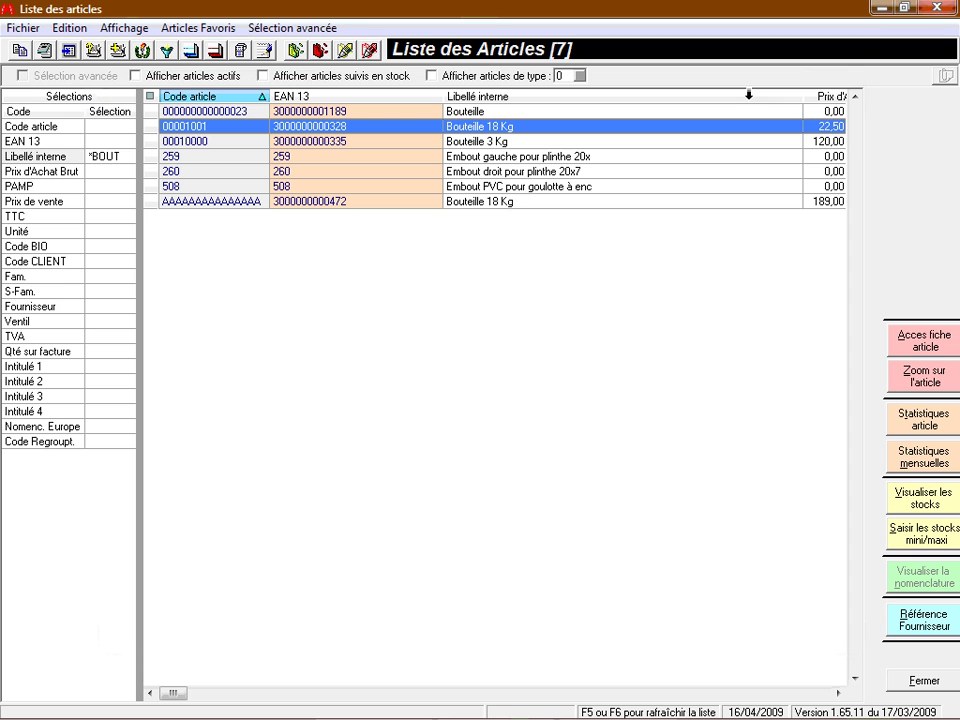
# Run the filtered articles' monthly sales statistics for 2009 with 1 prior year, and expand article 00001001 by client and its first client by month
pyautogui.click(218, 51)
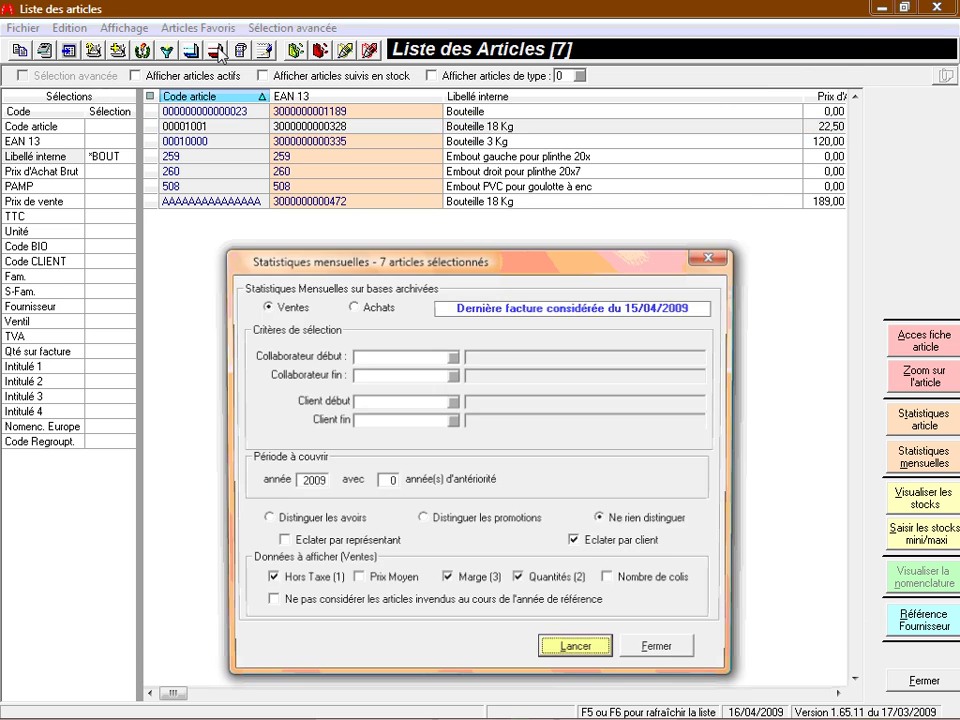
pyautogui.click(384, 480)
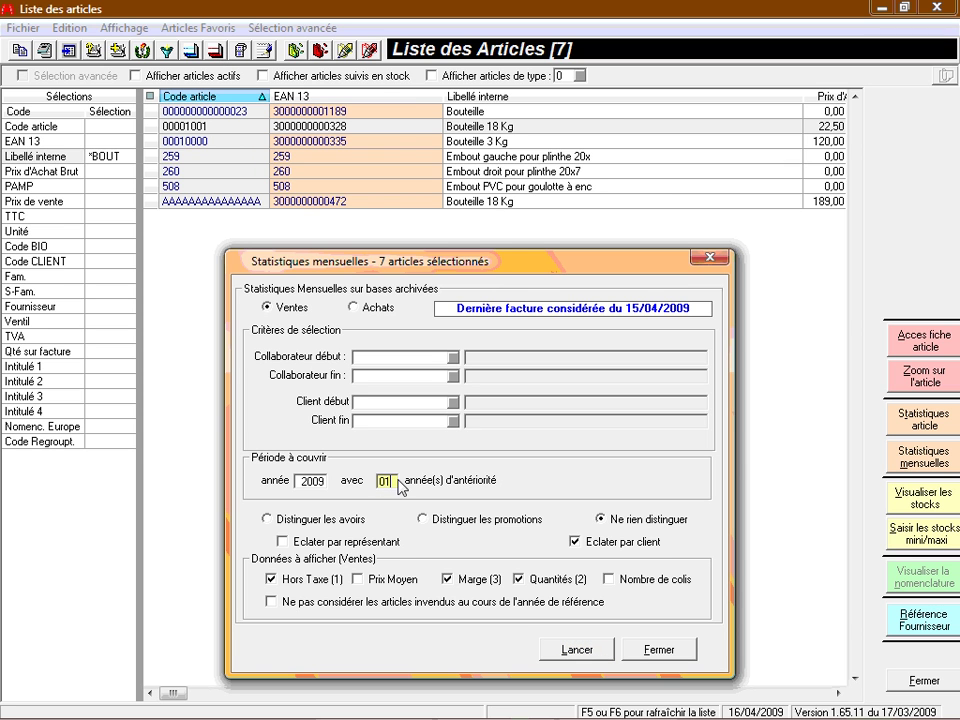
pyautogui.click(567, 651)
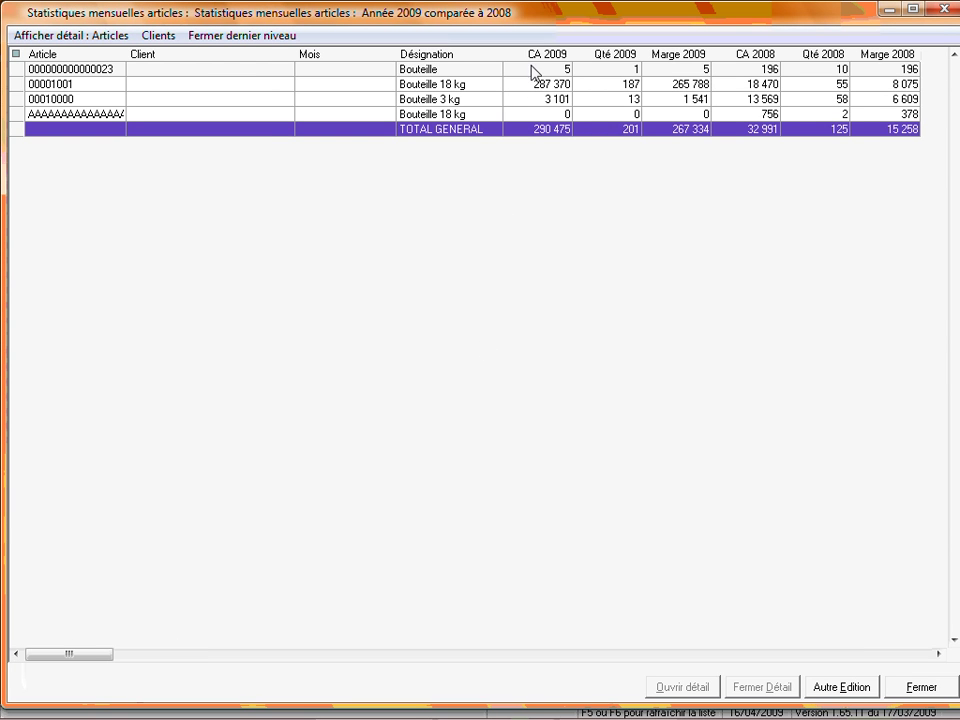
pyautogui.doubleClick(276, 86)
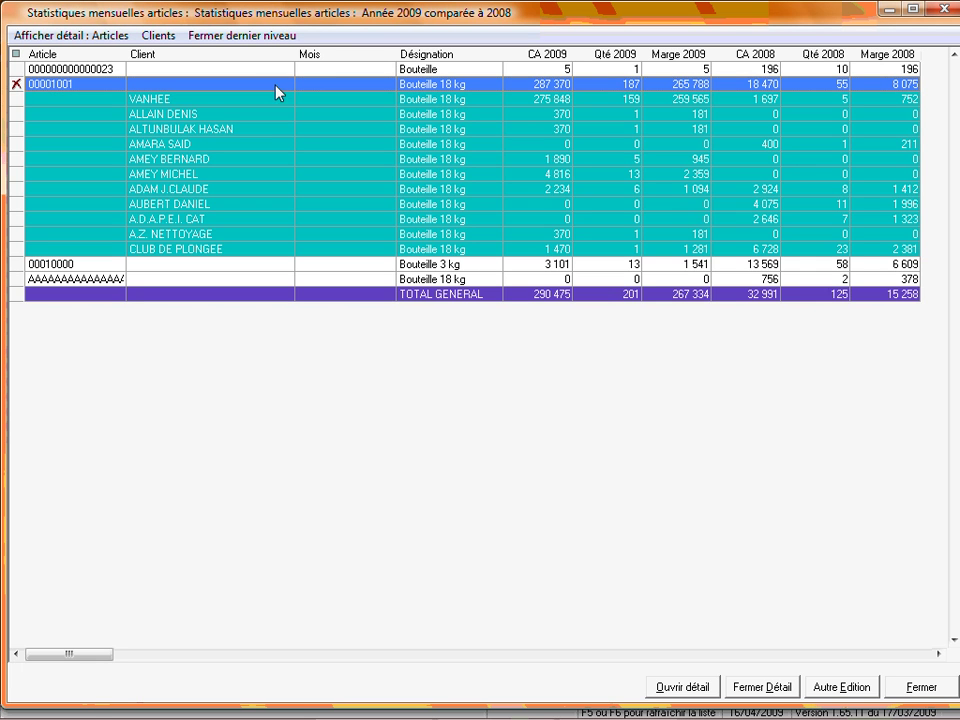
pyautogui.doubleClick(169, 100)
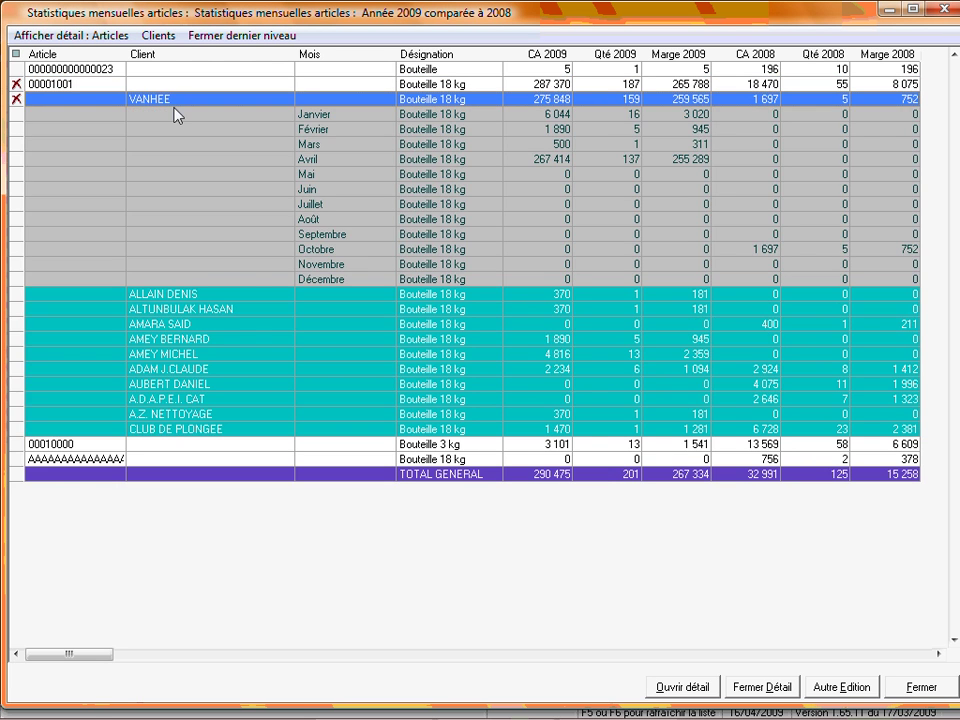
# Review the first client's monthly figures, and close the article statistics results and the monthly statistics settings
pyautogui.moveTo(175, 110); pyautogui.dragTo(195, 177)
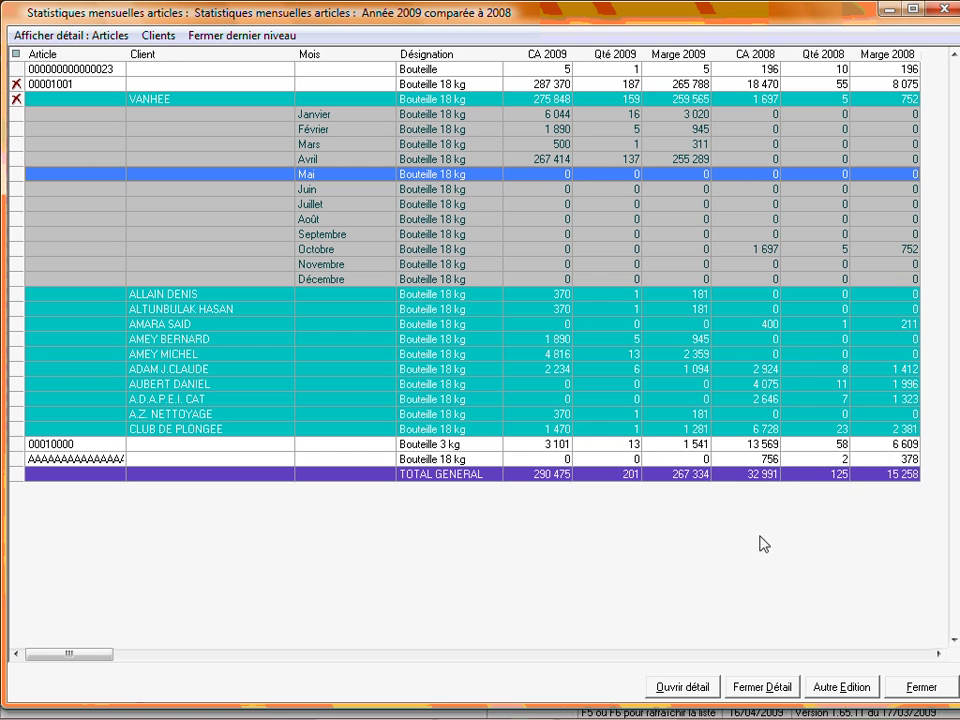
pyautogui.click(912, 687)
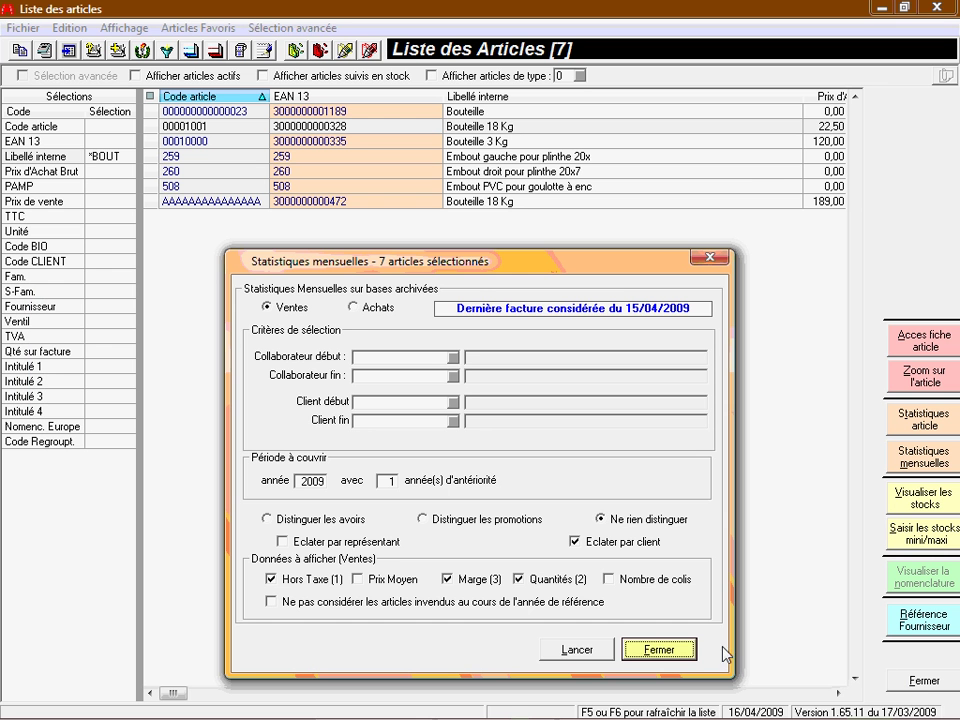
pyautogui.click(678, 651)
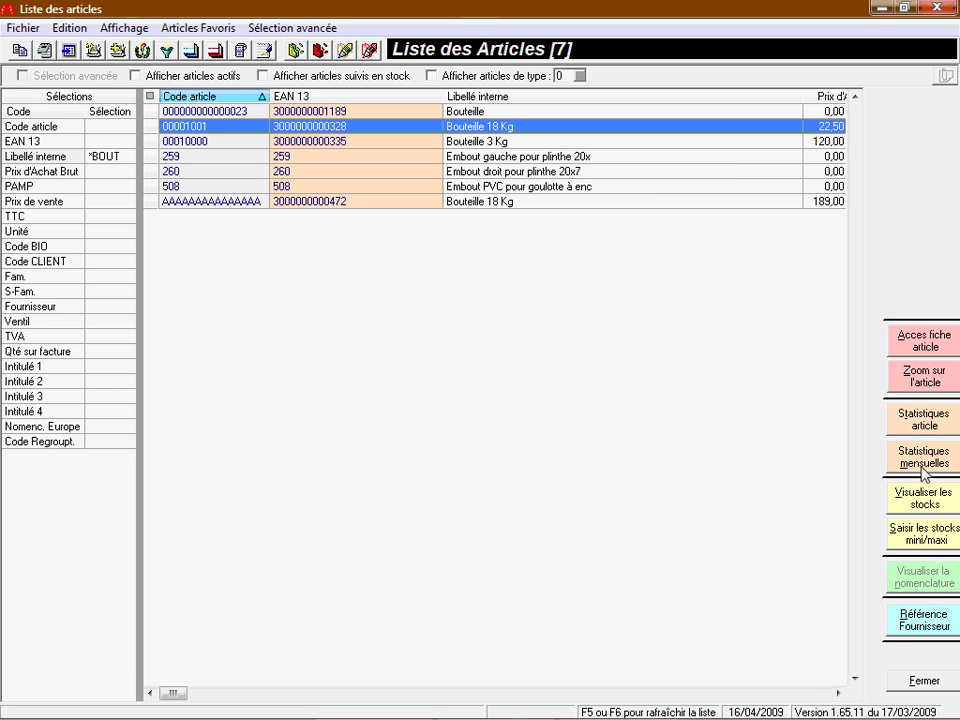
# Open the record of article 00001001 for modification and browse the available unit codes without choosing one
pyautogui.click(922, 341)
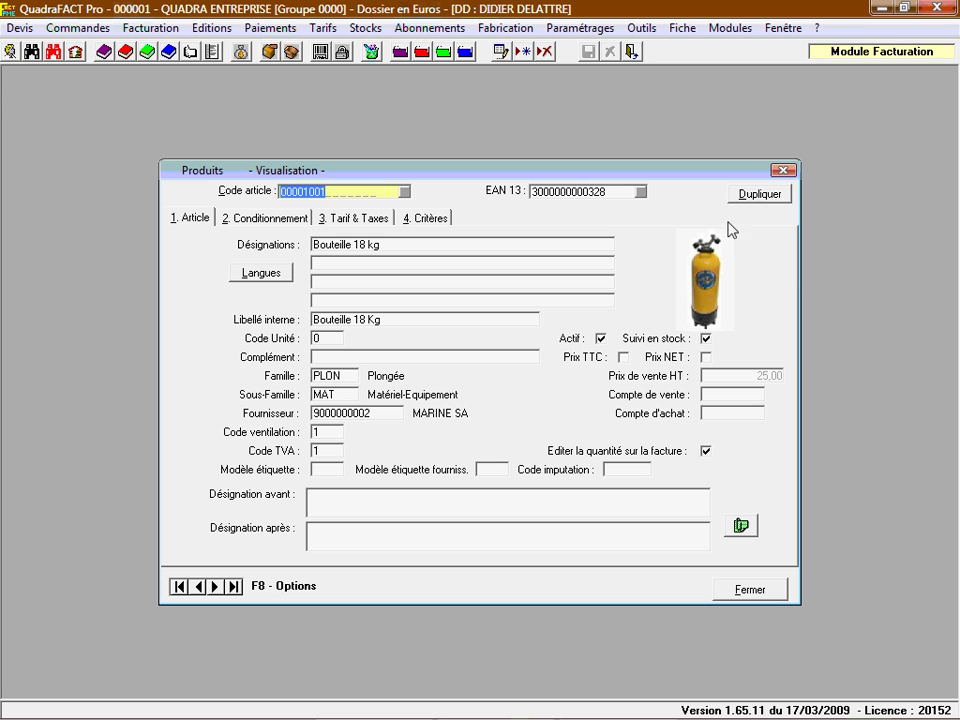
pyautogui.press('Return')
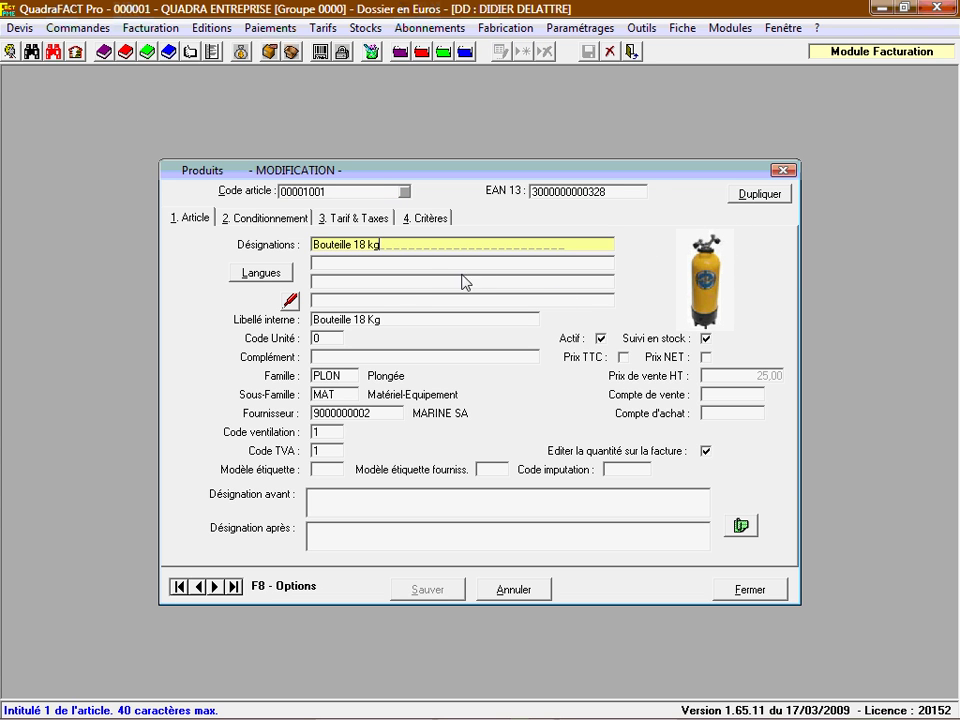
pyautogui.click(330, 338)
pyautogui.click(337, 340)
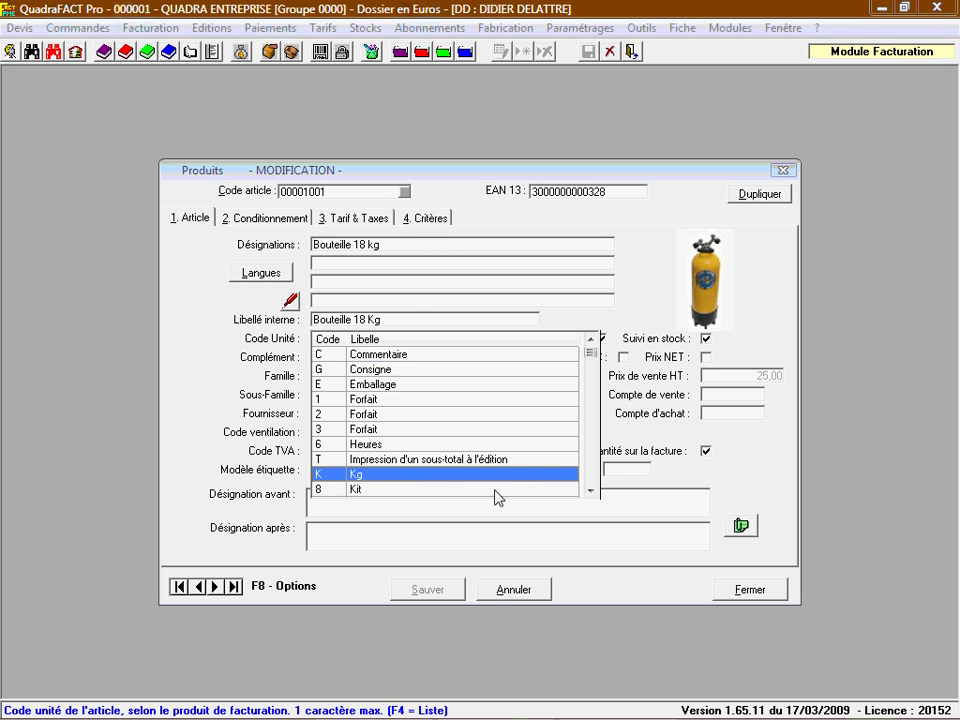
pyautogui.click(591, 490)
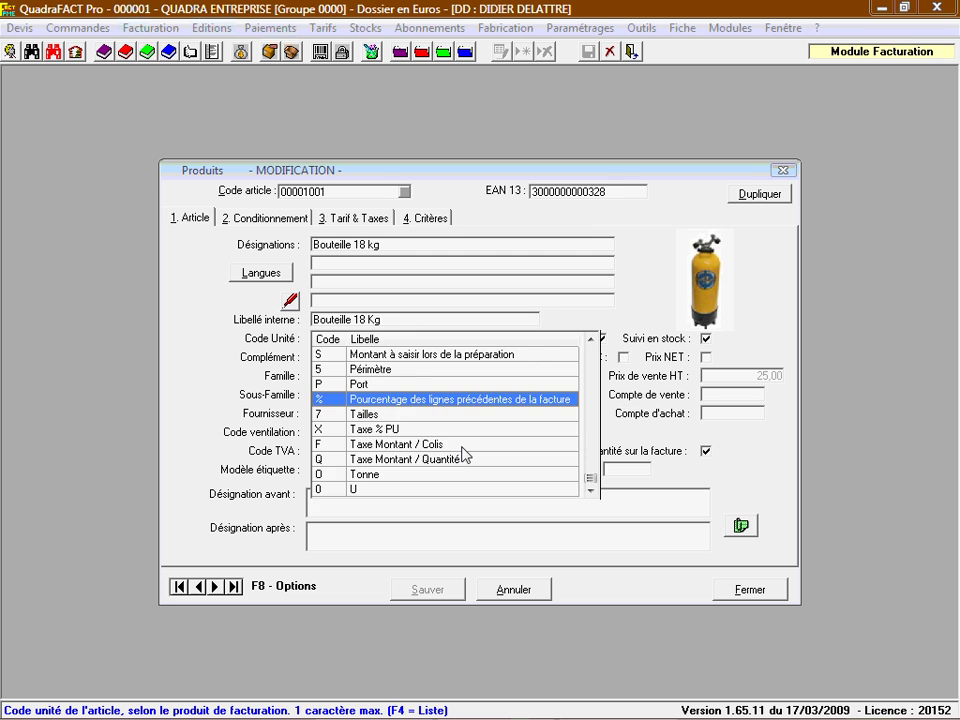
pyautogui.press('Escape')
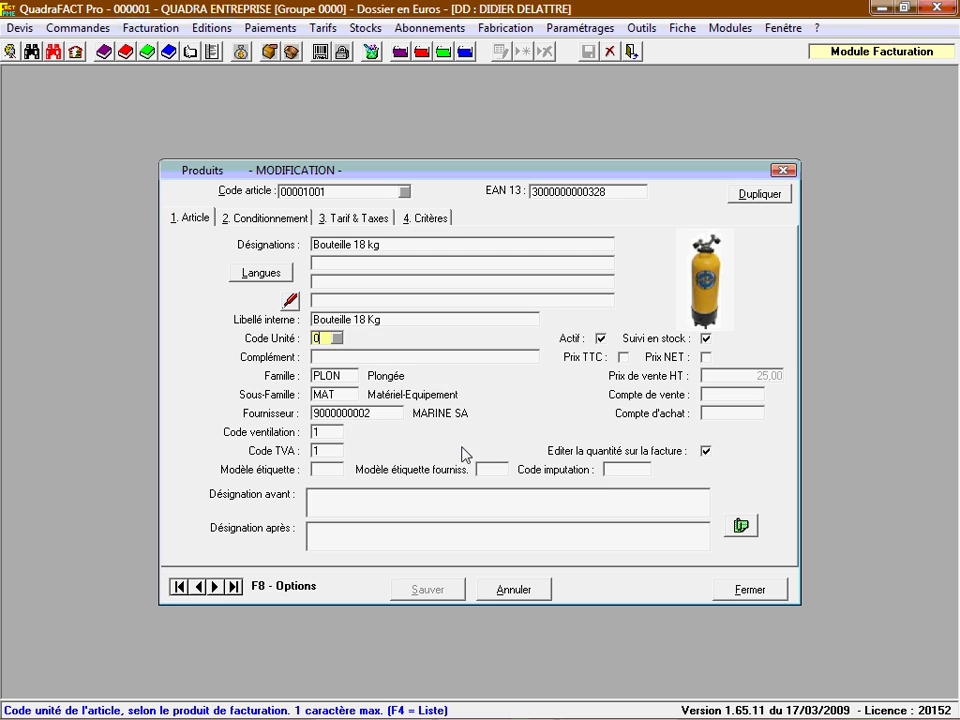
# View the article's prices and taxes and its criteria, close the record without saving, and leave the article list
pyautogui.click(339, 220)
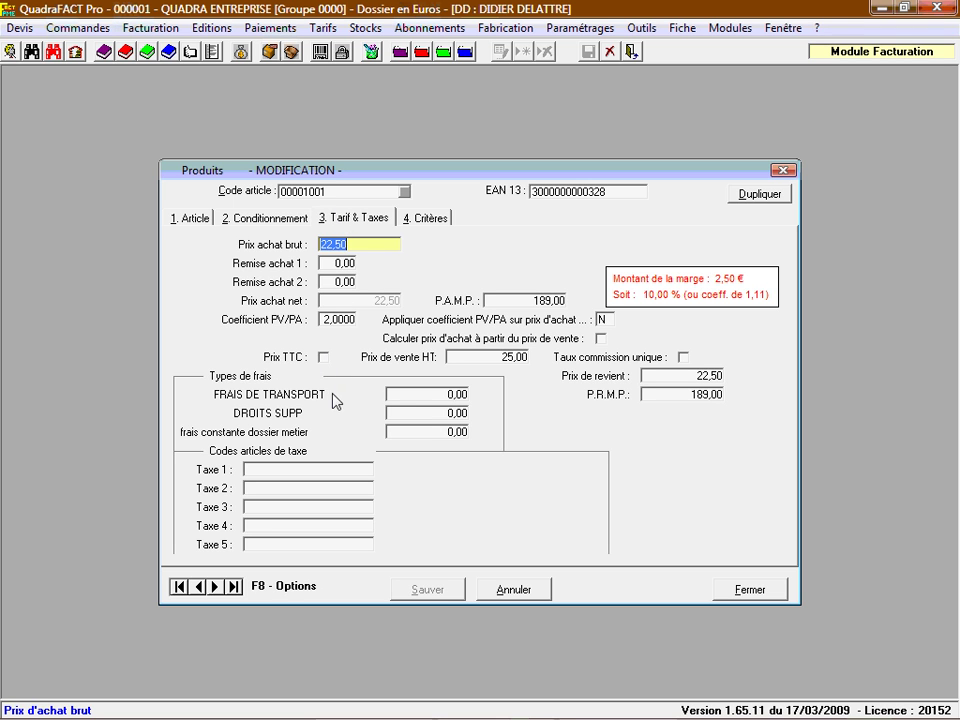
pyautogui.click(428, 220)
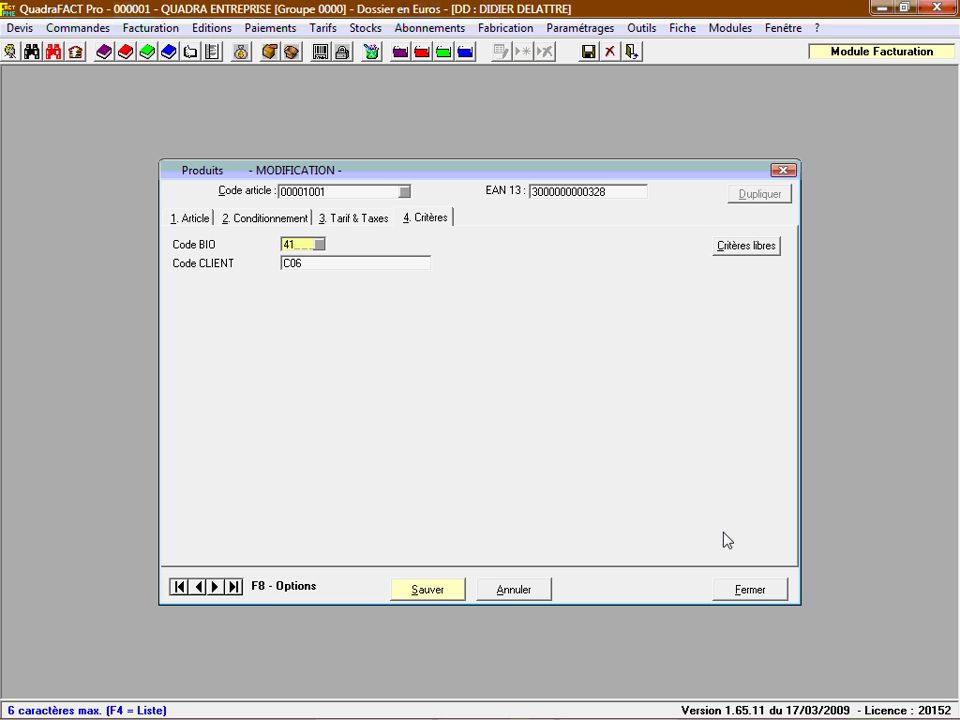
pyautogui.click(751, 590)
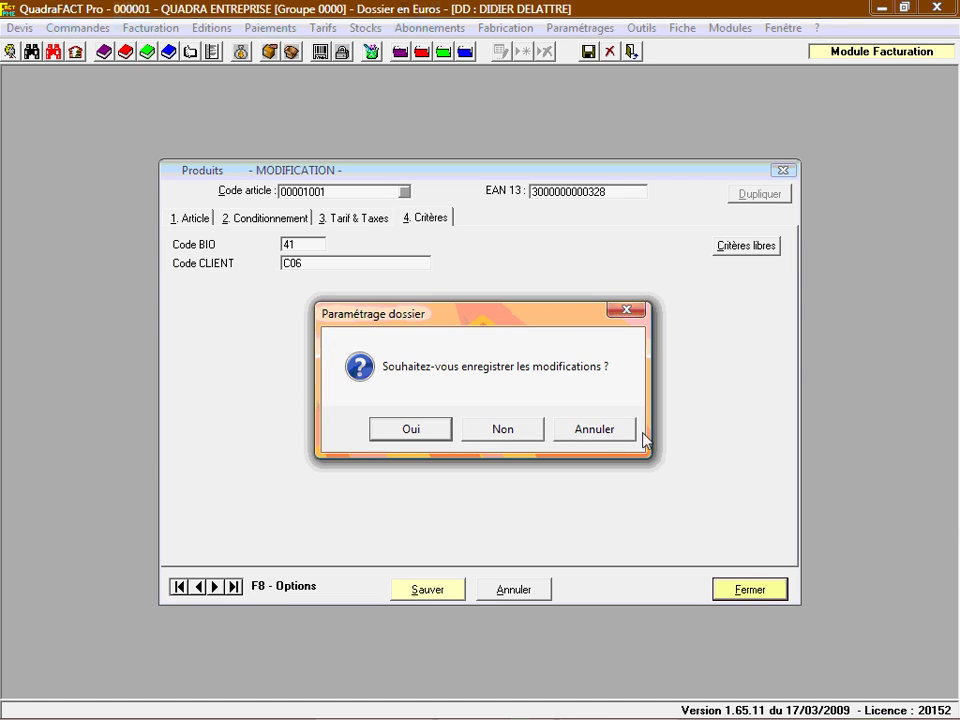
pyautogui.click(505, 436)
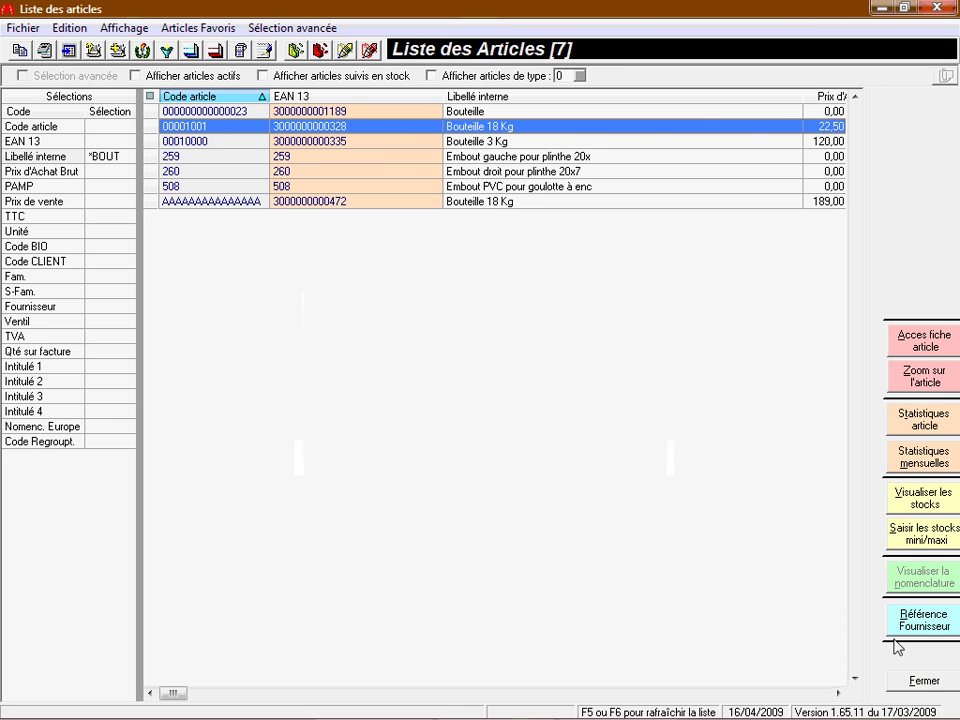
pyautogui.click(922, 682)
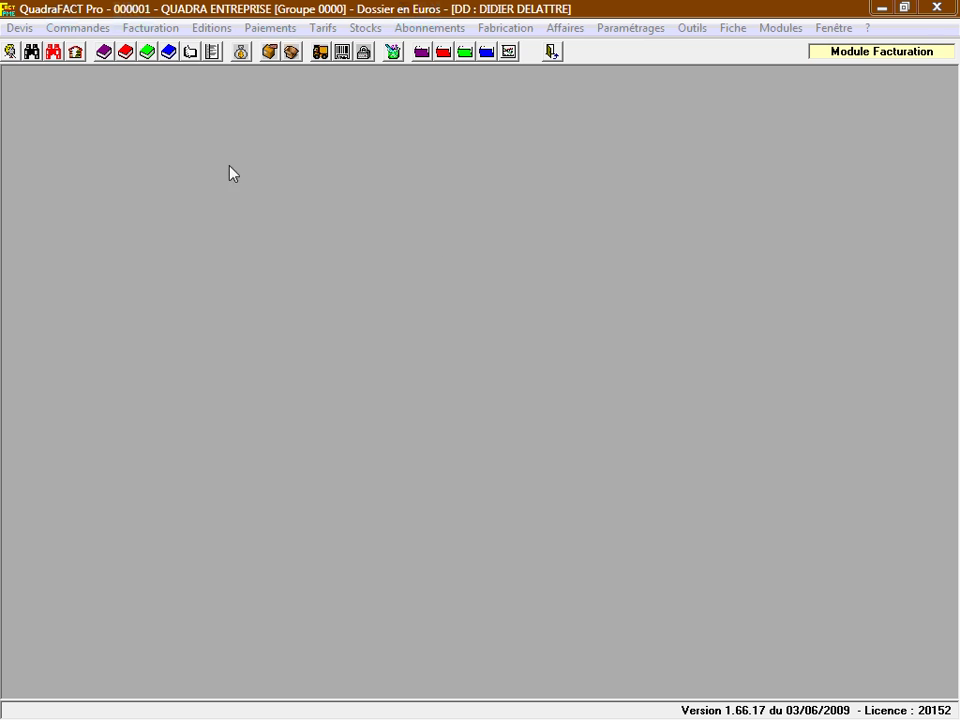
# View the blank quote entry and order entry screens, closing each without entering anything
pyautogui.click(20, 27)
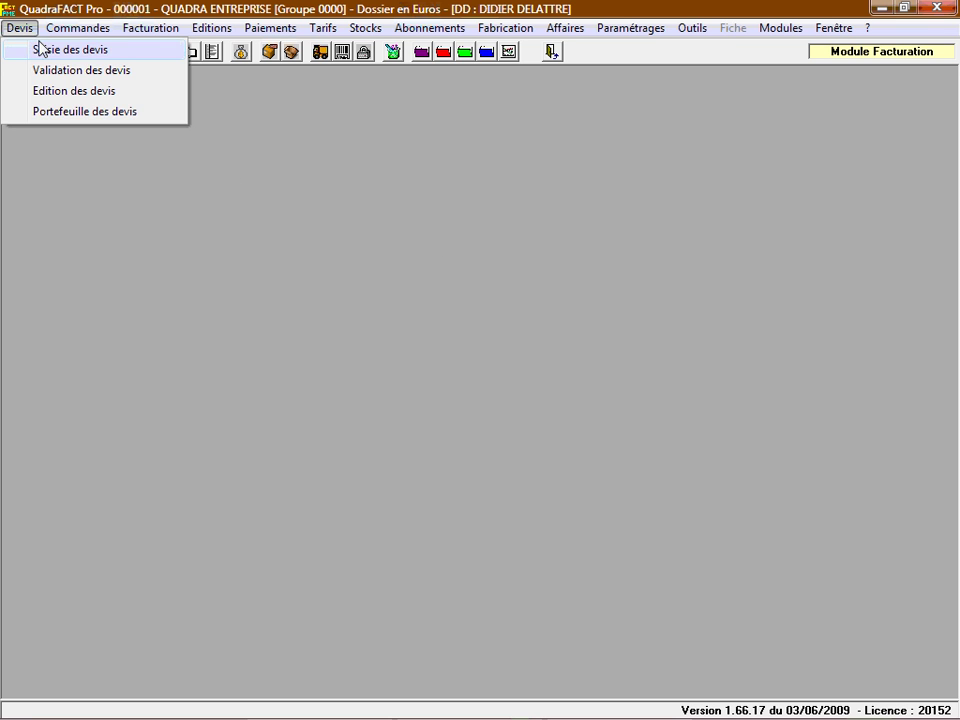
pyautogui.click(48, 50)
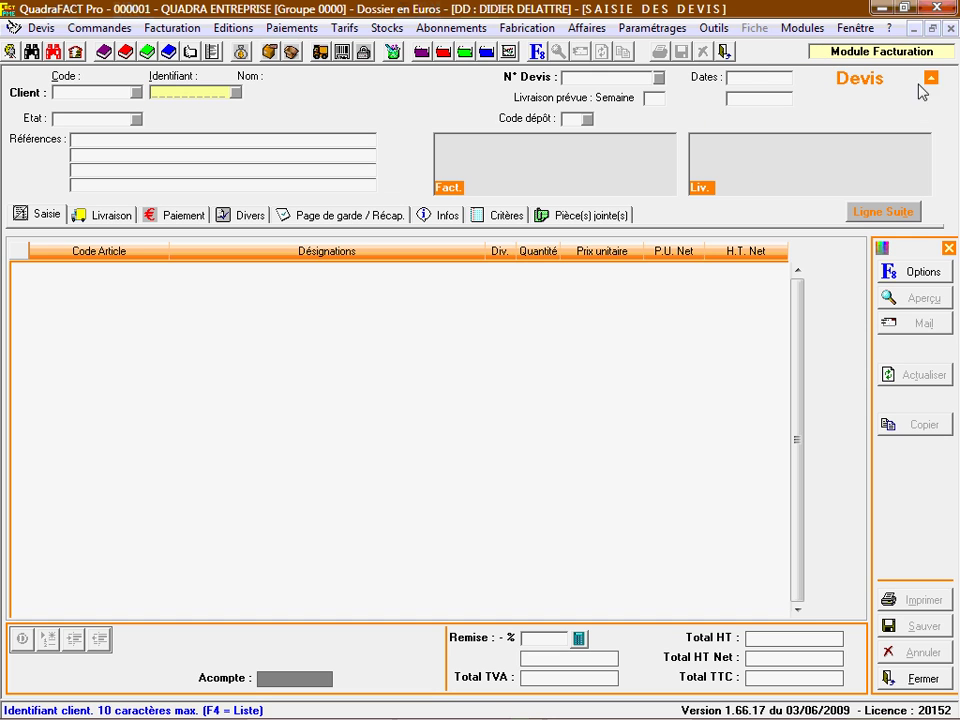
pyautogui.click(907, 679)
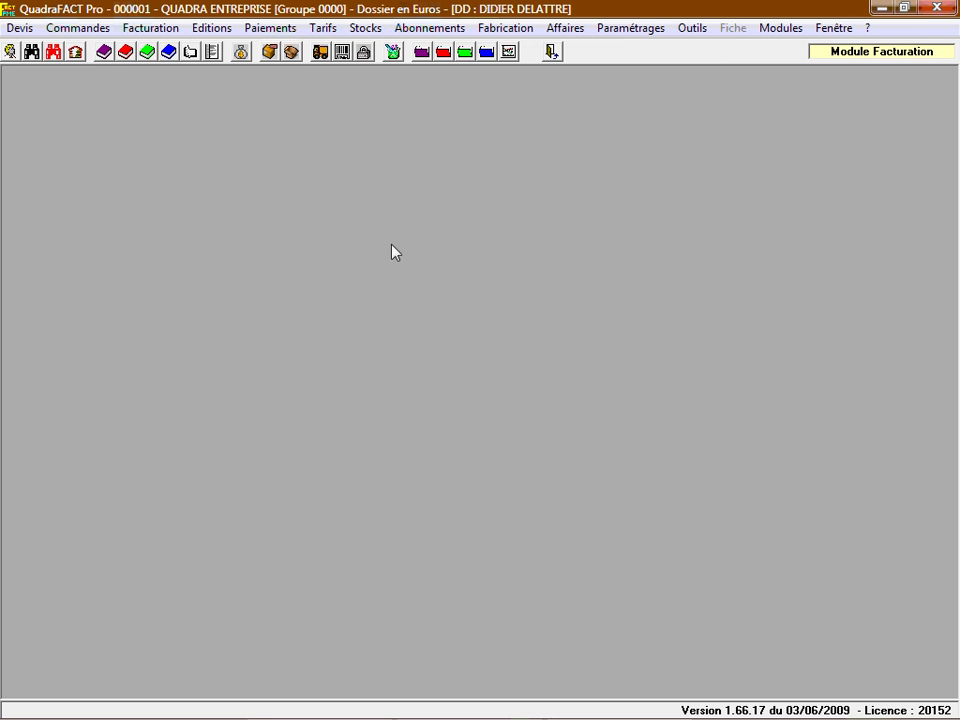
pyautogui.click(78, 28)
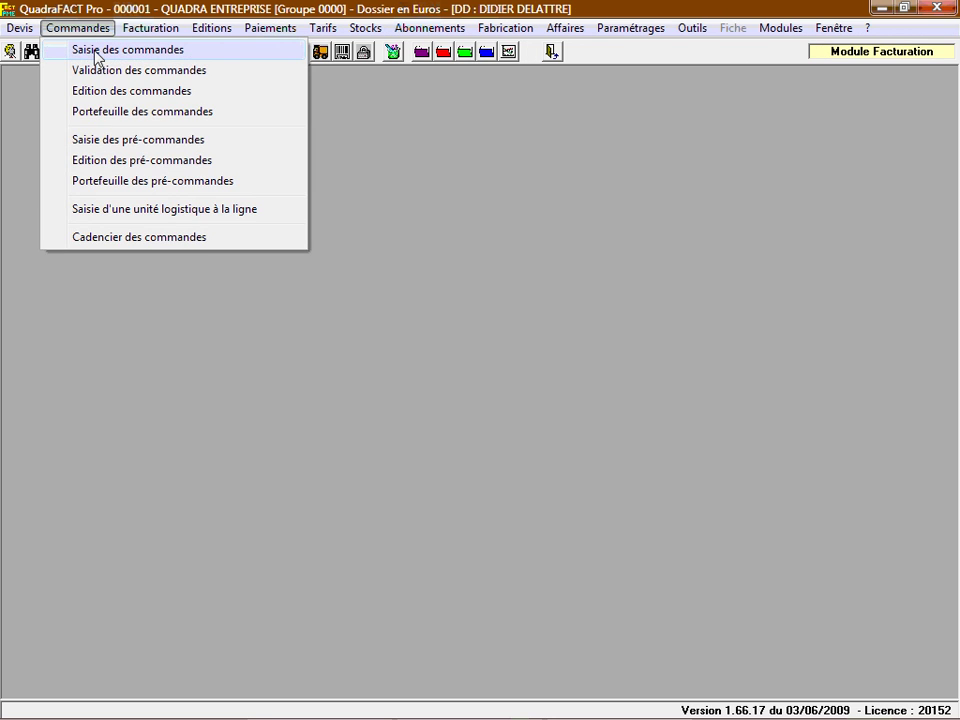
pyautogui.click(95, 48)
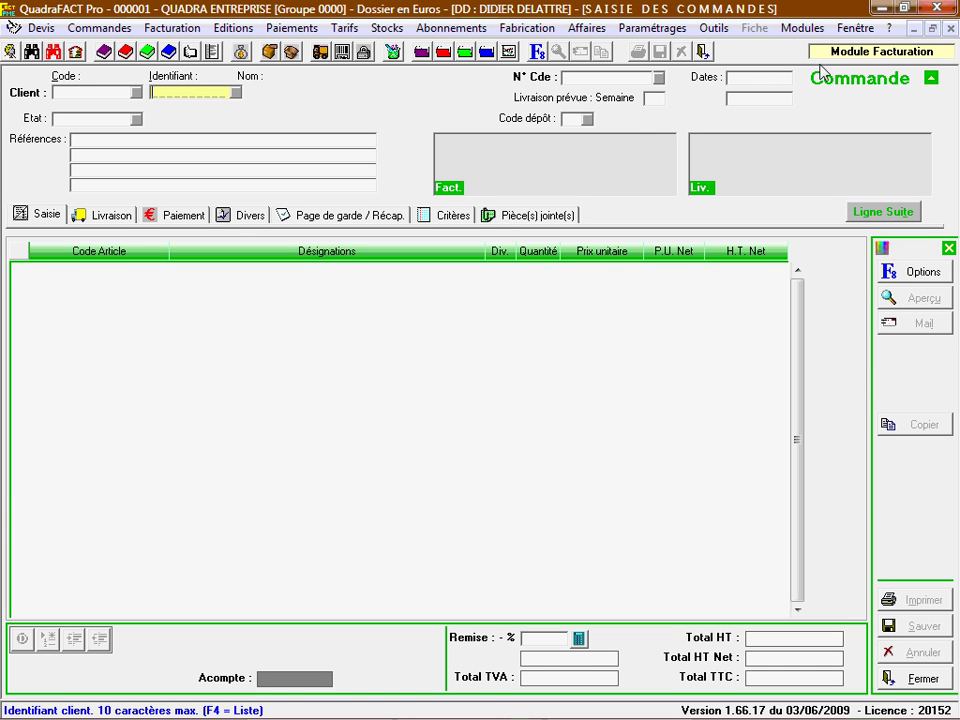
pyautogui.click(906, 679)
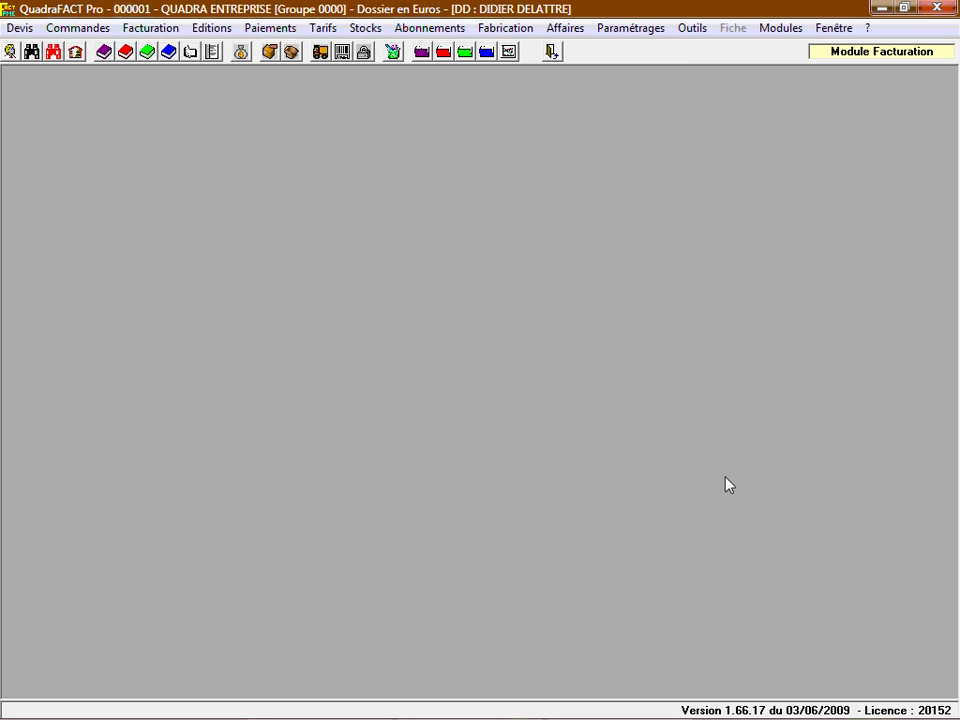
# Start a delivery note in the B.L./invoice entry for the client found by identifier, and close the outstanding balance calculation
pyautogui.click(150, 28)
pyautogui.click(176, 50)
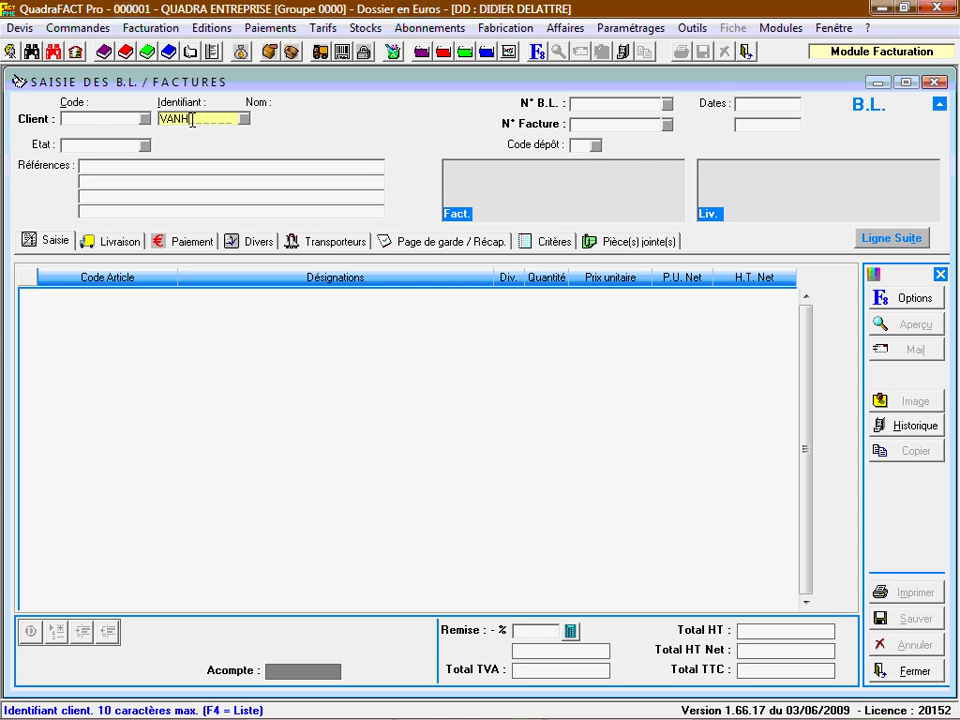
pyautogui.press('Return')
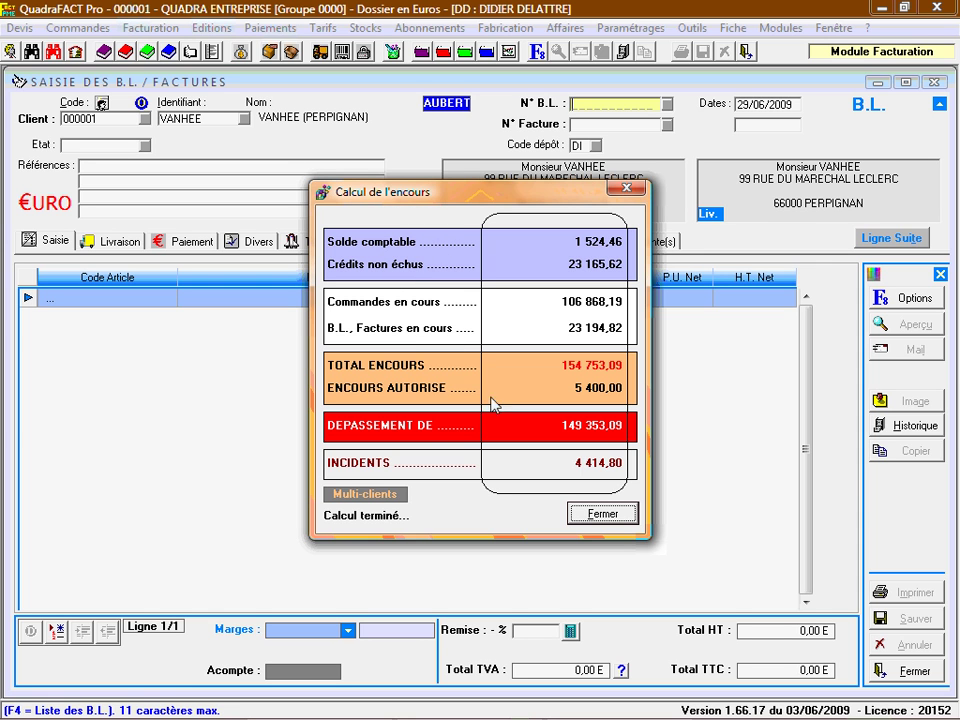
pyautogui.click(588, 516)
# Add article 00010000 (Bouteille 3 kg) from the article list as the first line, with a quantity of 2
pyautogui.click(106, 298)
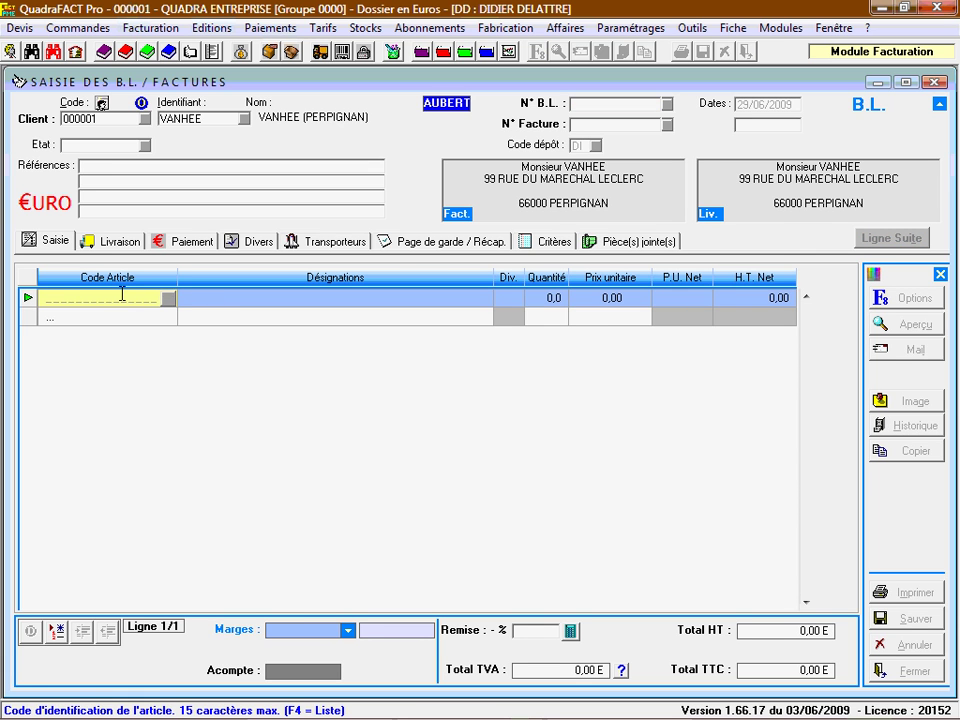
pyautogui.press('F4')
pyautogui.click(200, 256)
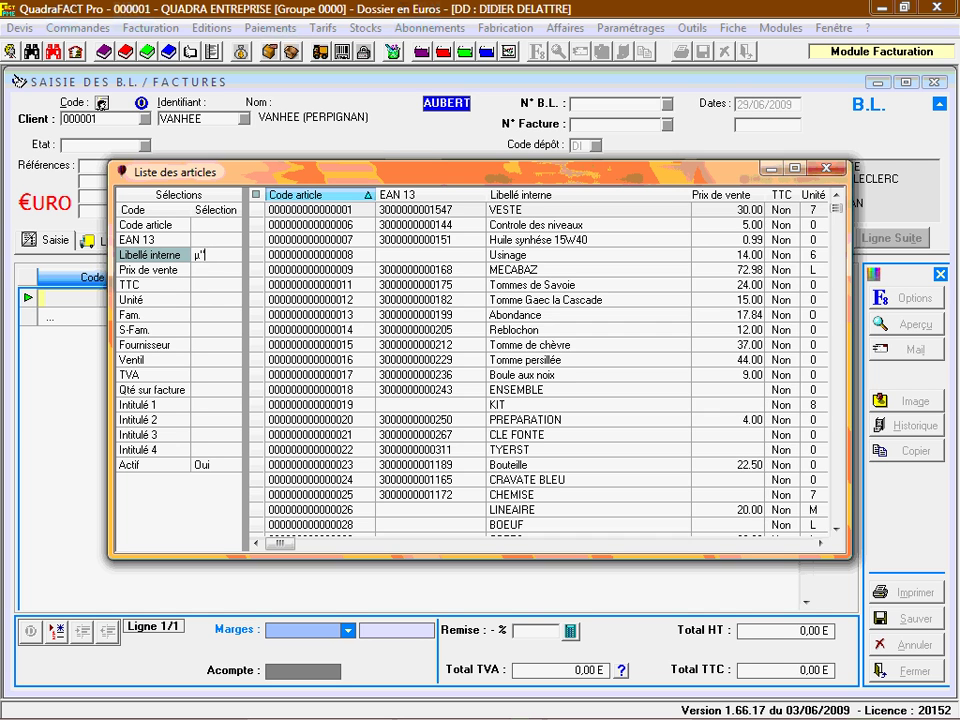
pyautogui.press('Return')
pyautogui.doubleClick(321, 210)
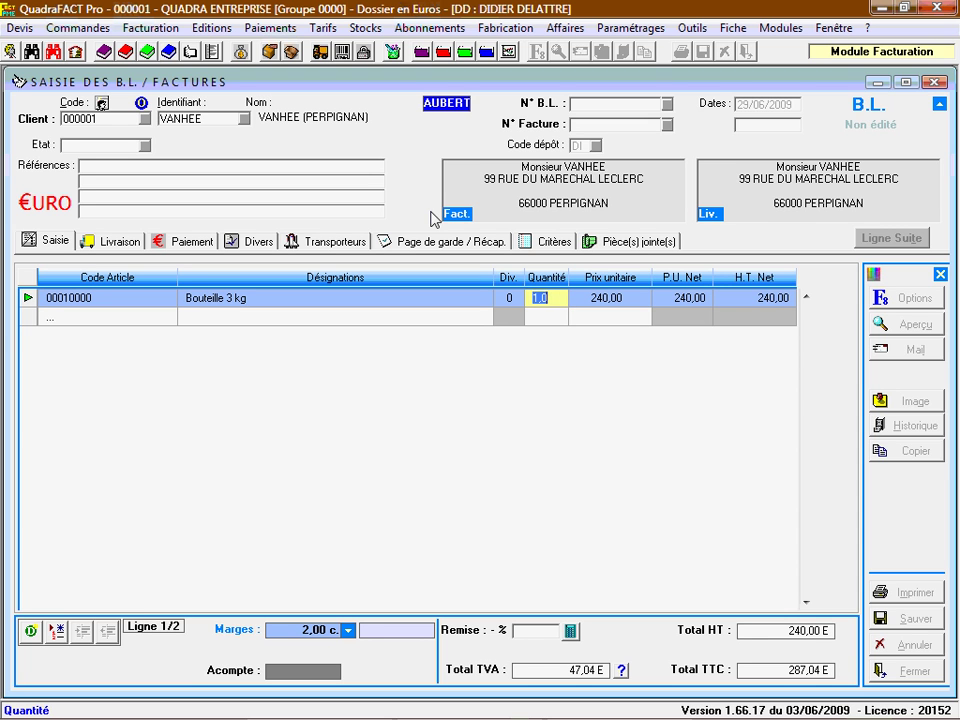
pyautogui.write('2')
pyautogui.press('Return')
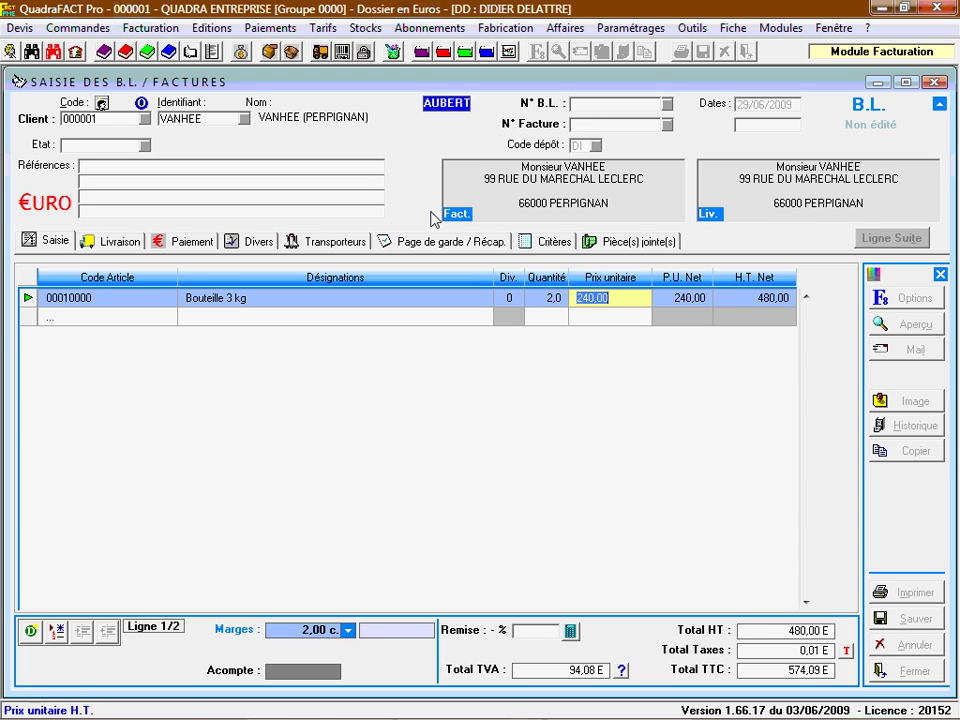
pyautogui.press('Return')
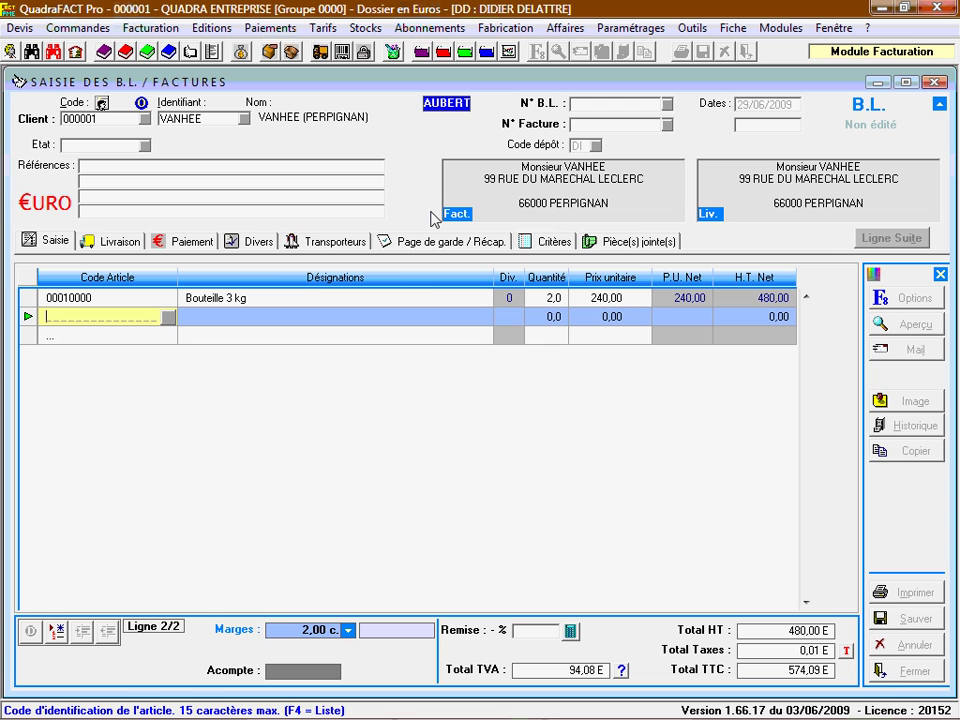
# Add article 0010093 (Chaussons 3mm) from the article list as the second line, with a quantity of 2, and end line entry
pyautogui.press('F4')
pyautogui.press('Down')
pyautogui.press('Down')
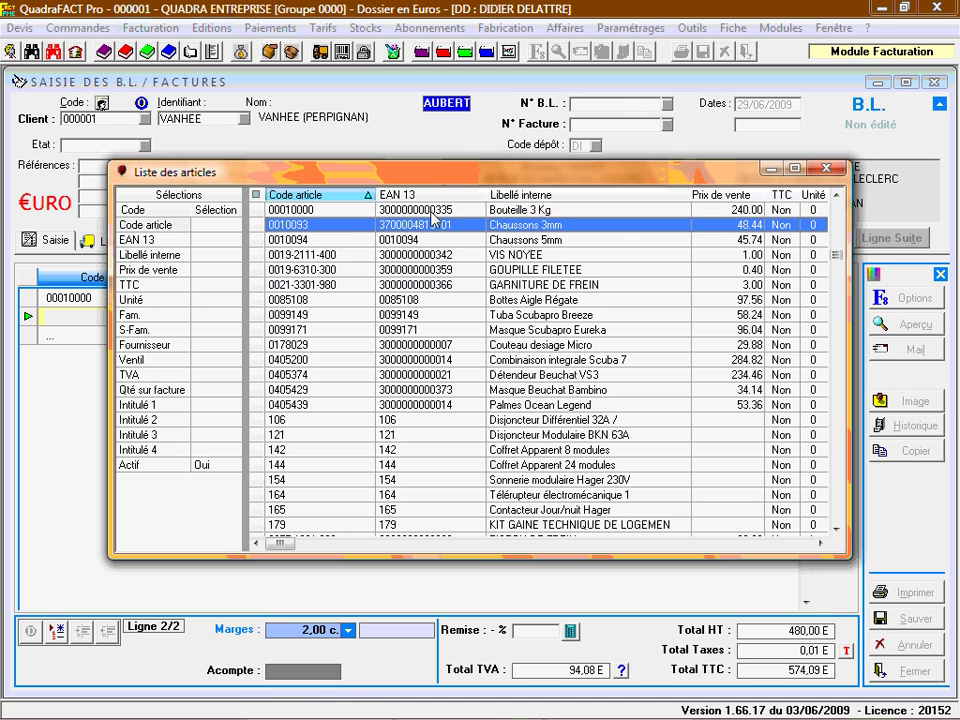
pyautogui.press('Up')
pyautogui.press('Return')
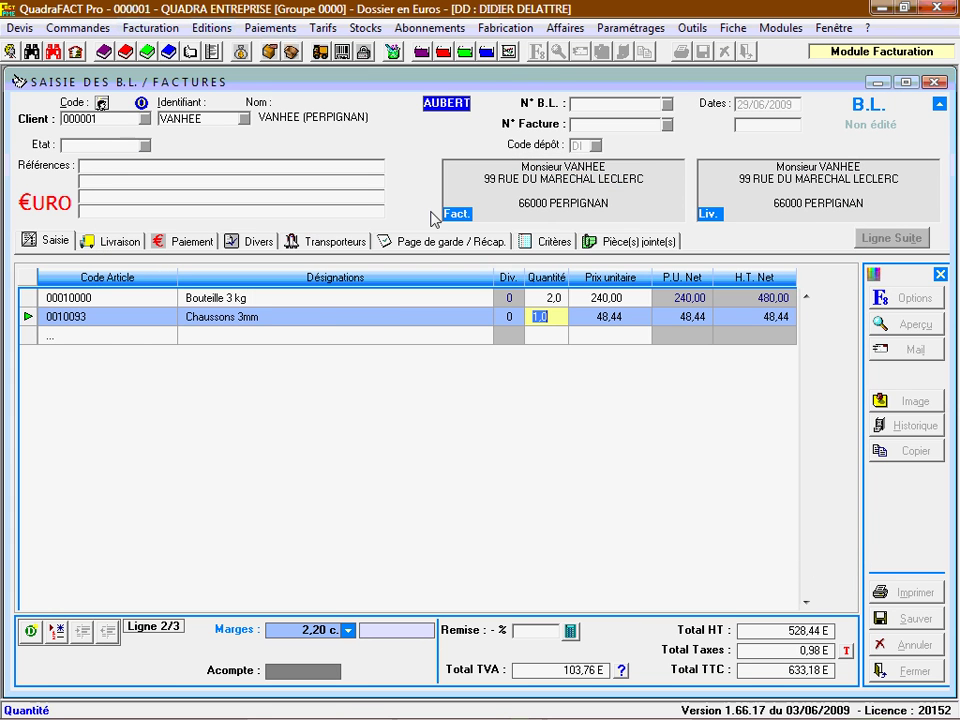
pyautogui.write('2')
pyautogui.press('Return')
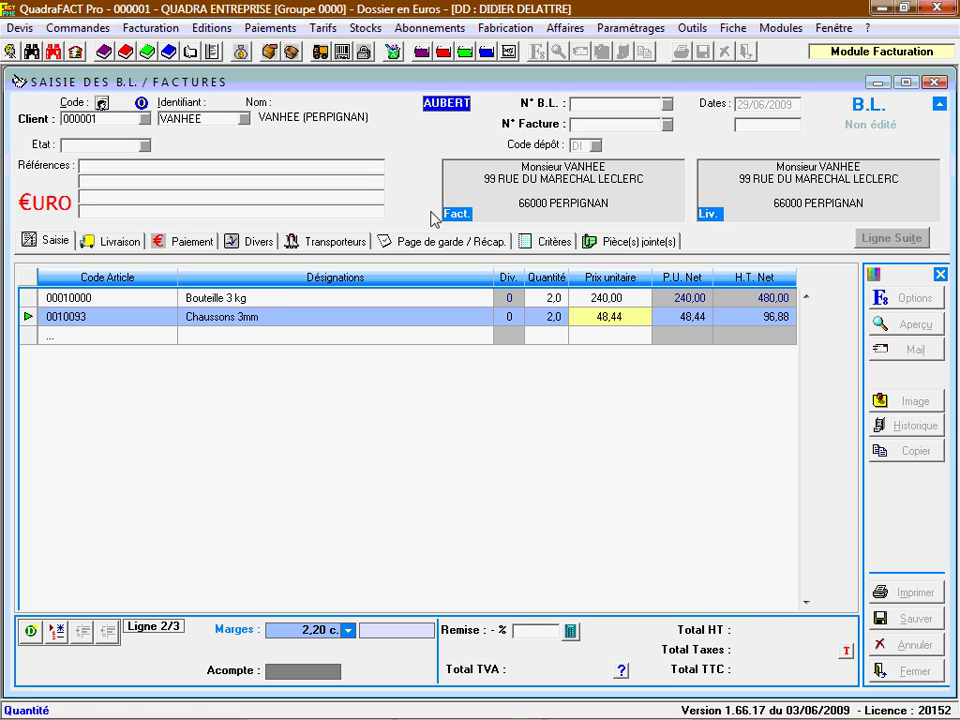
pyautogui.press('Return')
pyautogui.press('Escape')
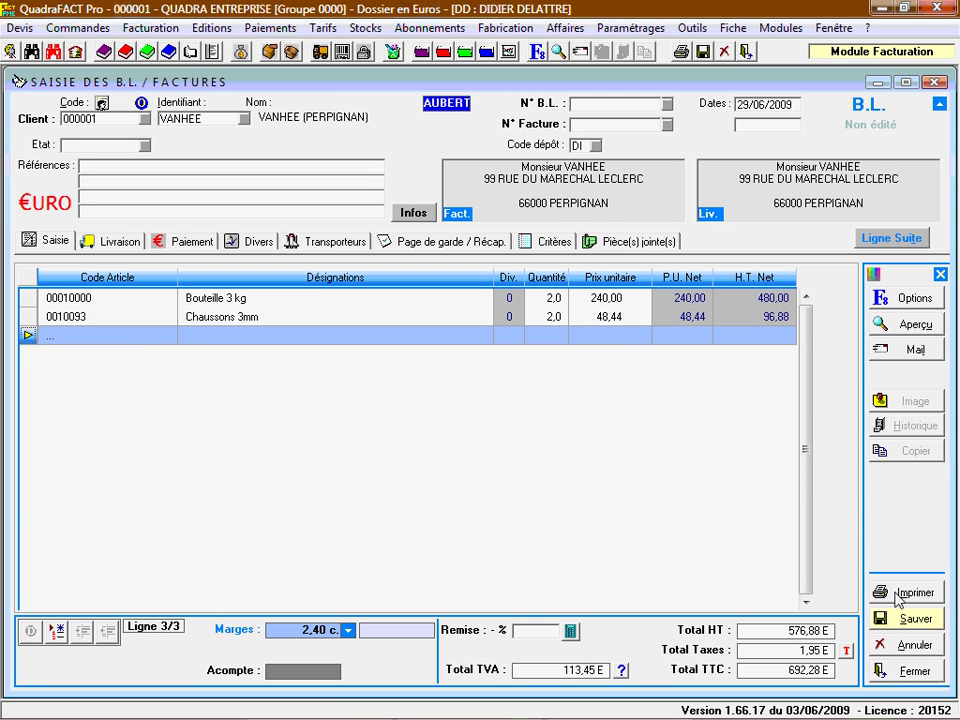
# Save the delivery note and preview it as an invoice, closing the preview and the edition settings without printing
pyautogui.press('F10')
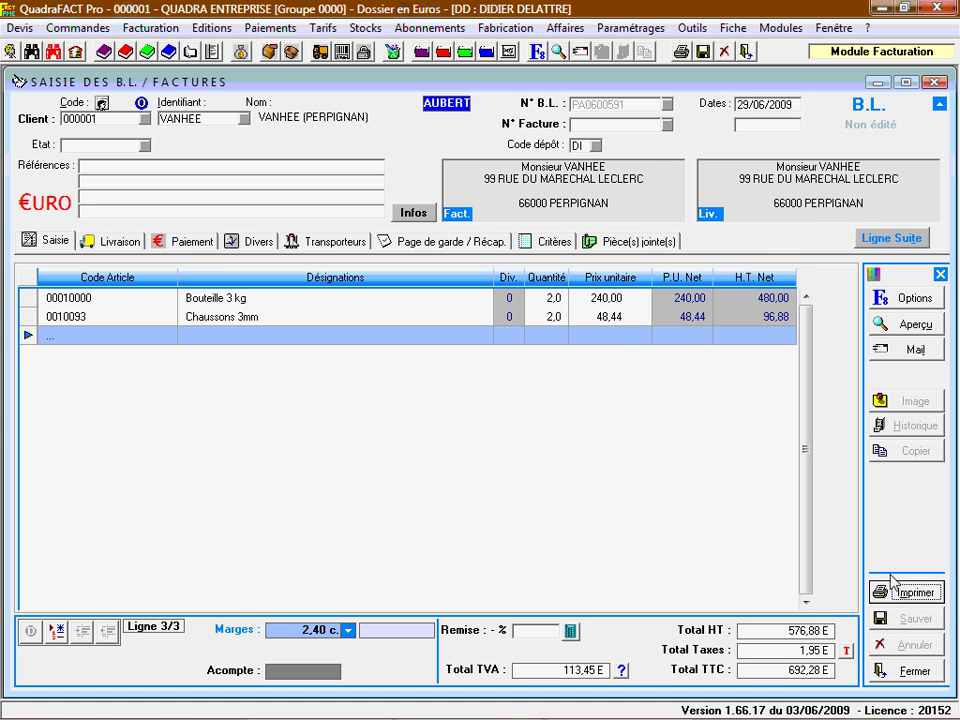
pyautogui.click(893, 591)
pyautogui.click(563, 505)
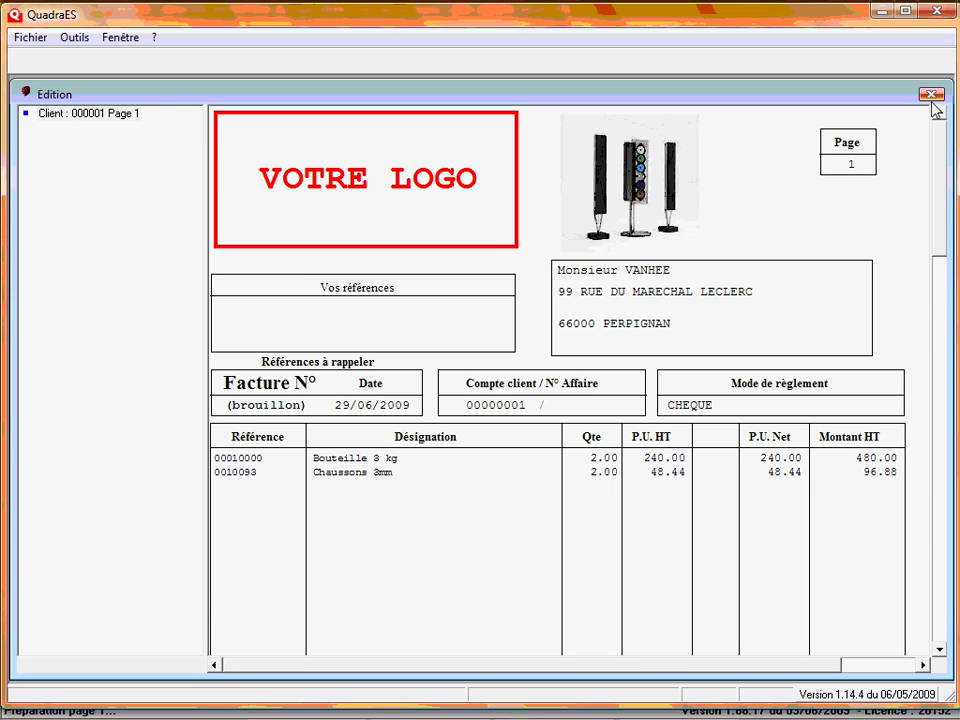
pyautogui.click(930, 95)
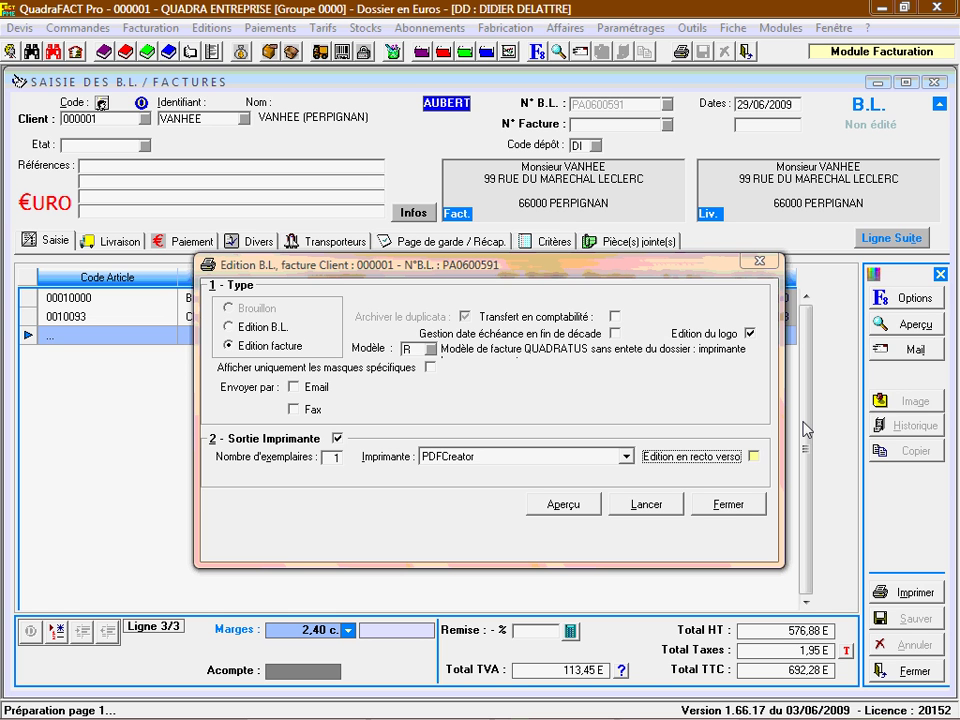
pyautogui.click(729, 505)
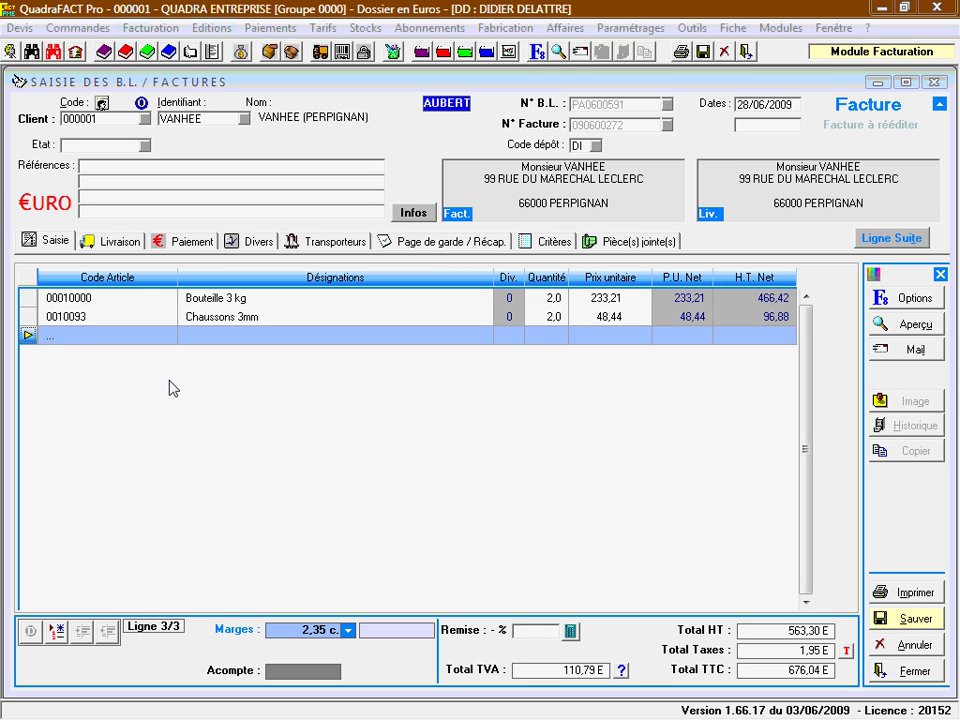
# View the invoice's delivery section, then enter a deposit (Acompte) of 50 in the payment section and validate it
pyautogui.click(117, 245)
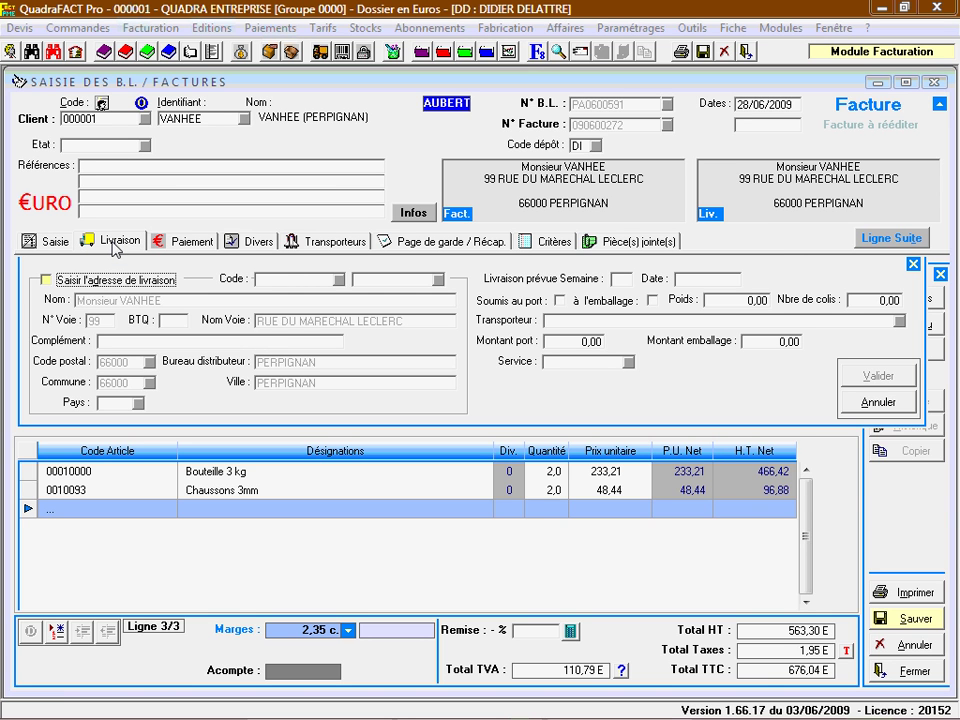
pyautogui.click(160, 244)
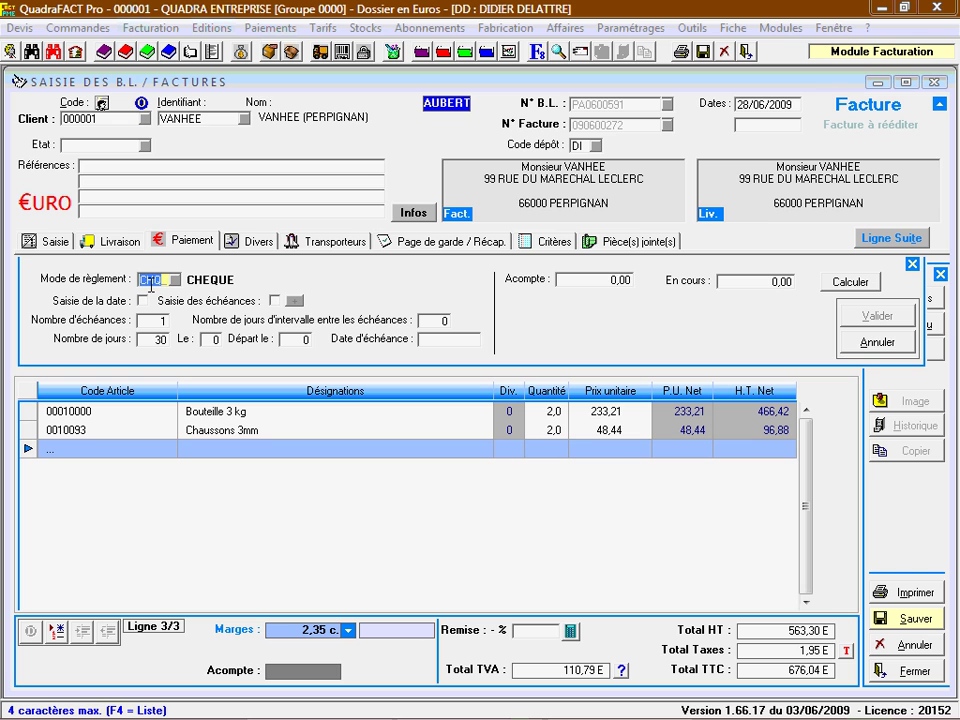
pyautogui.click(585, 281)
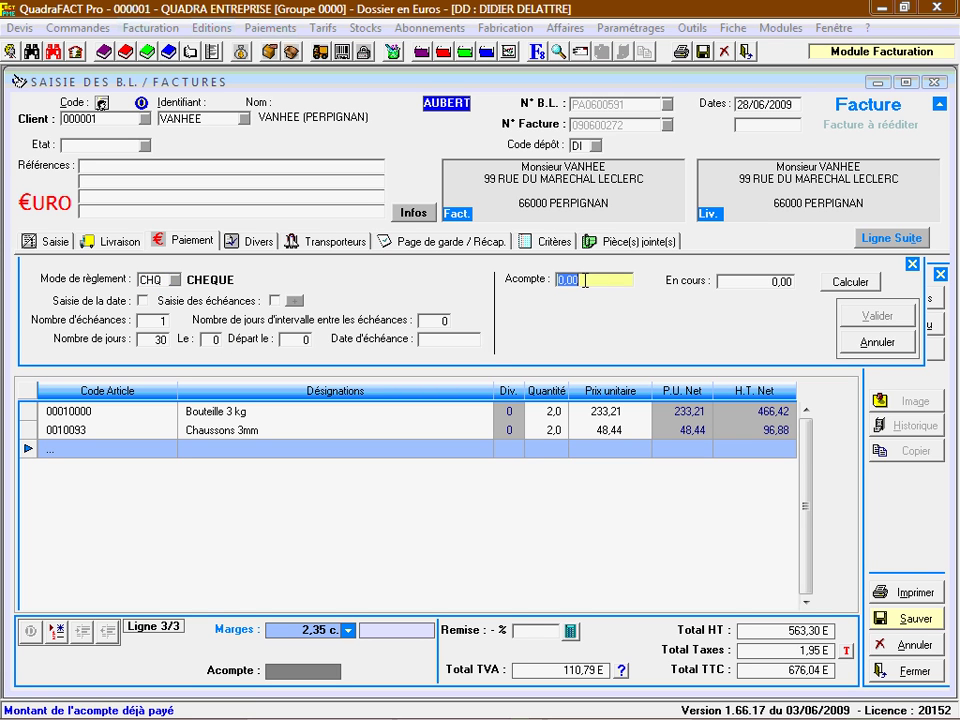
pyautogui.write('50')
pyautogui.press('Tab')
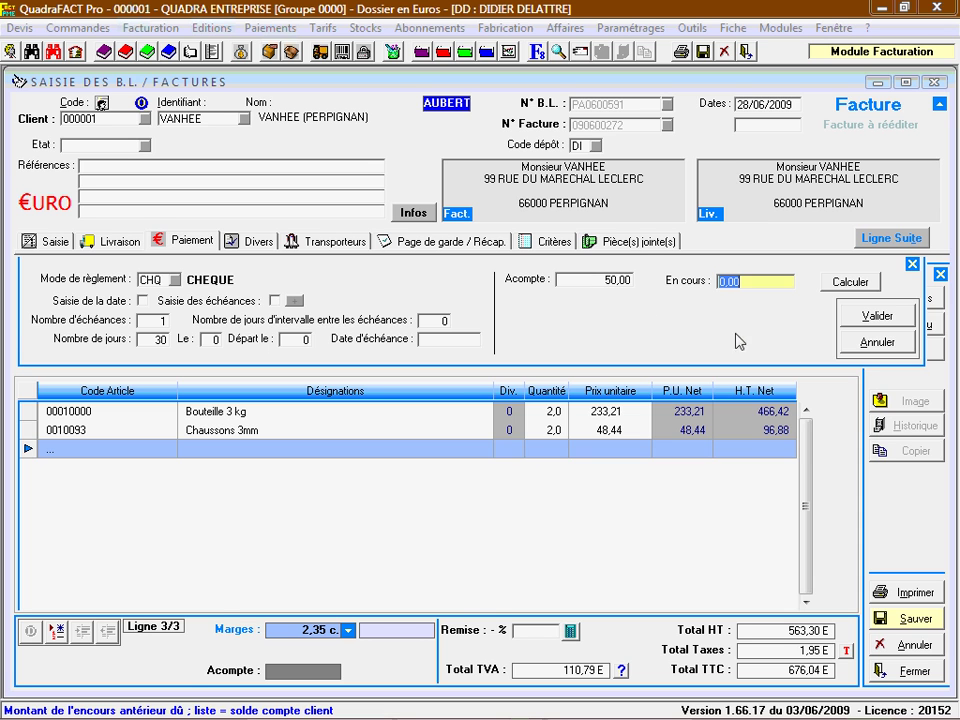
pyautogui.click(877, 316)
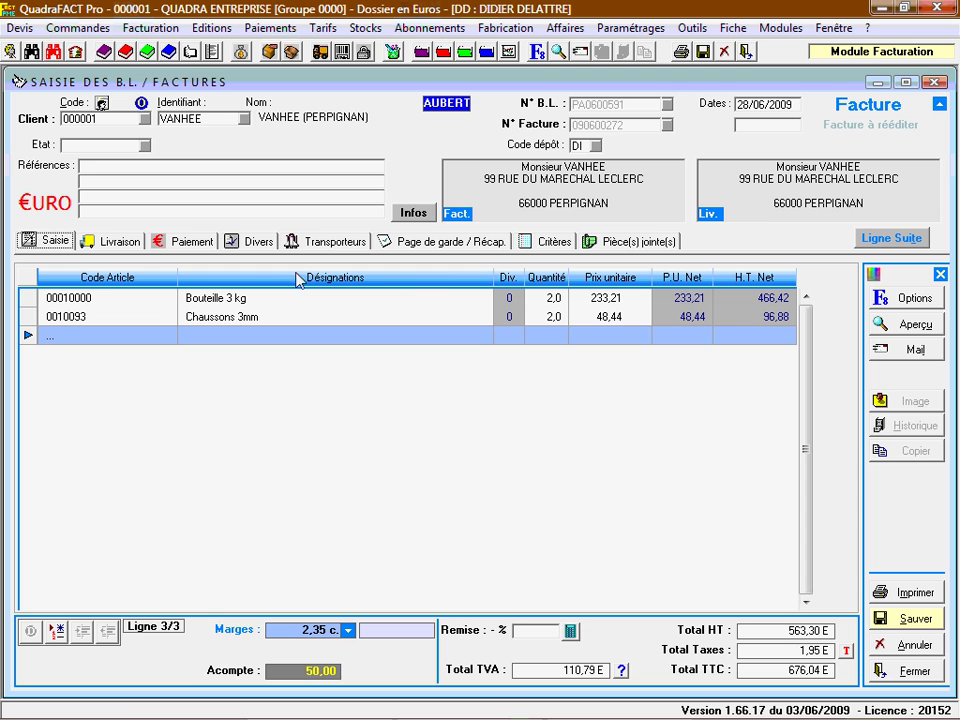
# Look over the article consultation options available for the Bouteille 3 kg line and close them
pyautogui.click(75, 299)
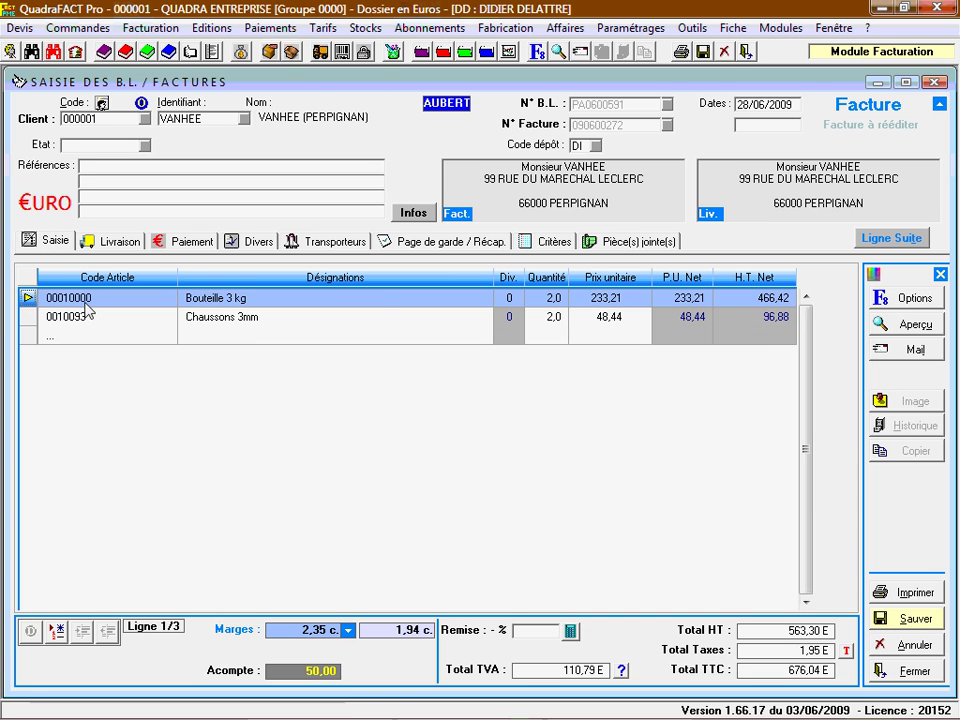
pyautogui.rightClick(89, 305)
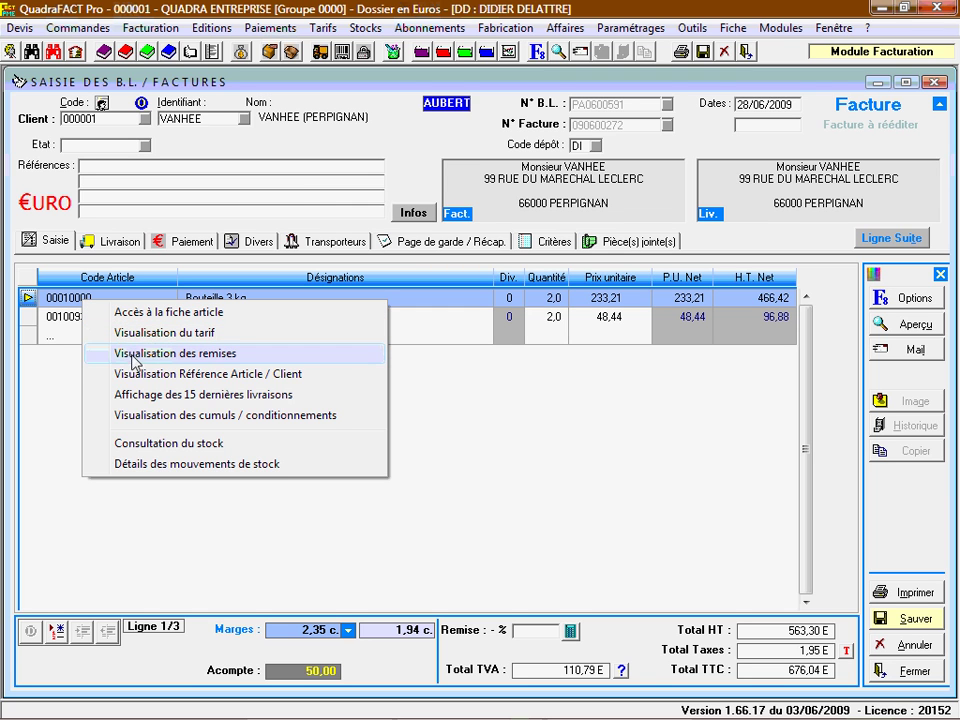
pyautogui.click(167, 465)
# Insert article 0010094 (Chaussons 5mm) from the article list above the Chaussons 3mm line, with a quantity of 2
pyautogui.press('Down')
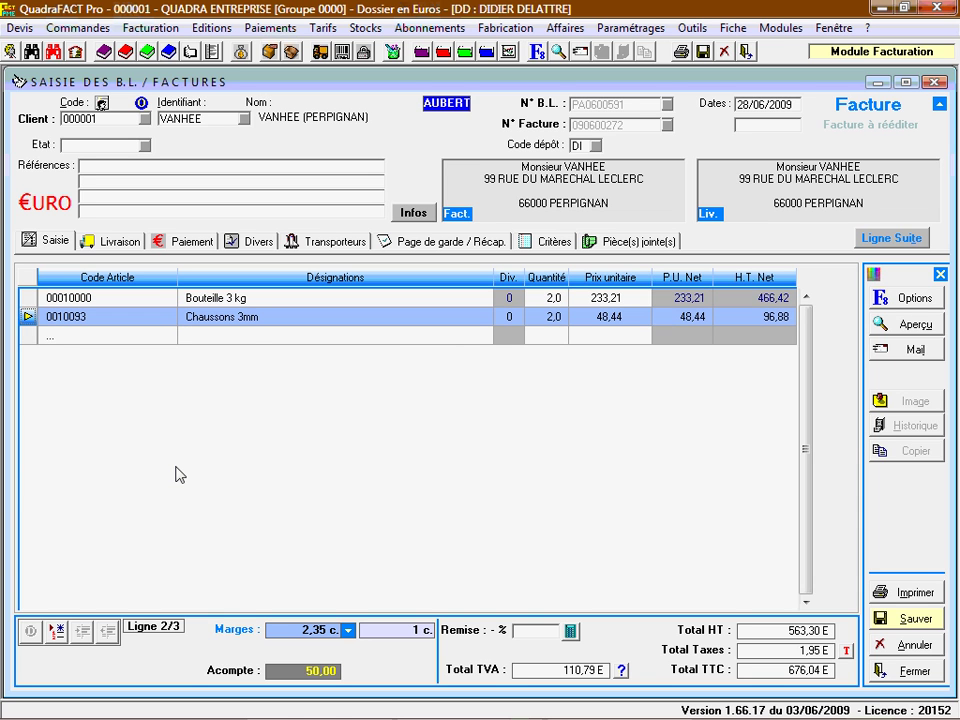
pyautogui.press('Insert')
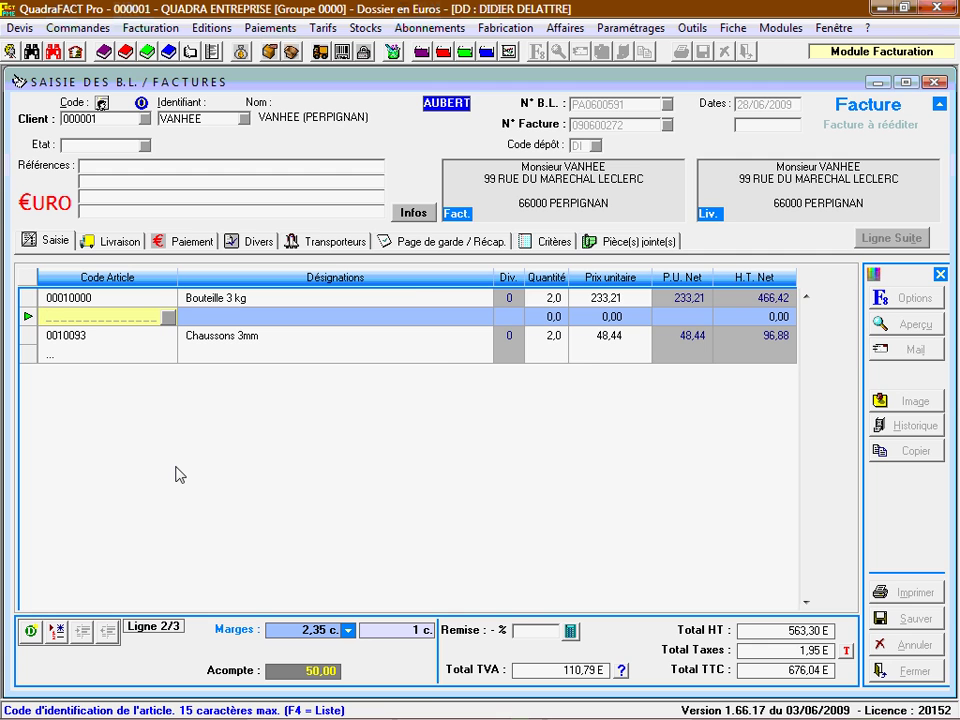
pyautogui.press('F4')
pyautogui.press('Down')
pyautogui.press('Down')
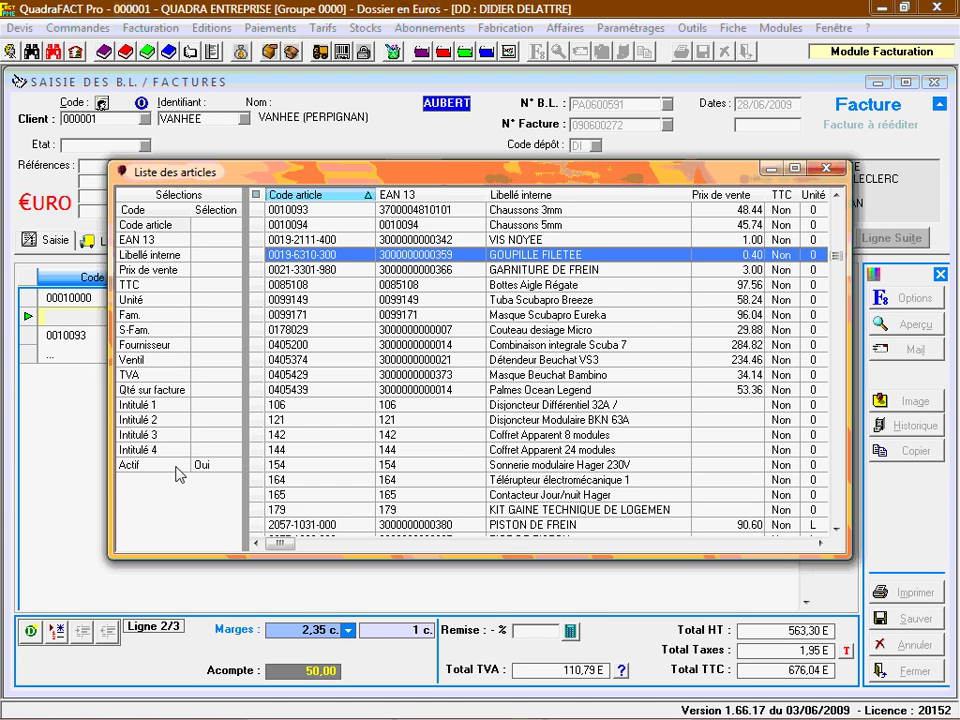
pyautogui.press('Up')
pyautogui.press('Up')
pyautogui.press('Up')
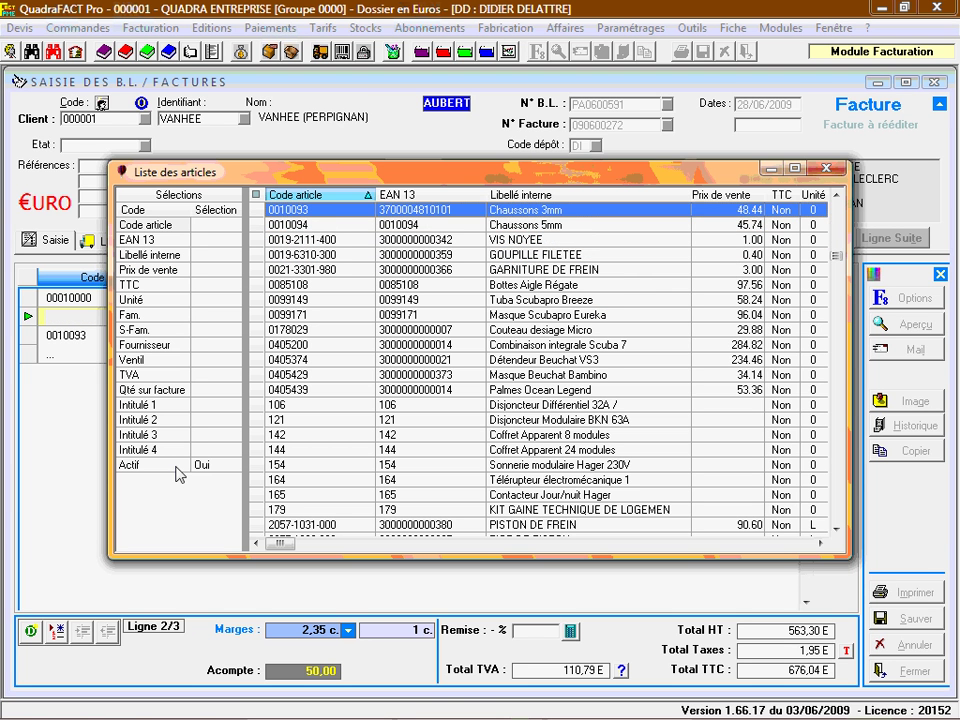
pyautogui.press('Down')
pyautogui.press('Return')
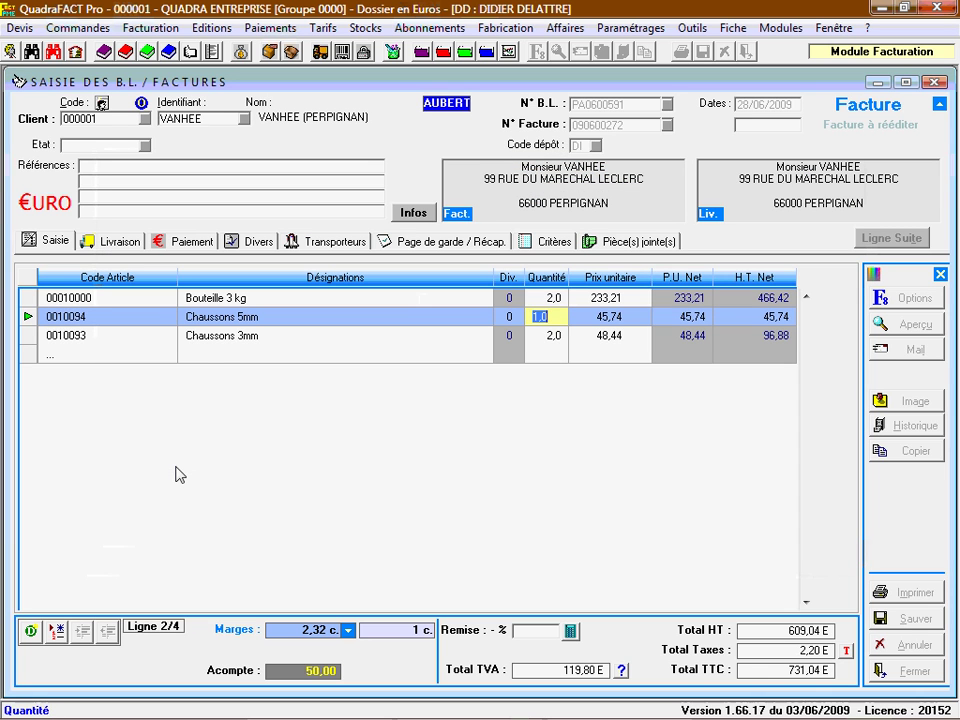
pyautogui.write('2')
pyautogui.press('Return')
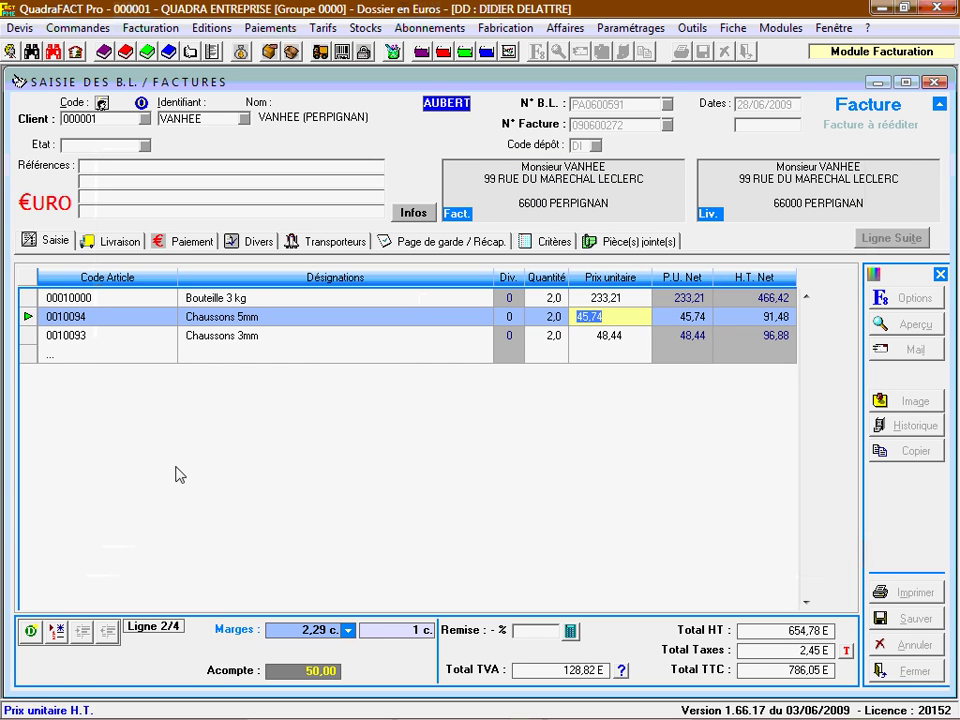
pyautogui.press('Return')
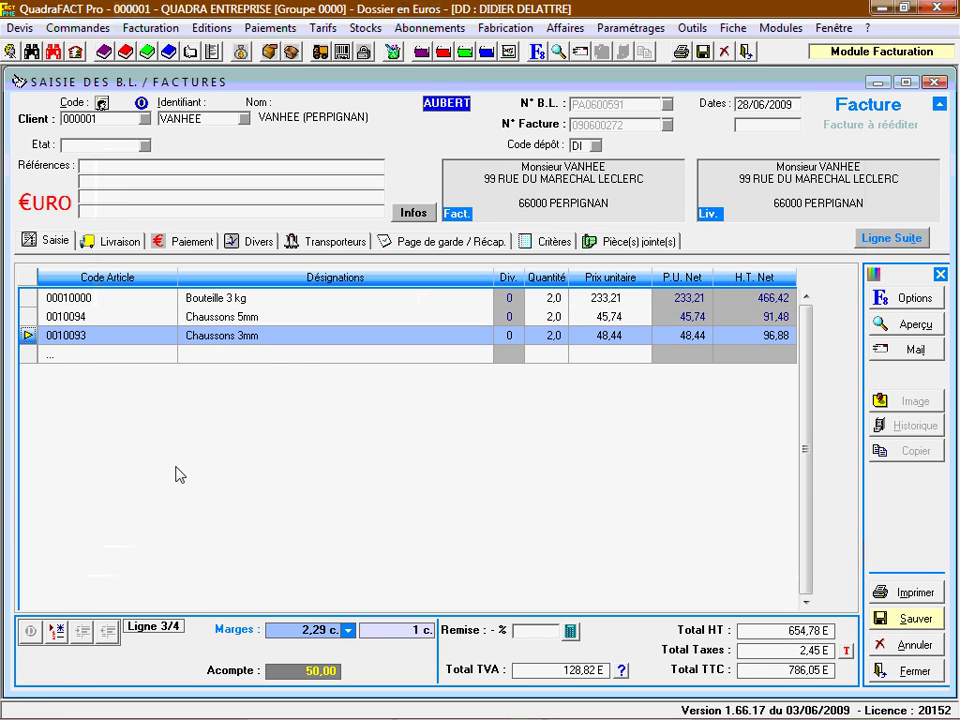
# Delete the Chaussons 3mm line (article 0010093) from the invoice
pyautogui.press('Delete')
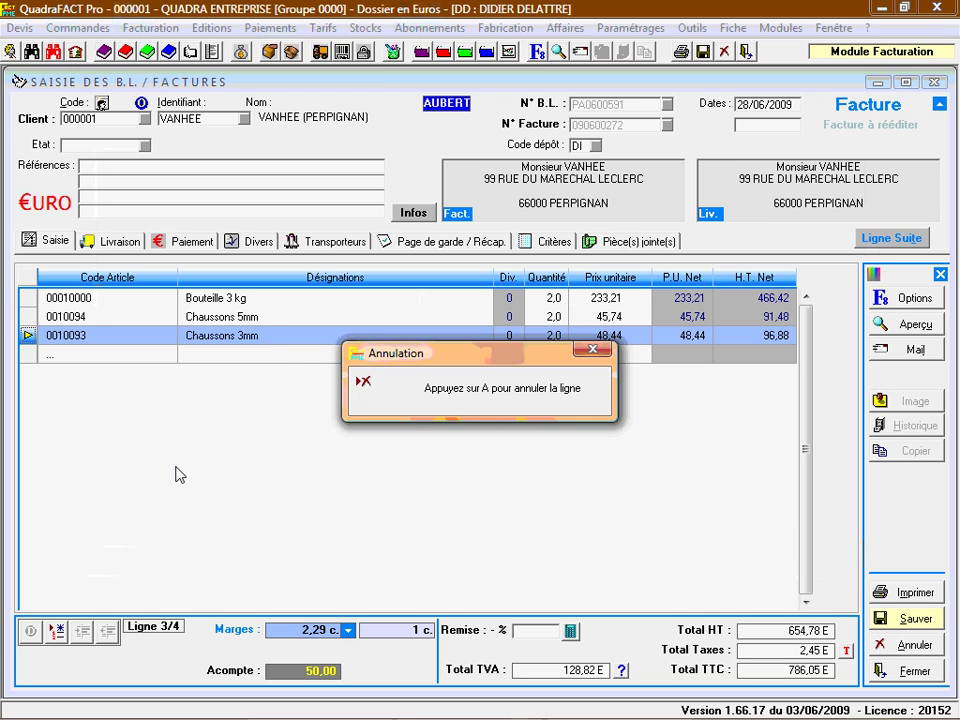
pyautogui.press('a')
# Add a comment line with code .COM and the text MES COMMENTAIRES below the articles, and end line entry
pyautogui.press('Return')
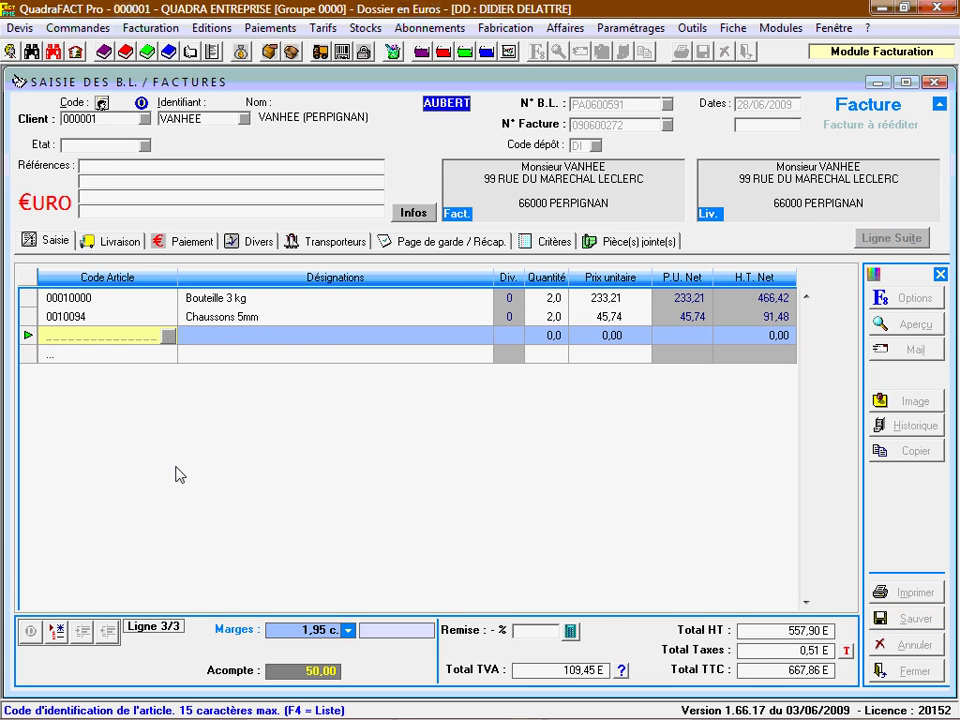
pyautogui.write('.COM')
pyautogui.press('Return')
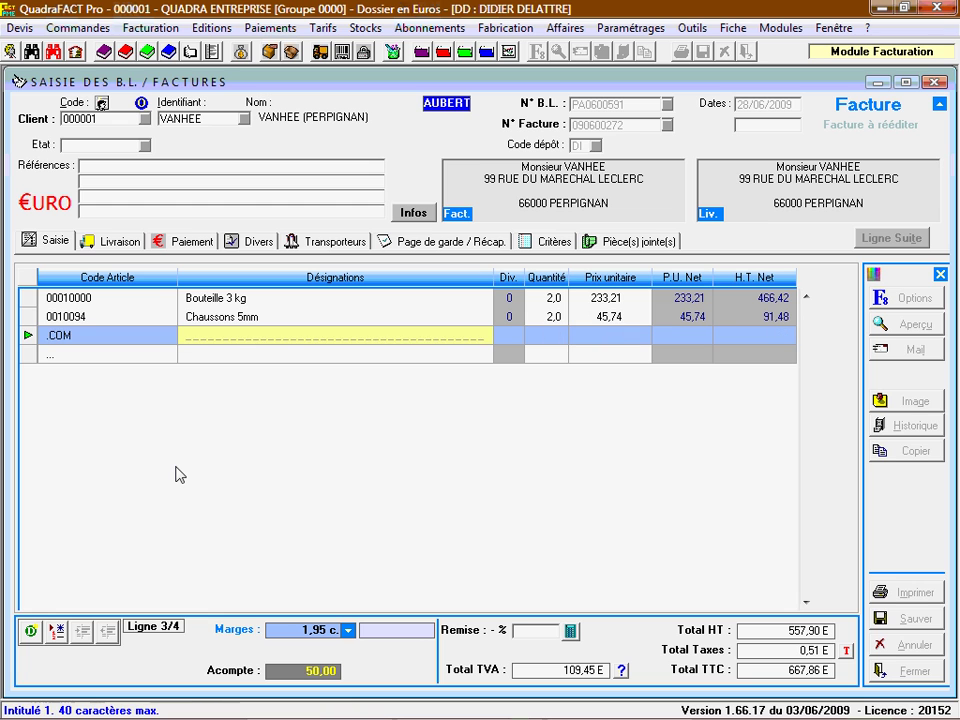
pyautogui.write('MES COMMENTAIRES')
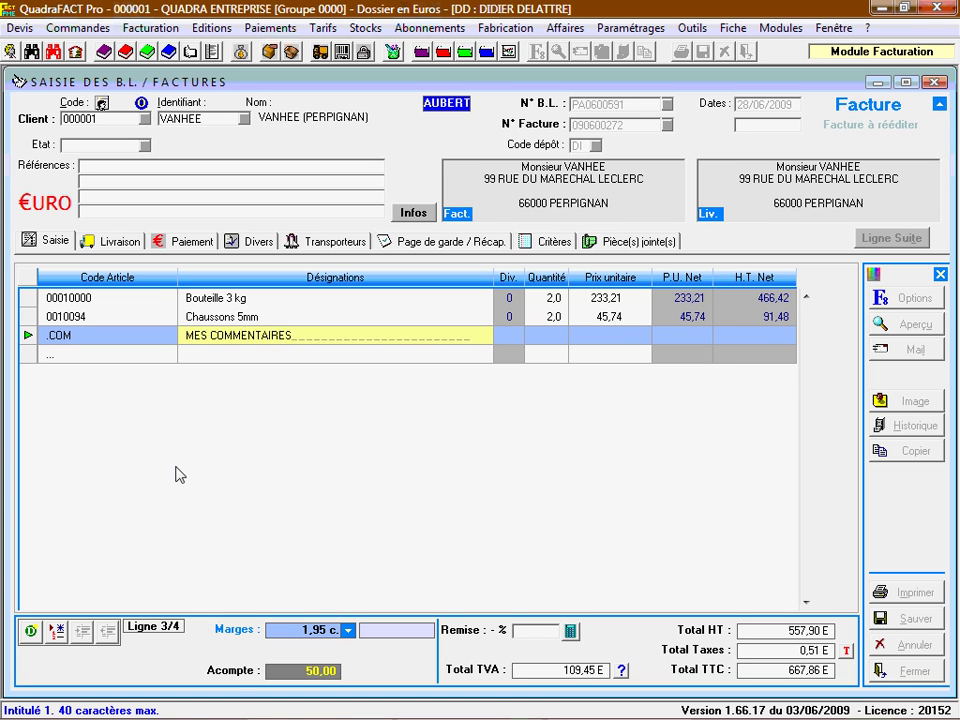
pyautogui.press('Return')
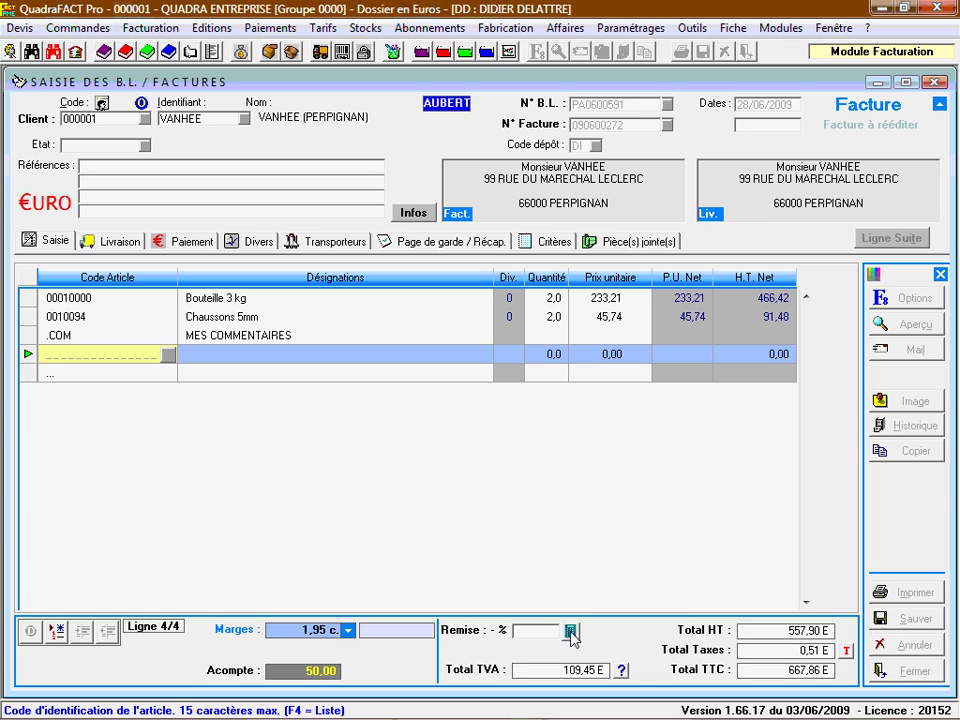
pyautogui.press('Escape')
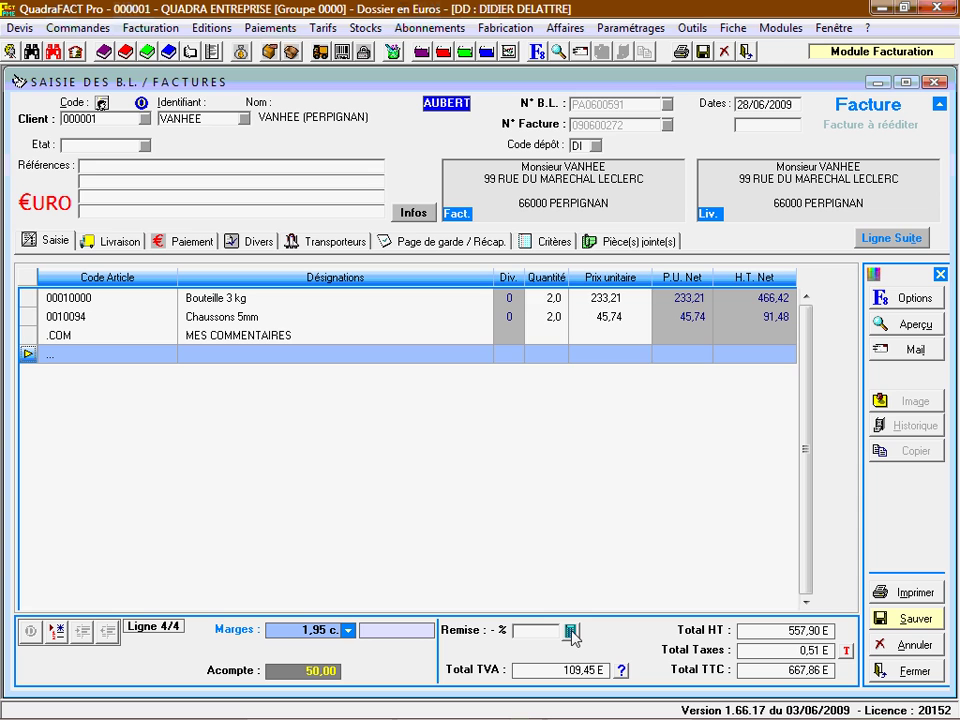
# Set the document's new total amount excluding tax to 540 and confirm the pro rata change with OUI
pyautogui.click(570, 631)
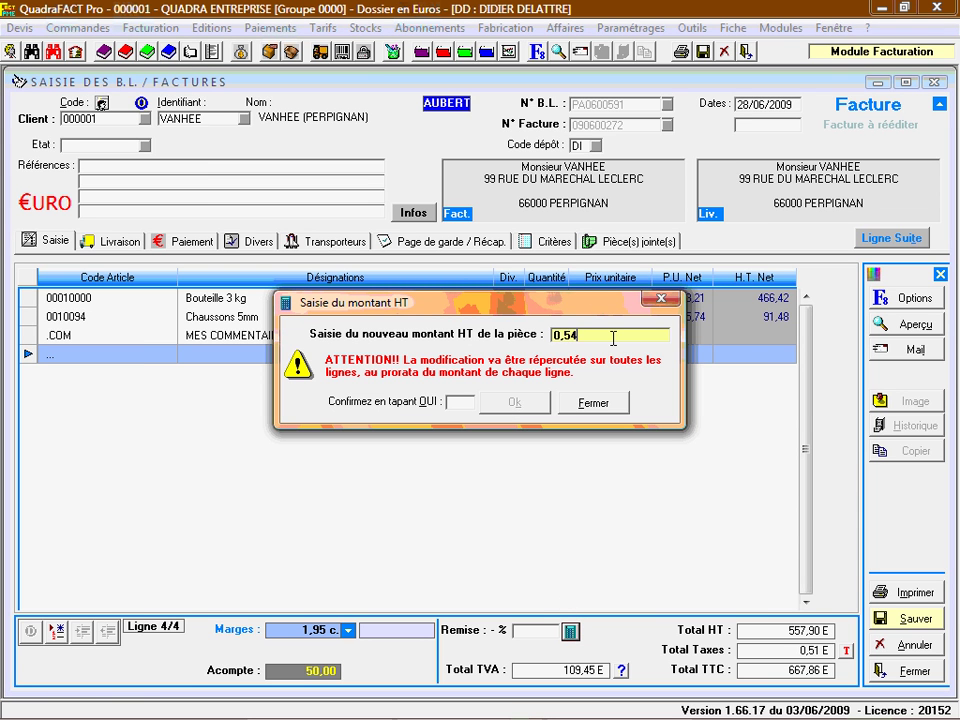
pyautogui.press('BackSpace')
pyautogui.press('BackSpace')
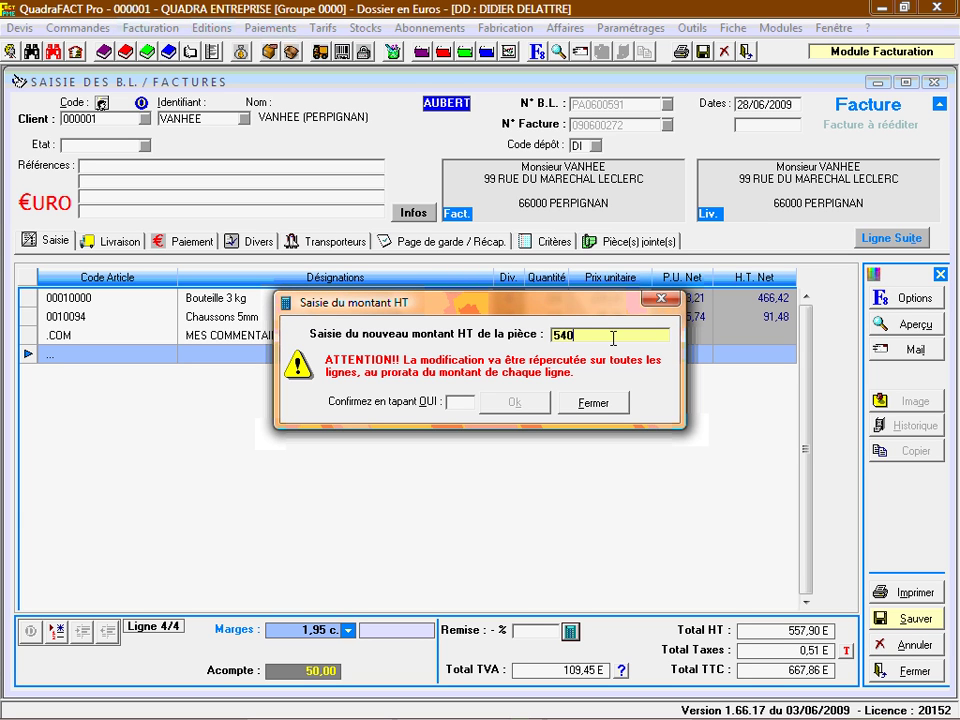
pyautogui.click(460, 402)
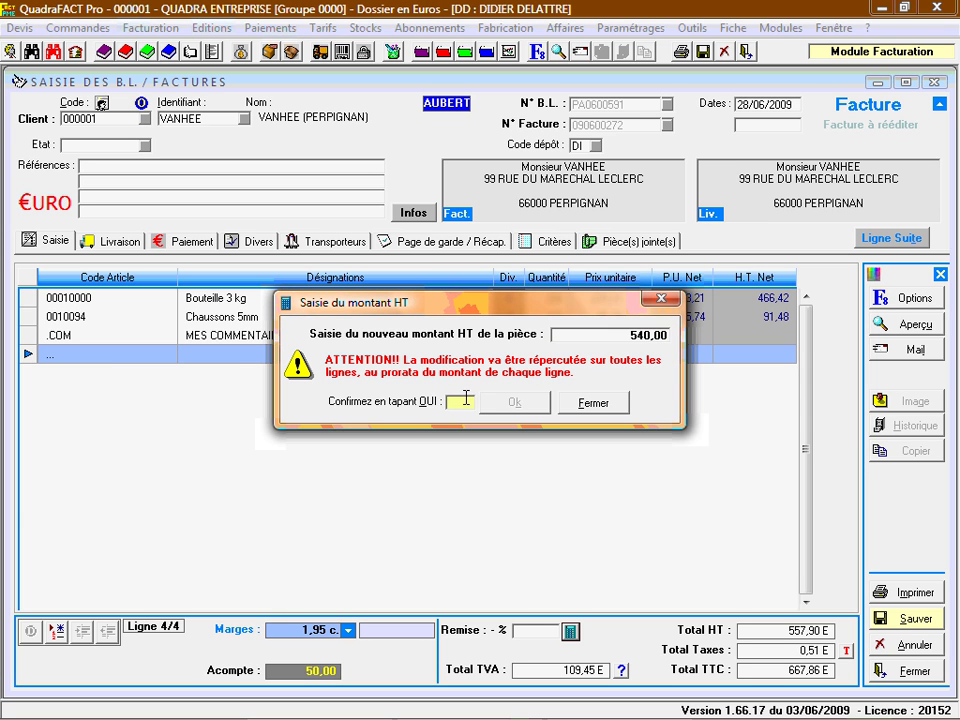
pyautogui.write('OUI')
pyautogui.press('Tab')
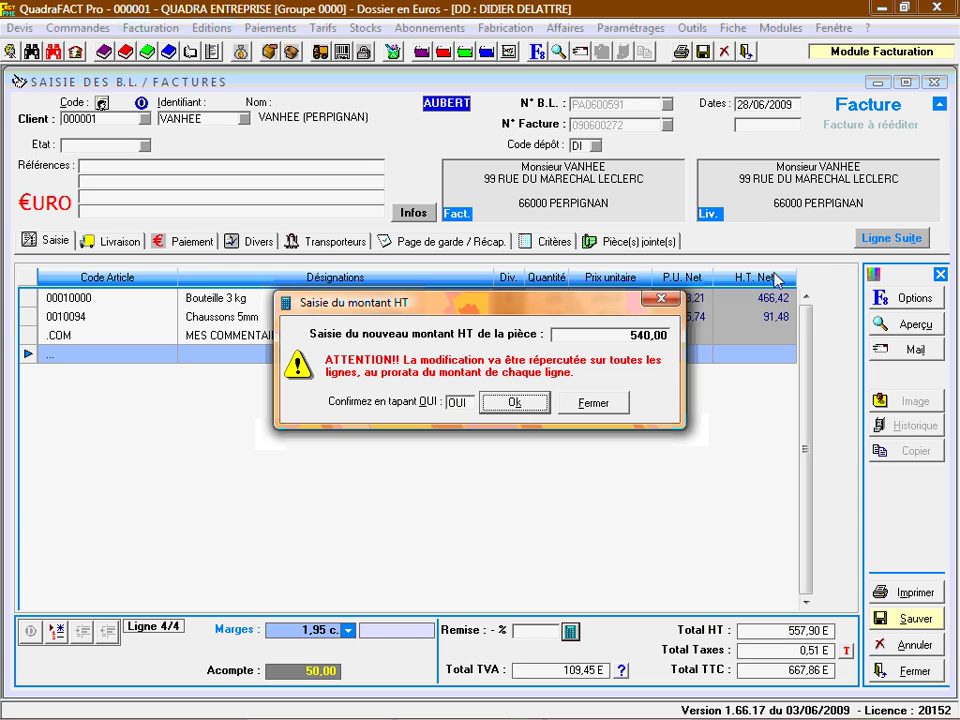
pyautogui.click(527, 404)
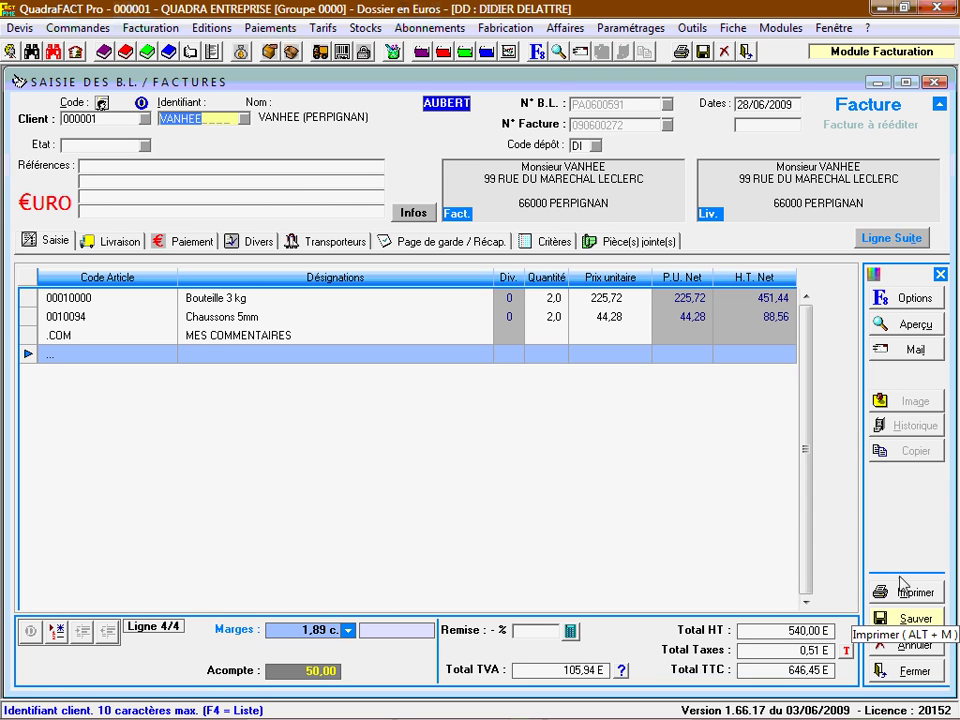
# Prepare an e-mail with the invoice attached, close it without sending, and close the B.L./invoice entry
pyautogui.click(913, 352)
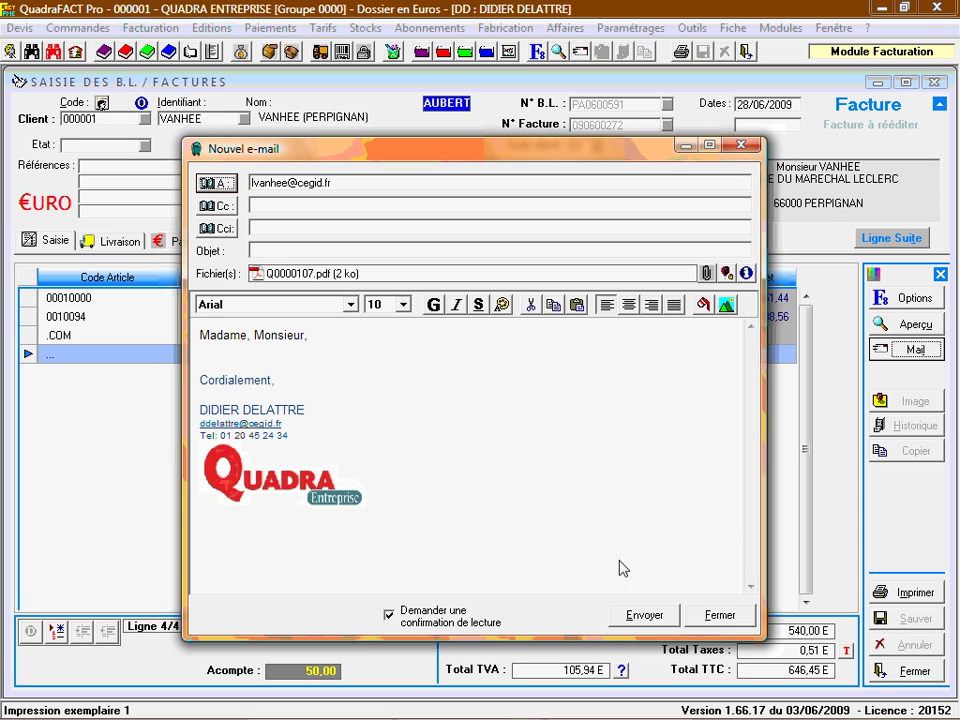
pyautogui.click(712, 615)
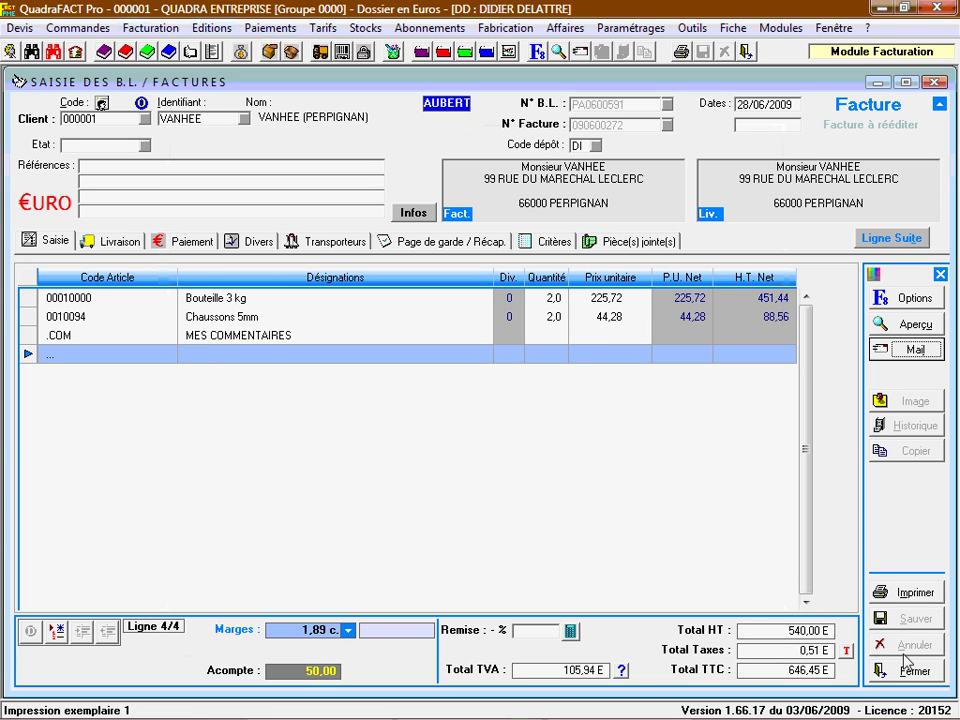
pyautogui.click(890, 670)
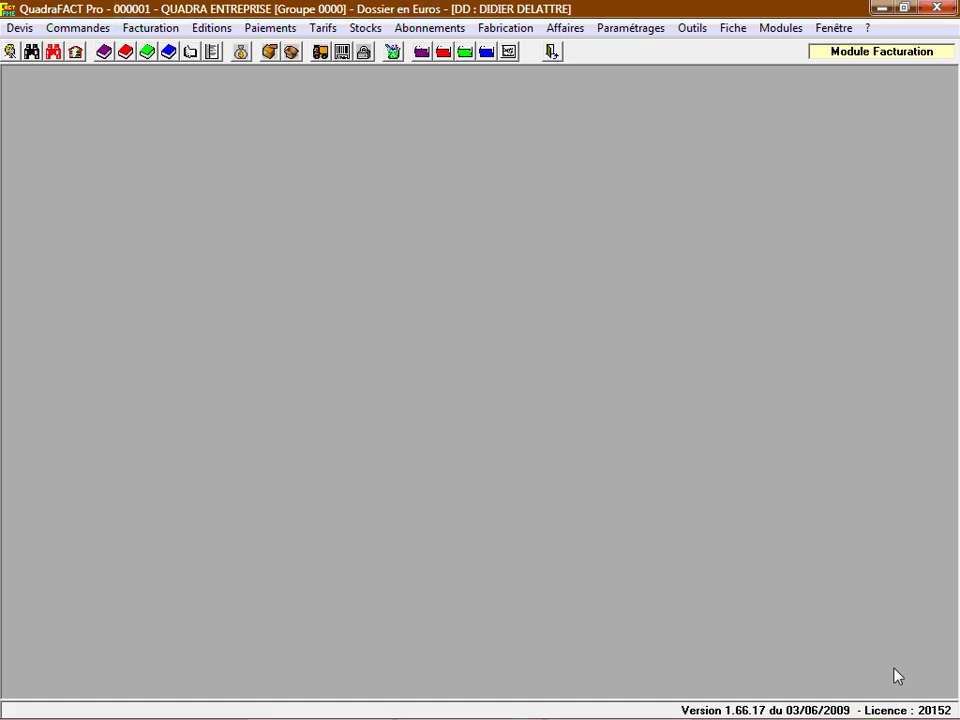
# Consult the B.L./invoices view, open the document with B.L. date 27/05/2009, and close both the document and the view
pyautogui.click(104, 51)
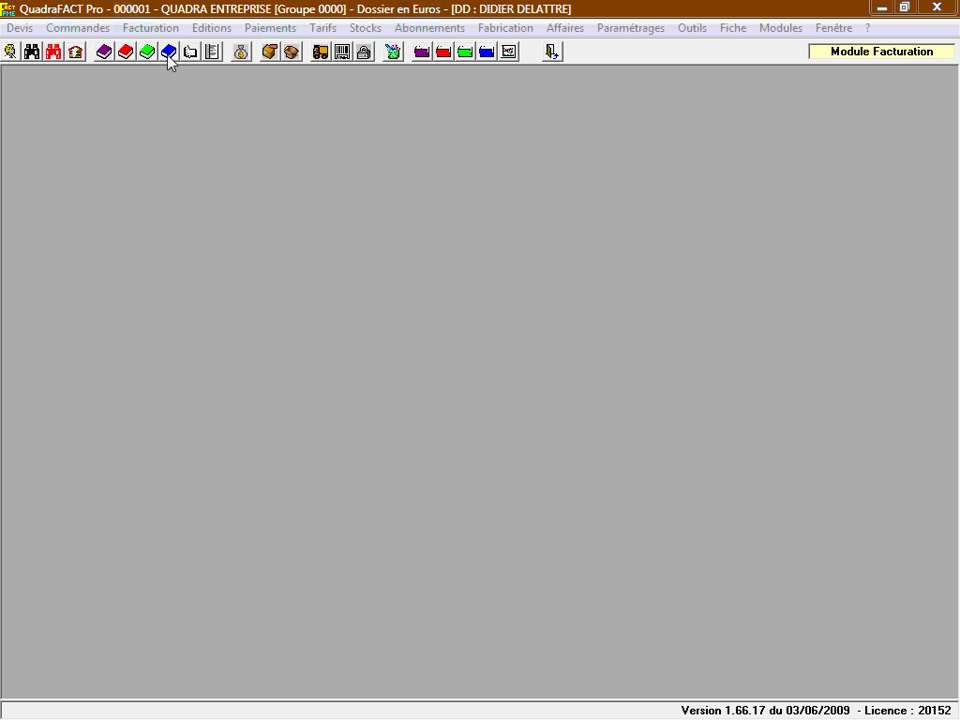
pyautogui.click(168, 56)
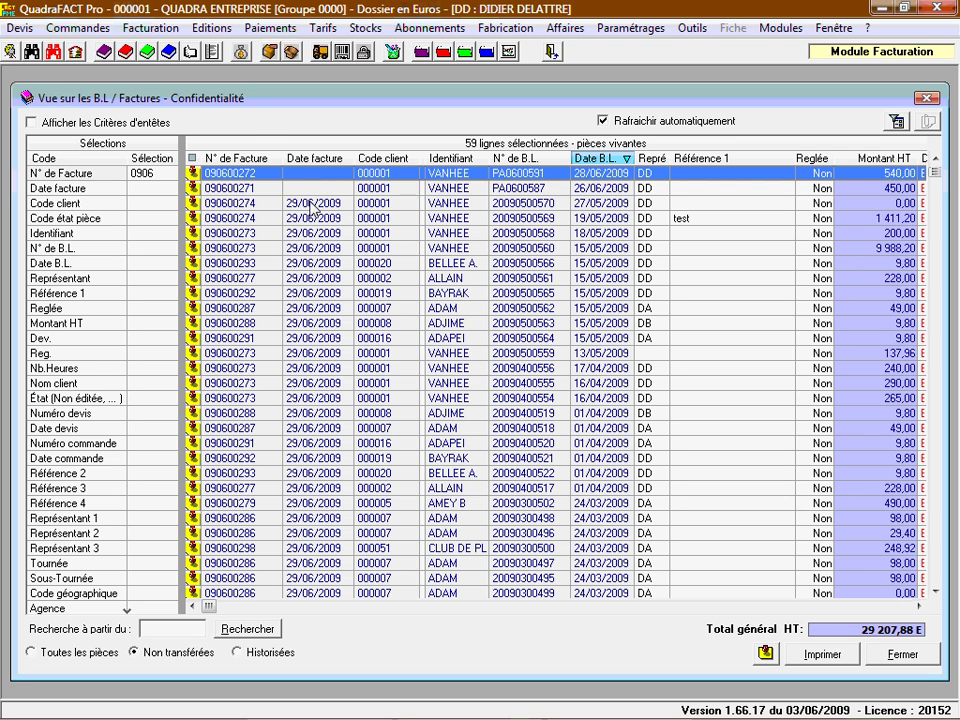
pyautogui.click(313, 203)
pyautogui.doubleClick(313, 204)
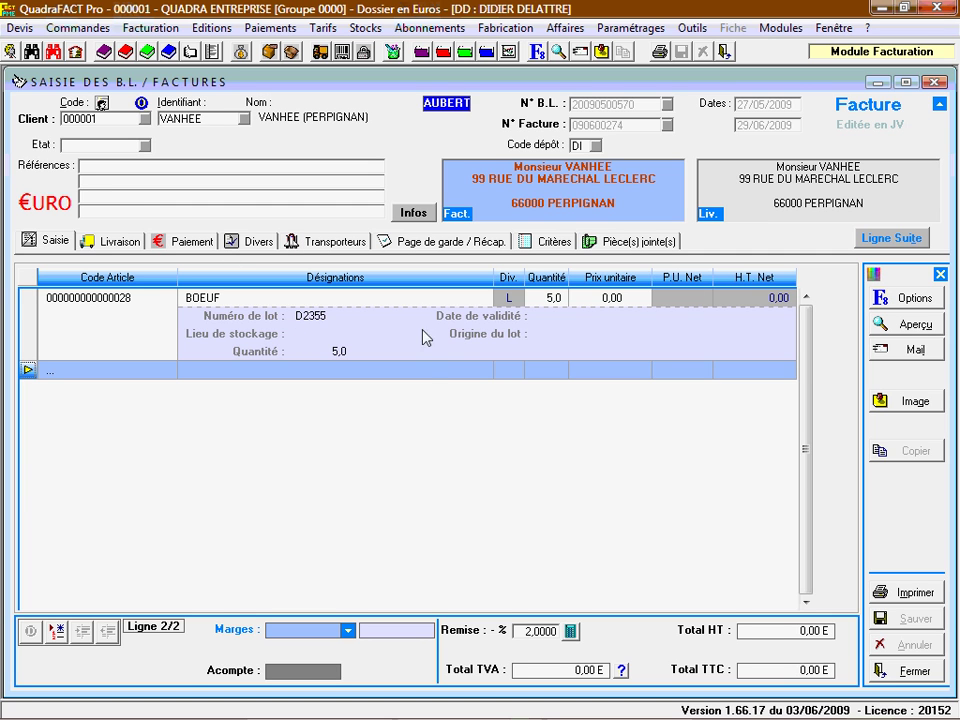
pyautogui.click(905, 671)
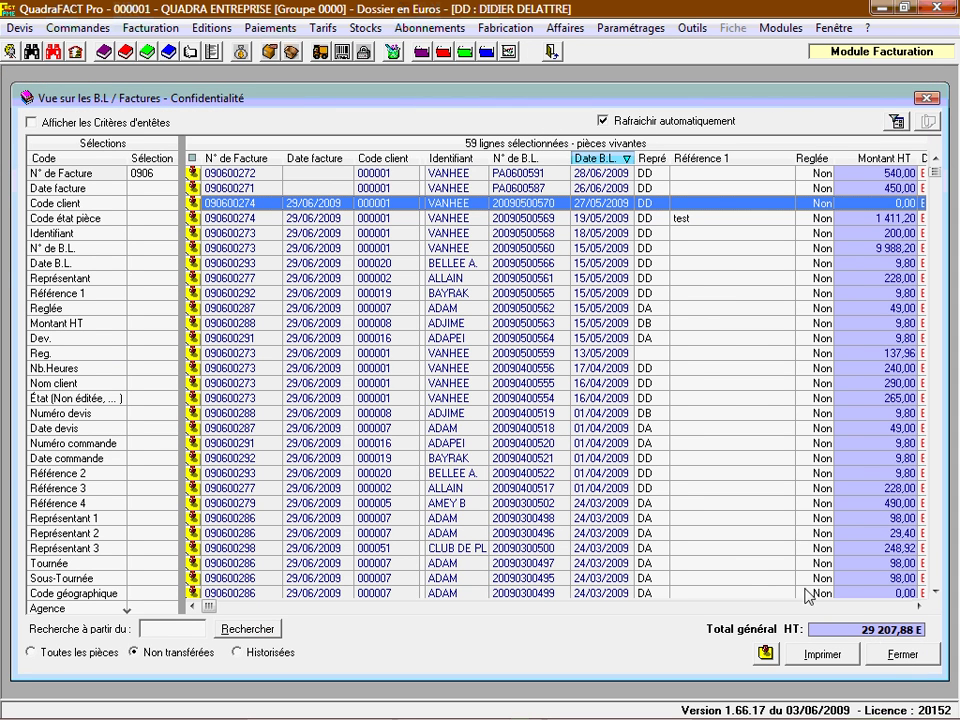
pyautogui.click(900, 655)
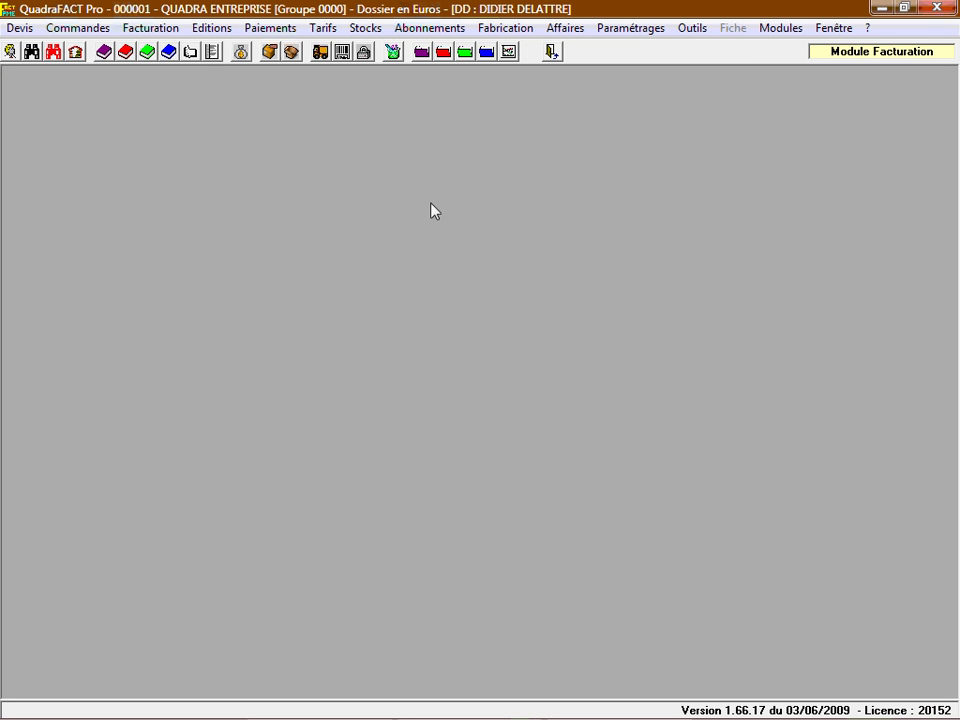
# Open the payment entry (Saisie des règlements) for the customer by entering the customer's identifier and validating it
pyautogui.click(155, 30)
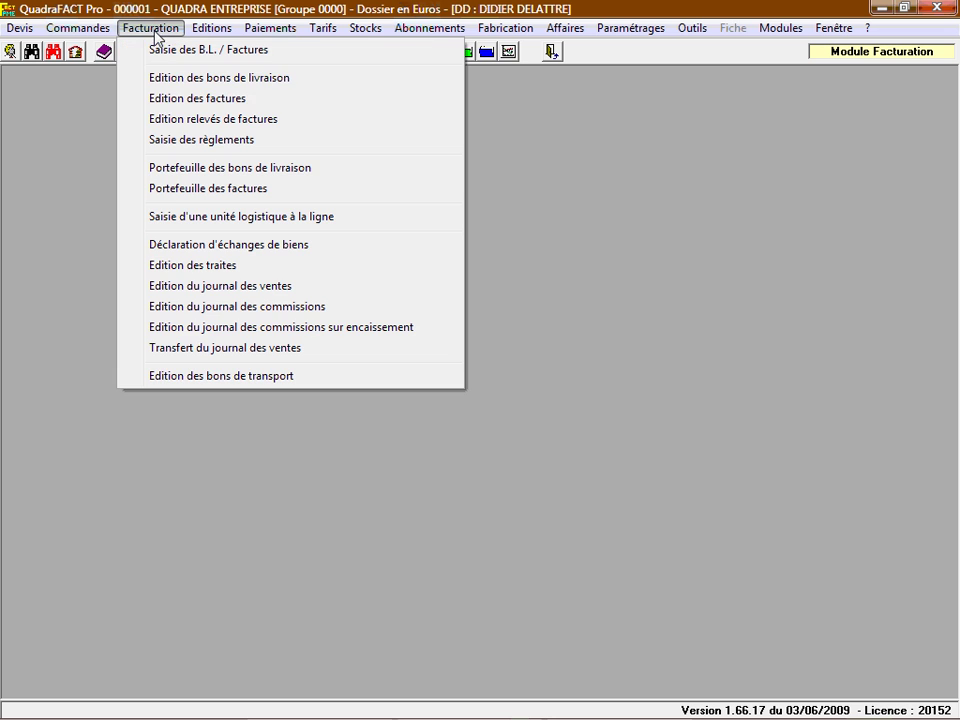
pyautogui.click(185, 145)
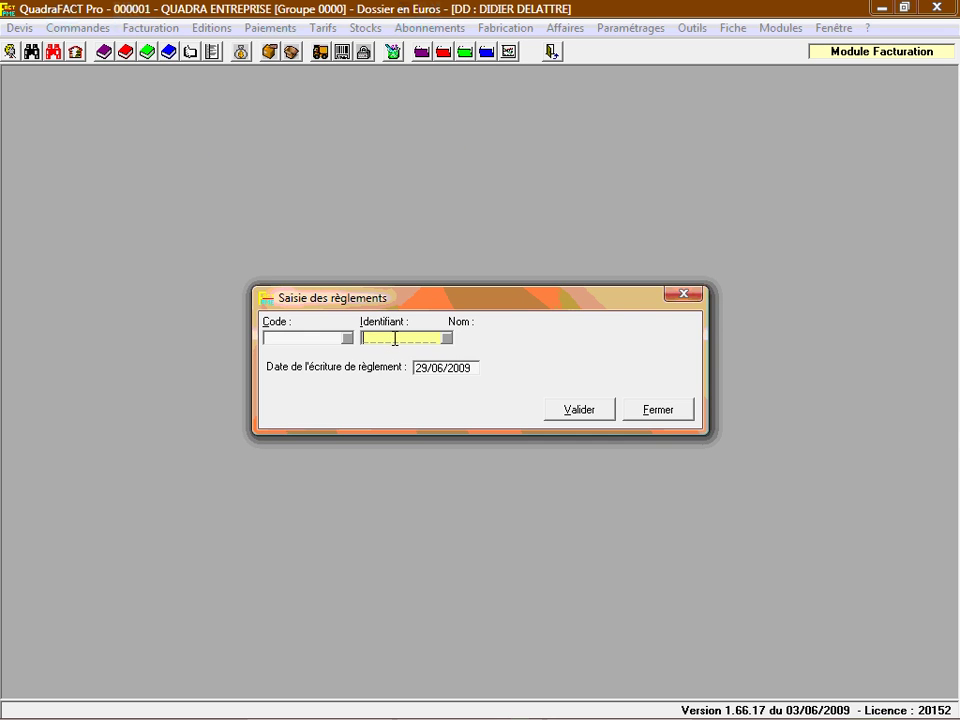
pyautogui.write('VANHEE')
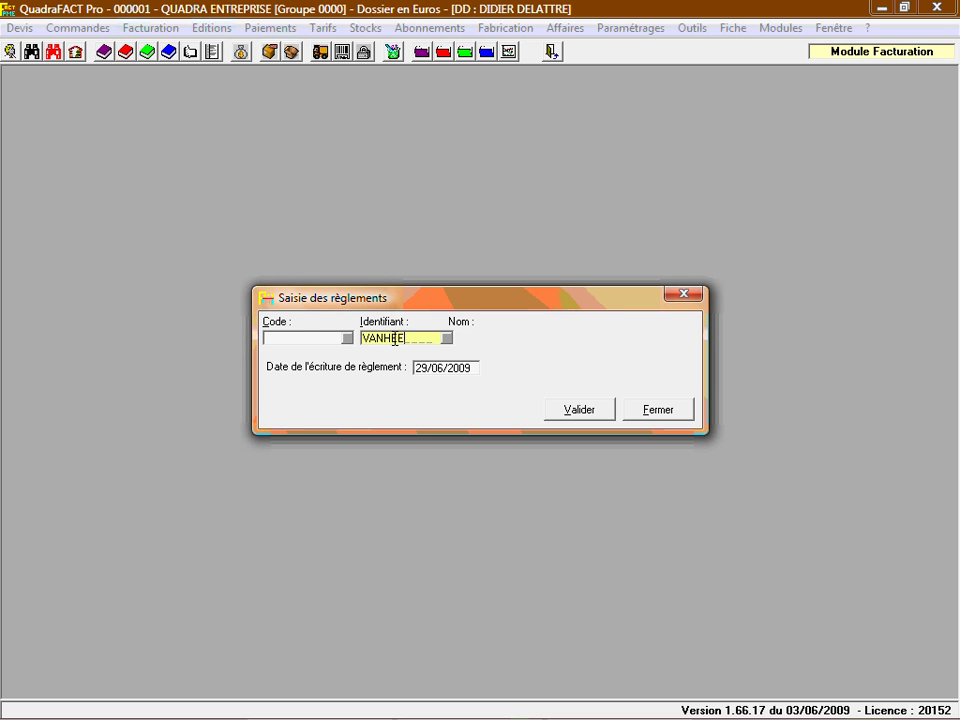
pyautogui.press('Return')
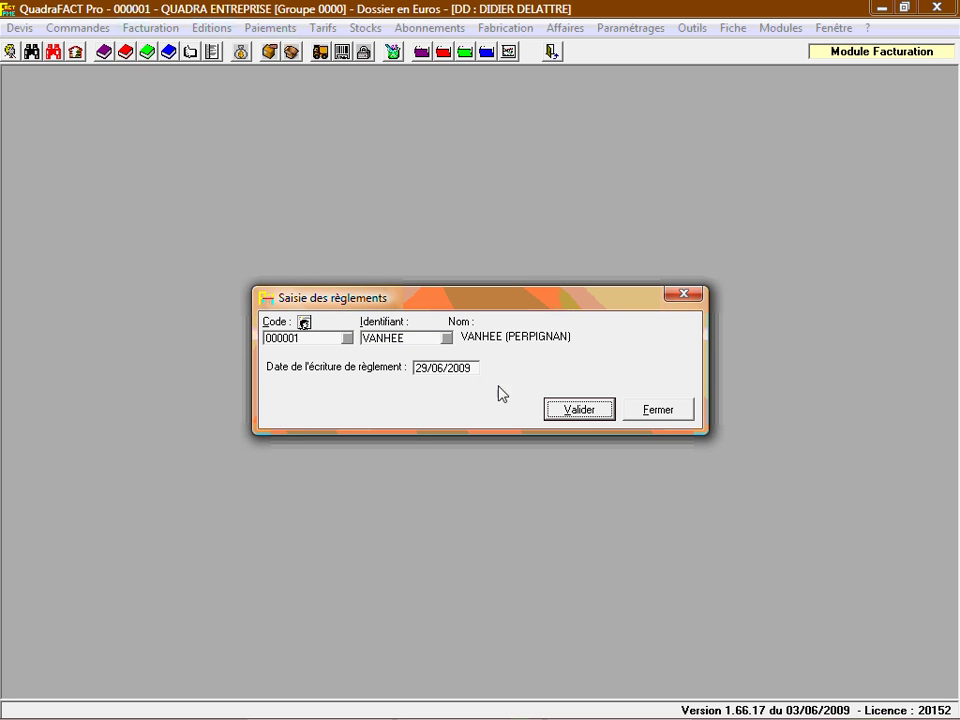
pyautogui.click(567, 411)
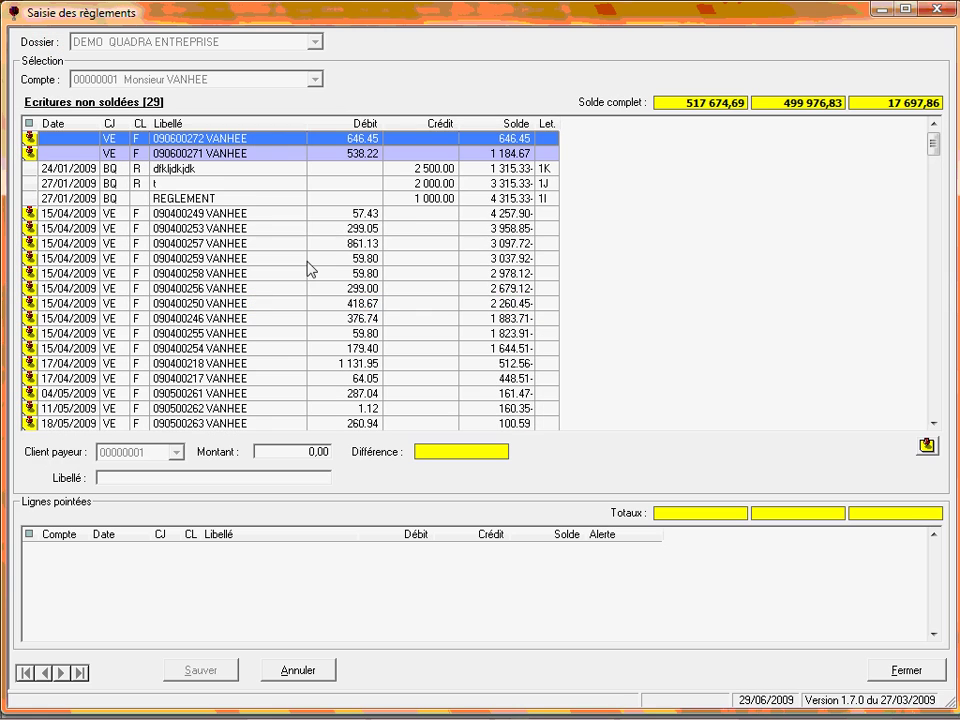
# Mark the four 15/04/2009 invoices ending in 253, 258, 246 and 255 as the lines covered by the payment
pyautogui.click(244, 230)
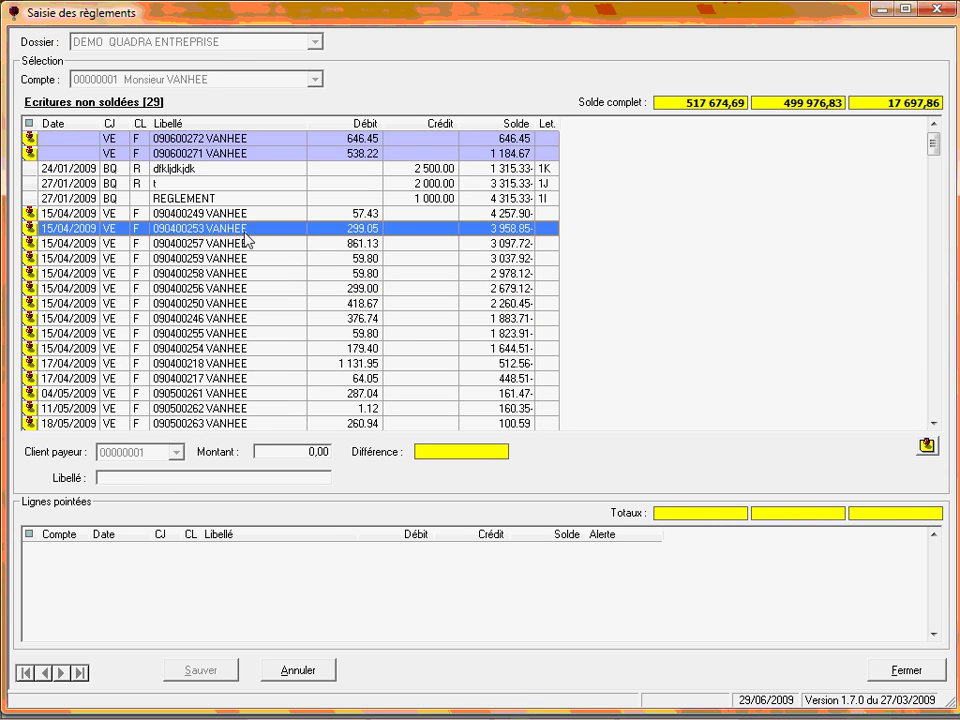
pyautogui.doubleClick(244, 232)
pyautogui.press('Down')
pyautogui.press('Down')
pyautogui.press('space')
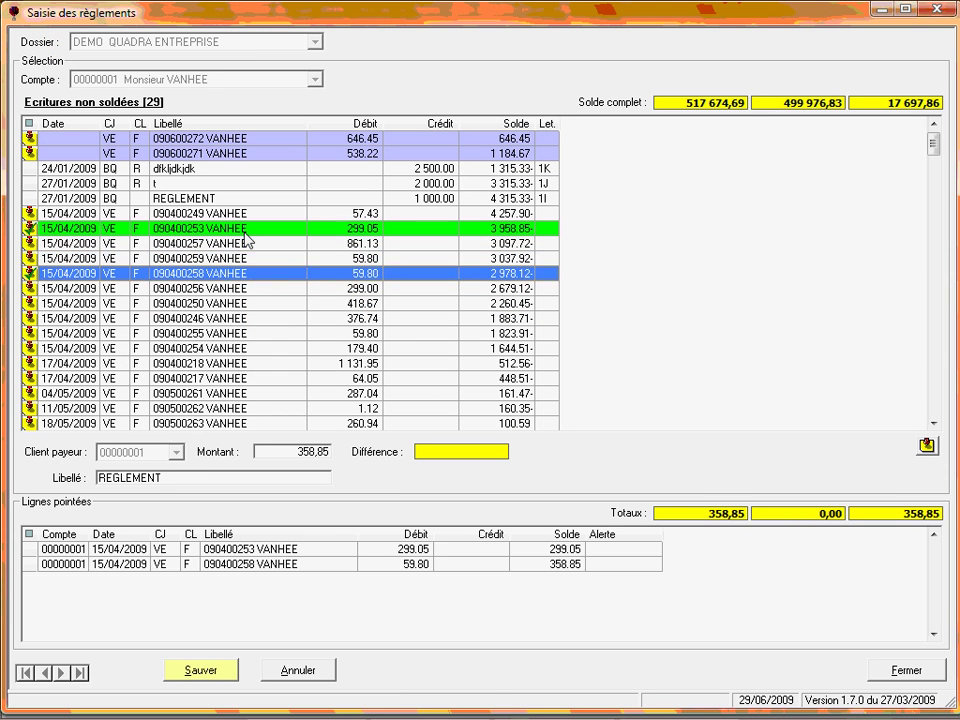
pyautogui.press('Down')
pyautogui.press('Down')
pyautogui.press('Down')
pyautogui.press('space')
pyautogui.press('space')
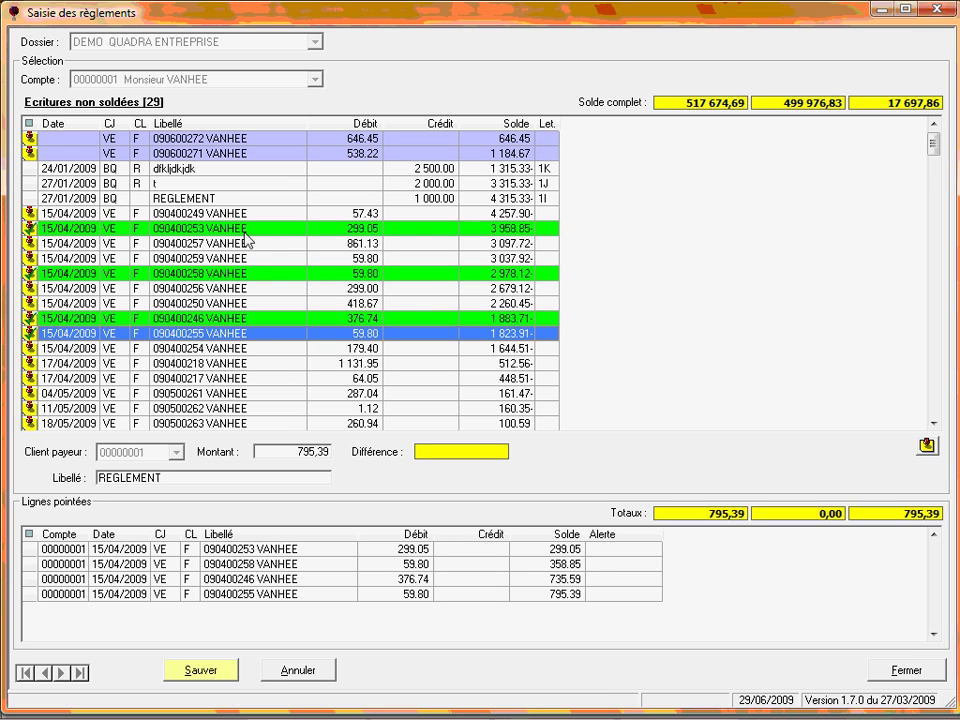
# Set the payment amount to 795,00 and keep the label REGLEMENT
pyautogui.click(292, 451)
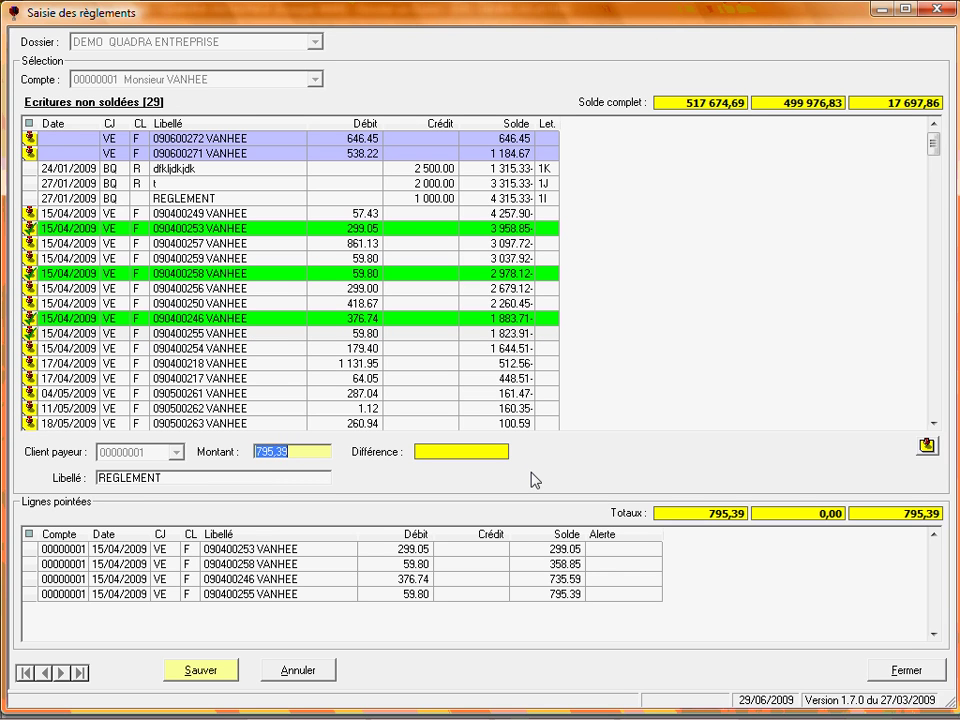
pyautogui.press('Right')
pyautogui.press('Delete')
pyautogui.press('Delete')
pyautogui.press('Tab')
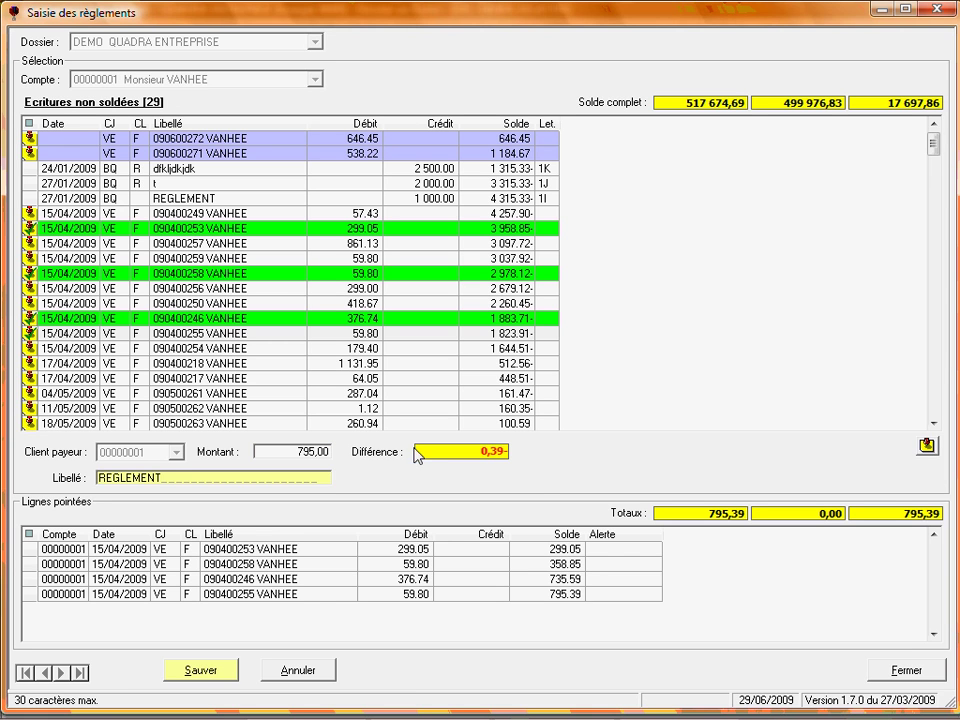
# Save the payment with a payment-difference entry, generate it in journal BQ dated 29/06/2009, and close payment entry
pyautogui.click(220, 670)
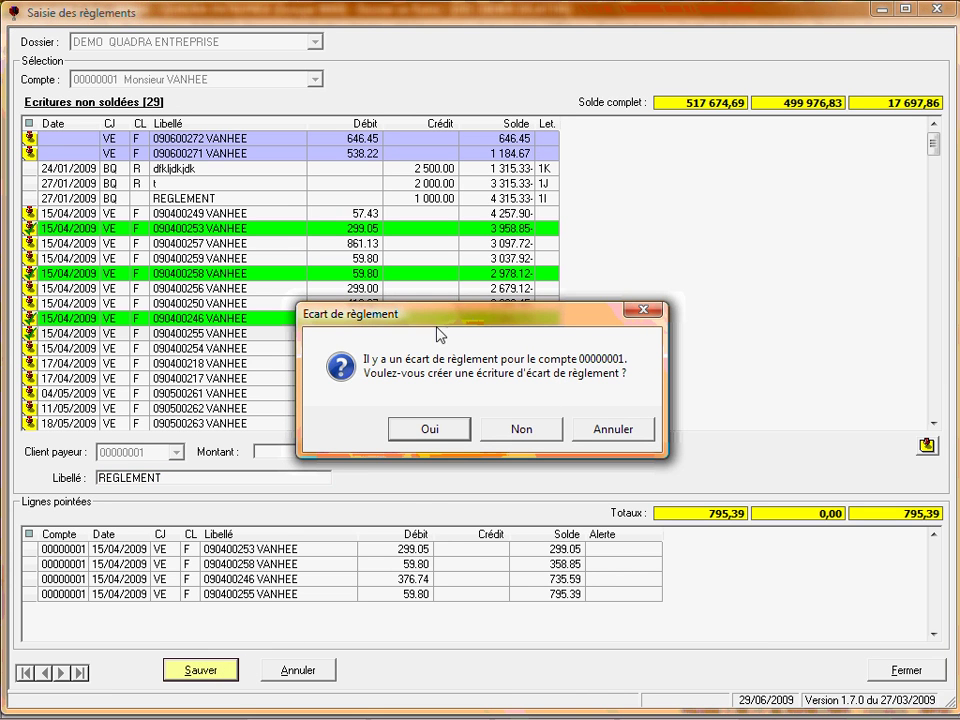
pyautogui.click(432, 430)
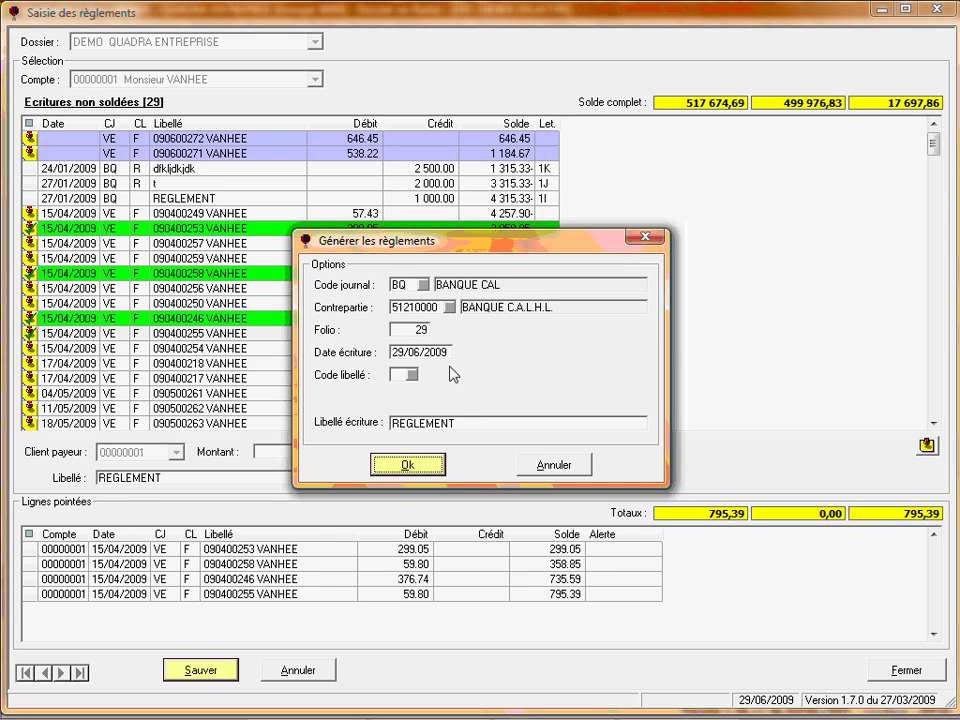
pyautogui.click(412, 465)
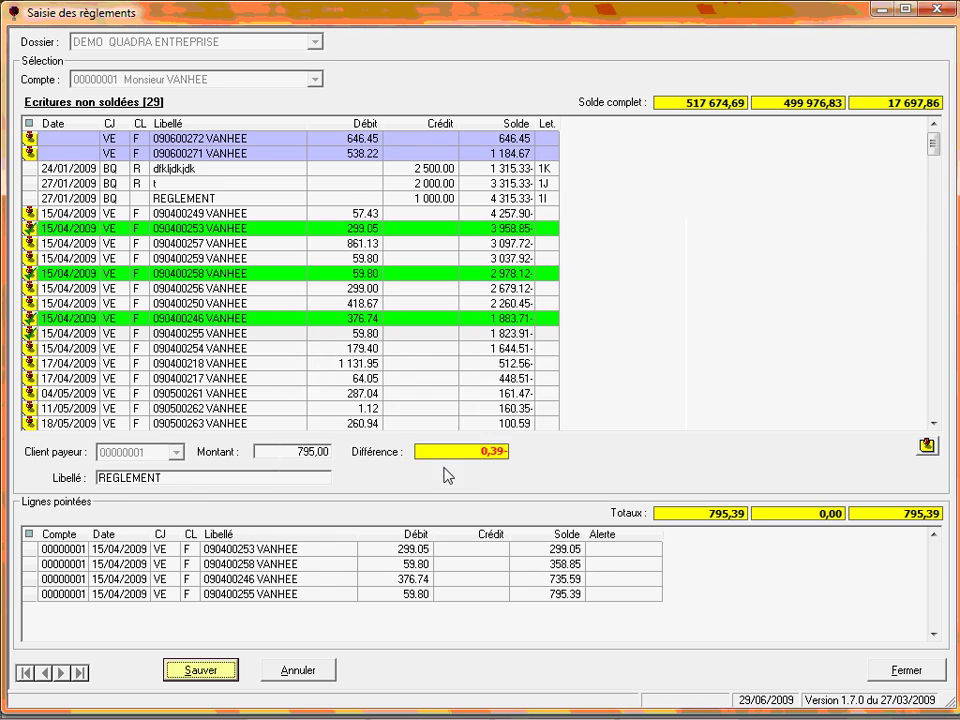
pyautogui.click(605, 435)
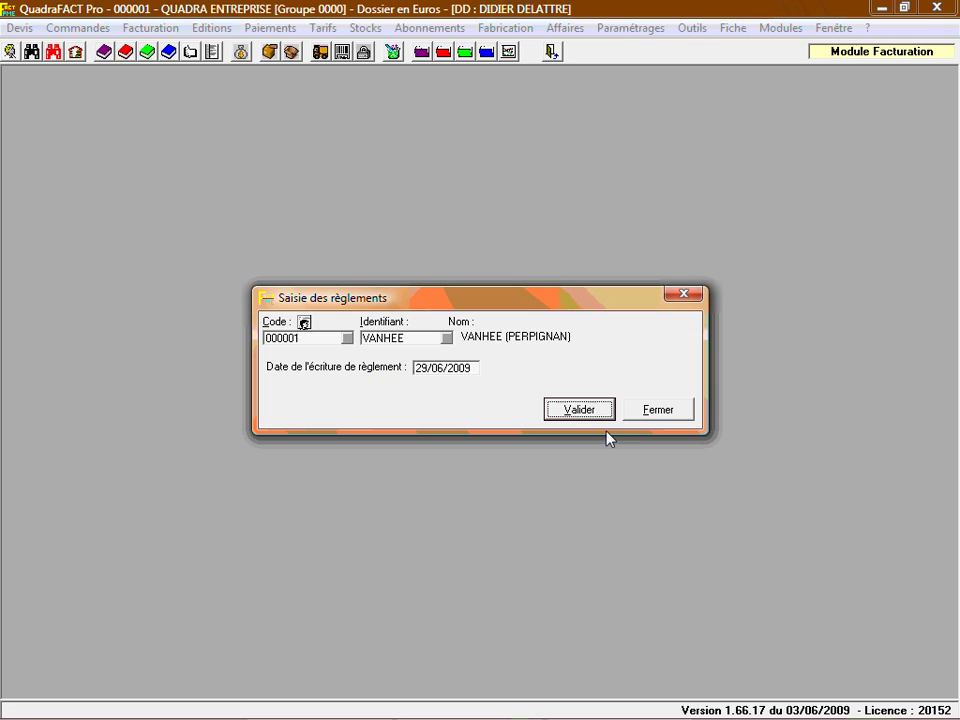
pyautogui.click(659, 411)
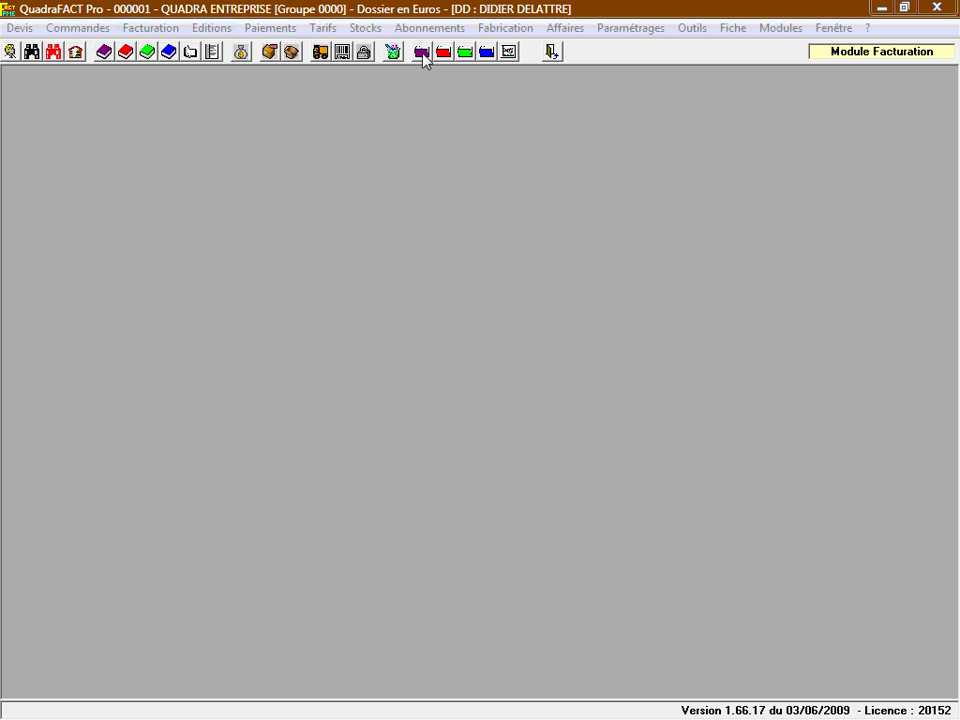
# Examine the company's monthly B.L./invoice statistics and the list manager's output options, and close both
pyautogui.click(509, 54)
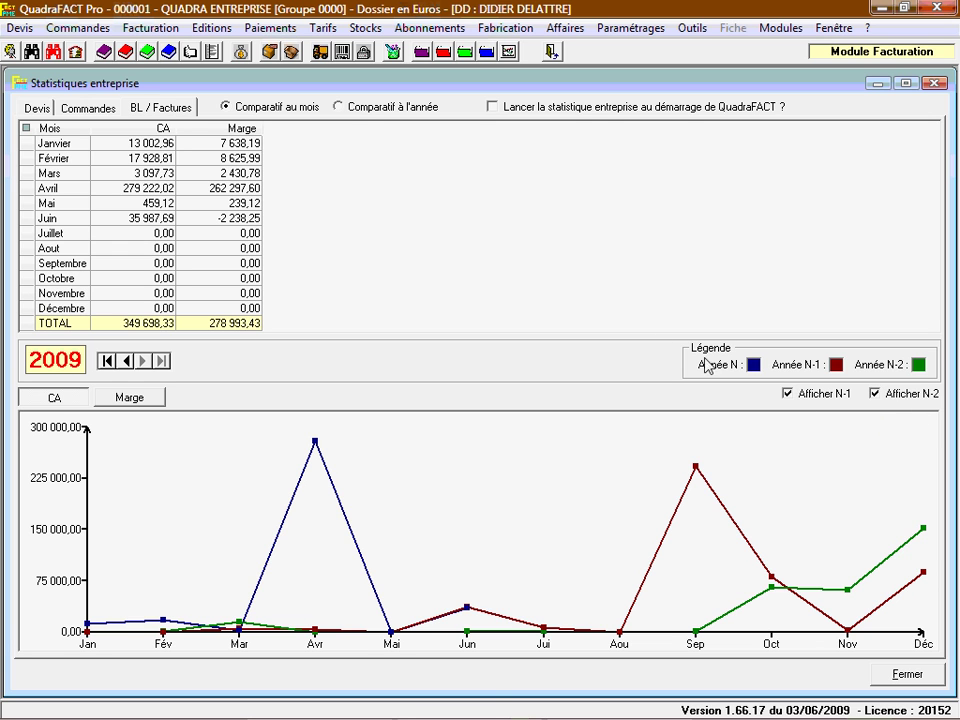
pyautogui.click(26, 130)
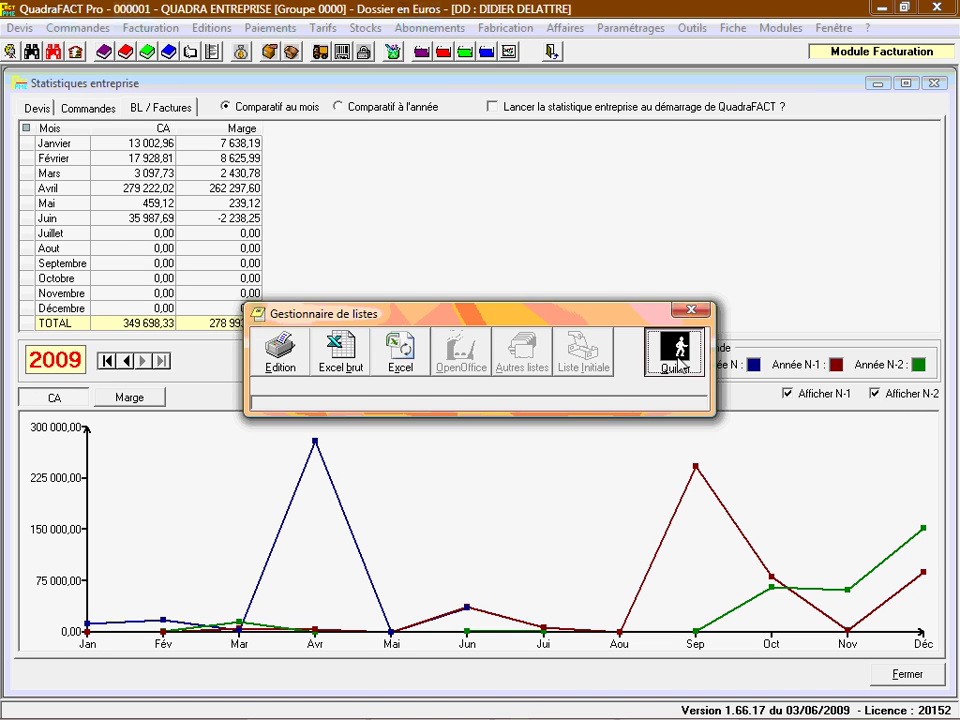
pyautogui.click(679, 358)
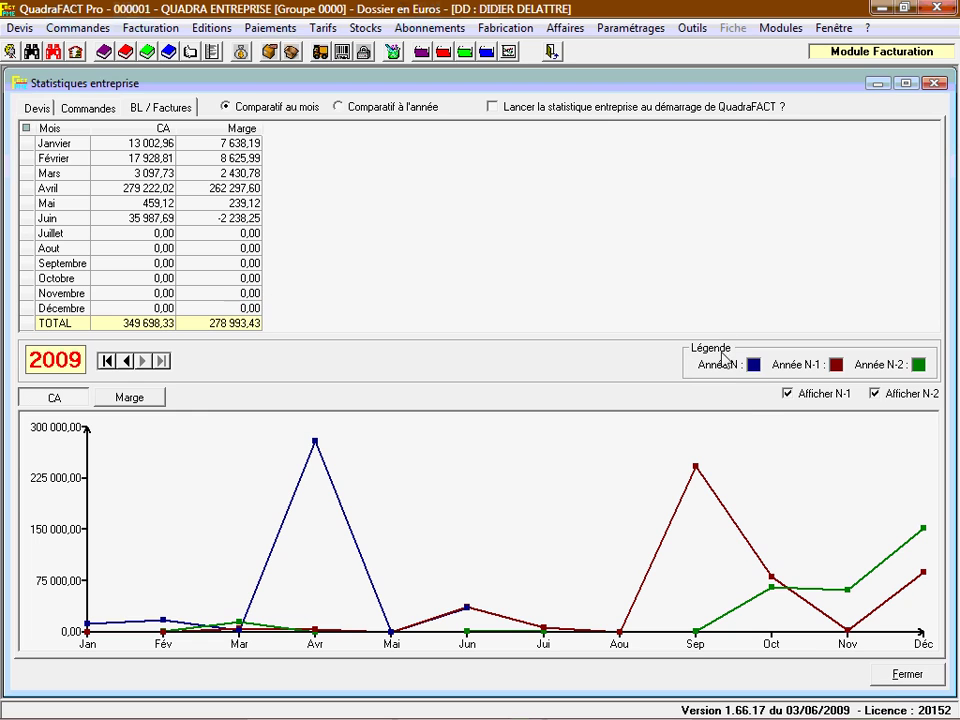
pyautogui.click(906, 675)
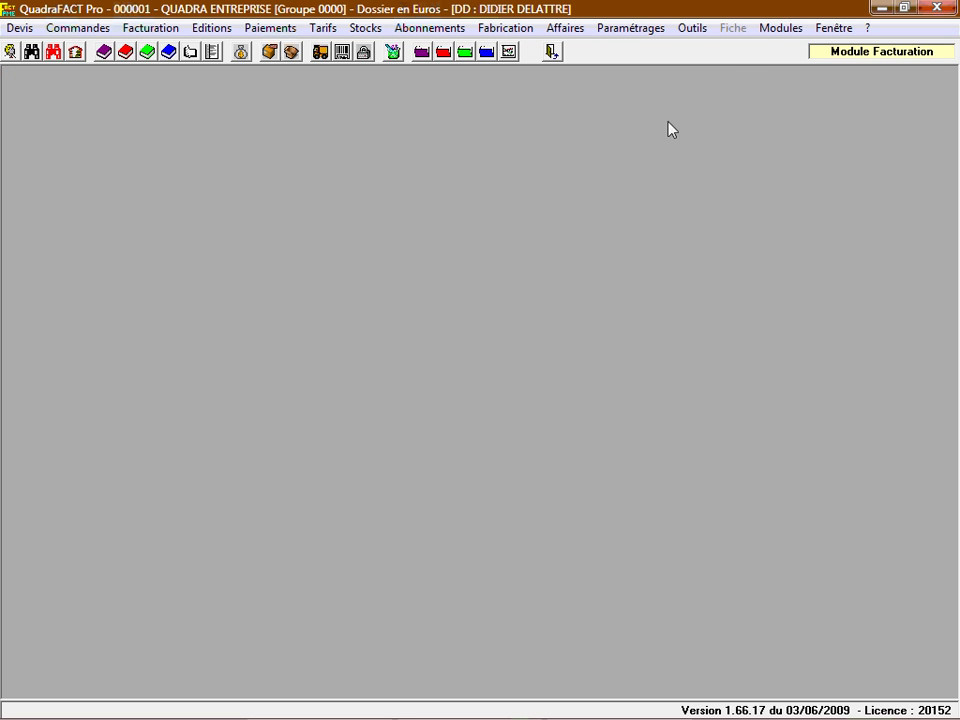
pyautogui.click(771, 30)
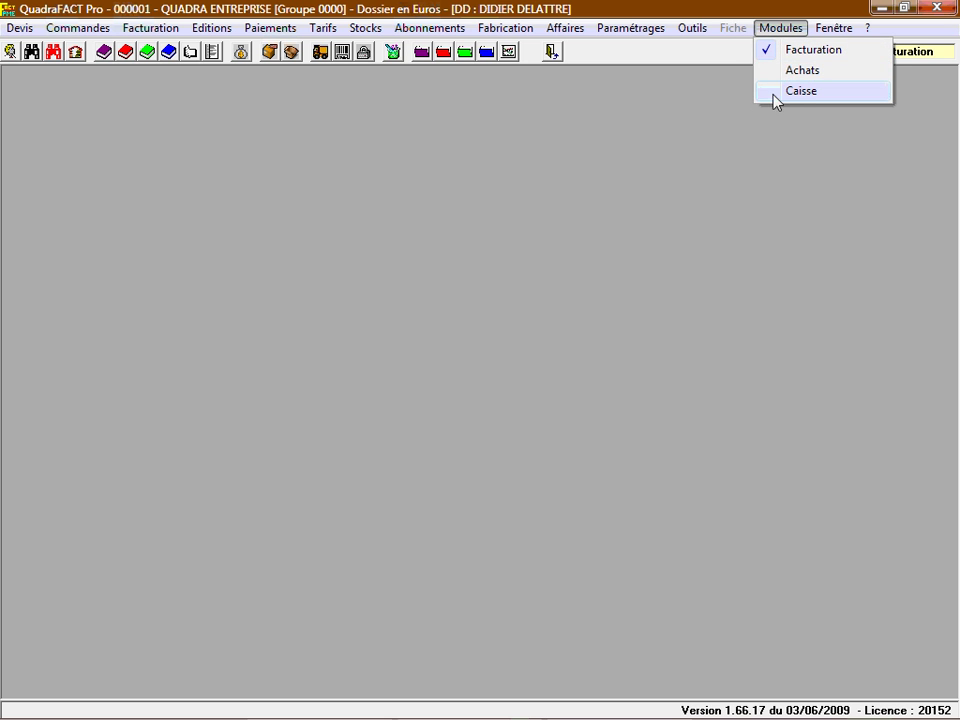
pyautogui.click(675, 100)
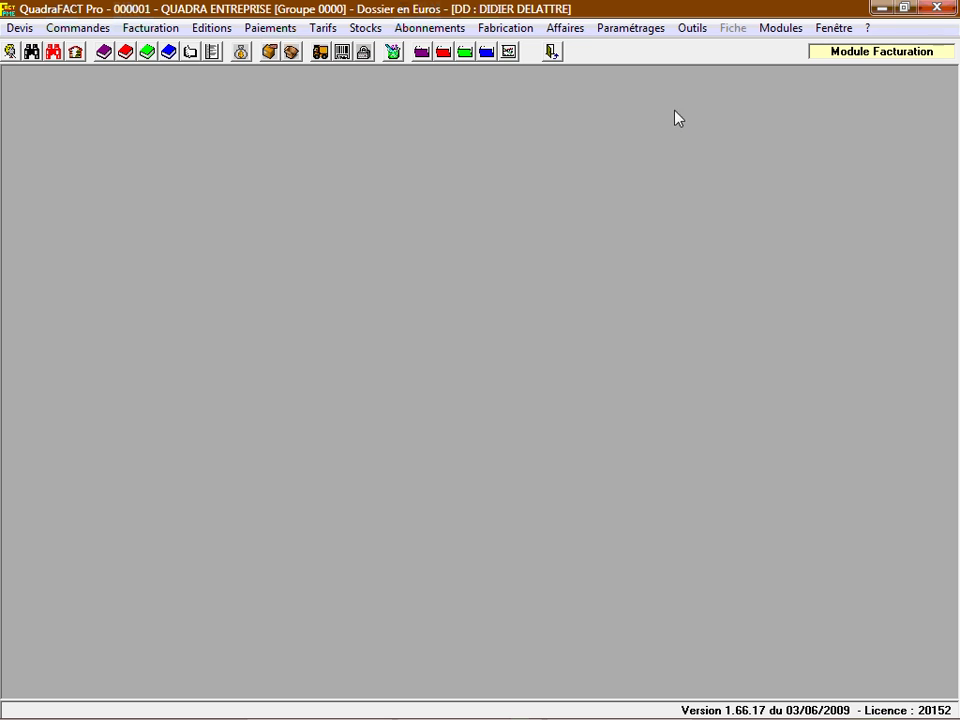
pyautogui.click(566, 31)
pyautogui.moveTo(575, 50)
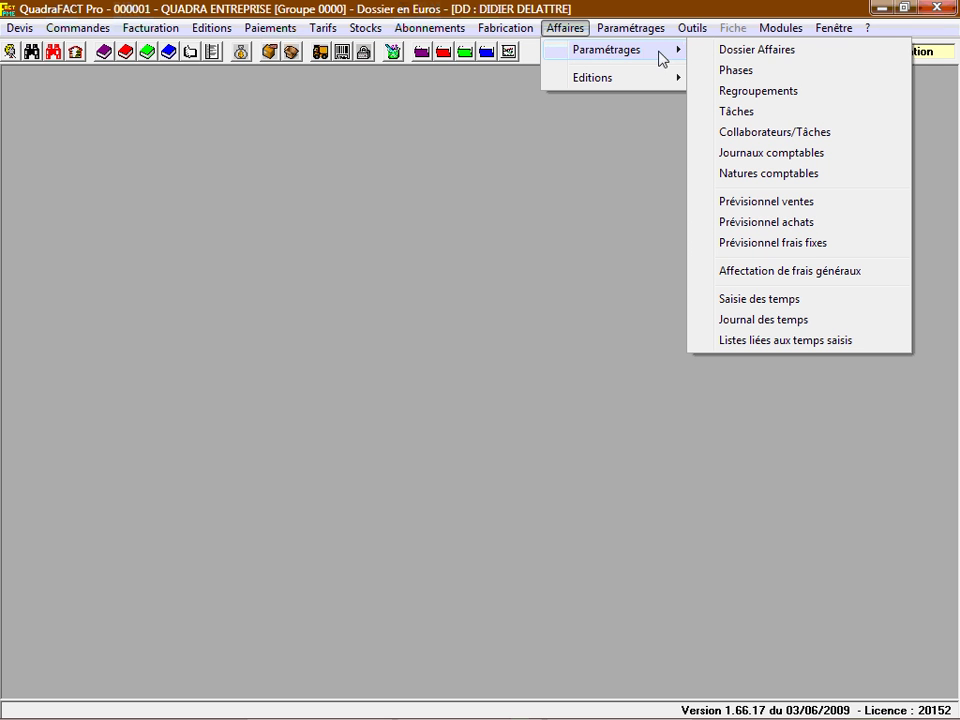
pyautogui.click(524, 37)
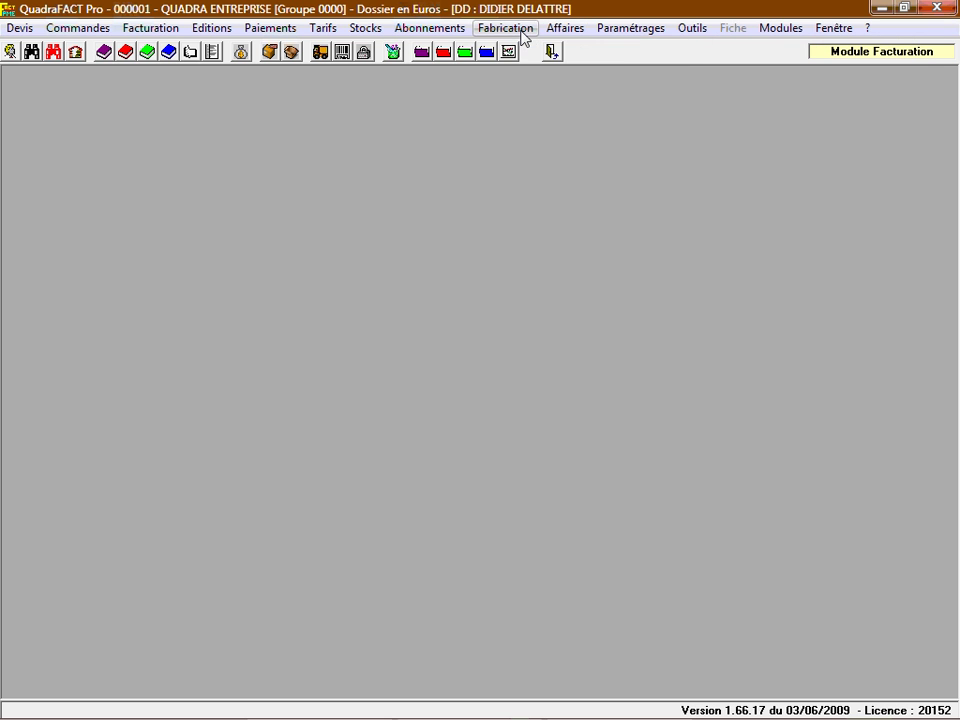
pyautogui.click(523, 35)
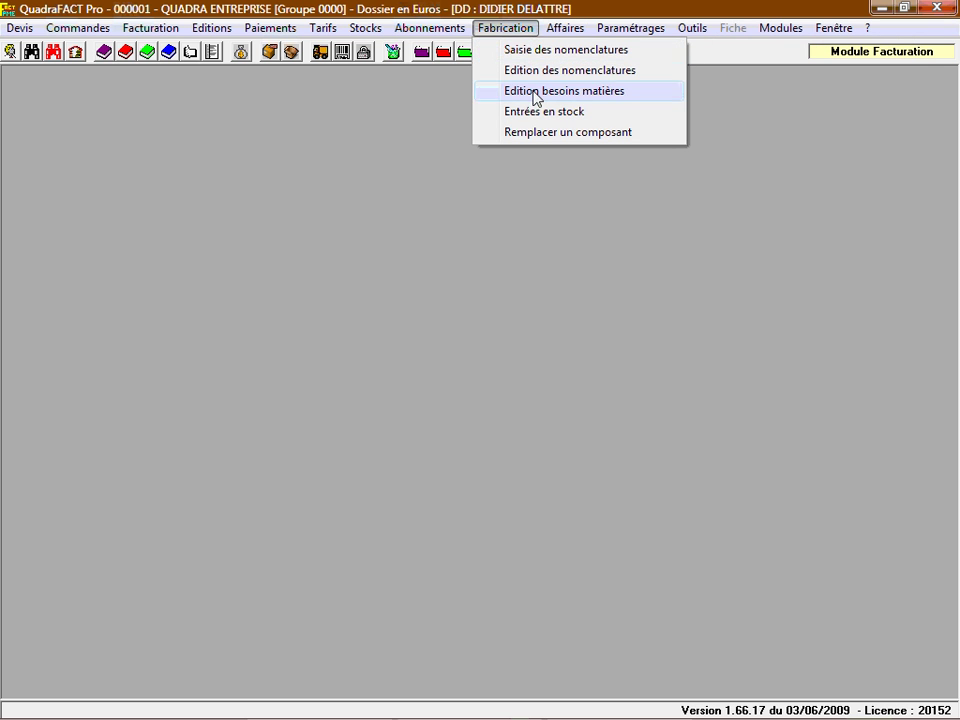
pyautogui.moveTo(442, 36)
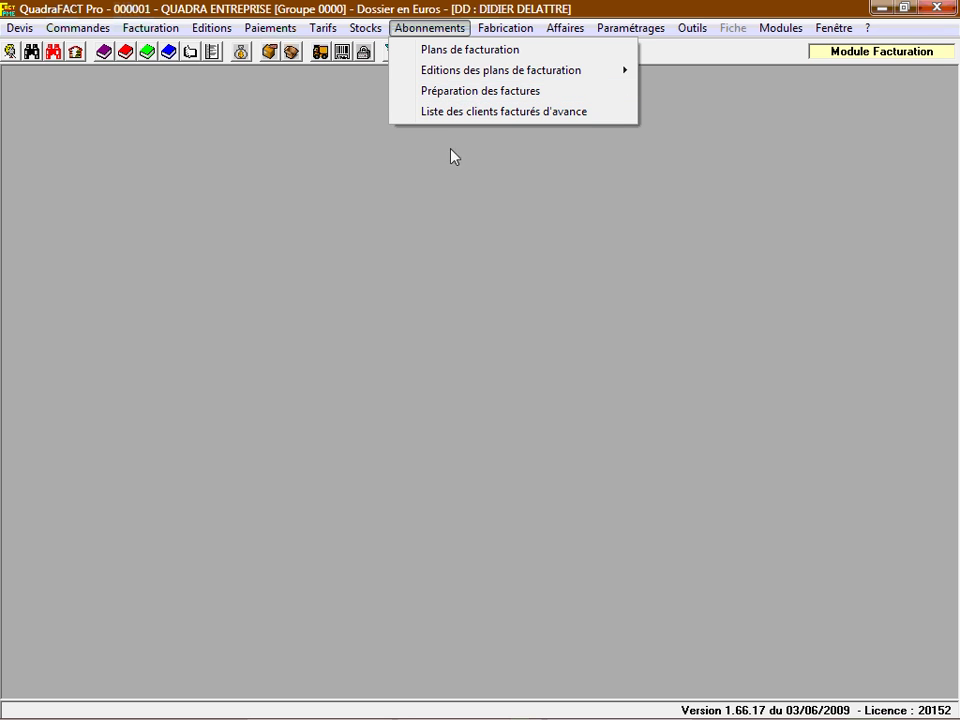
pyautogui.click(452, 188)
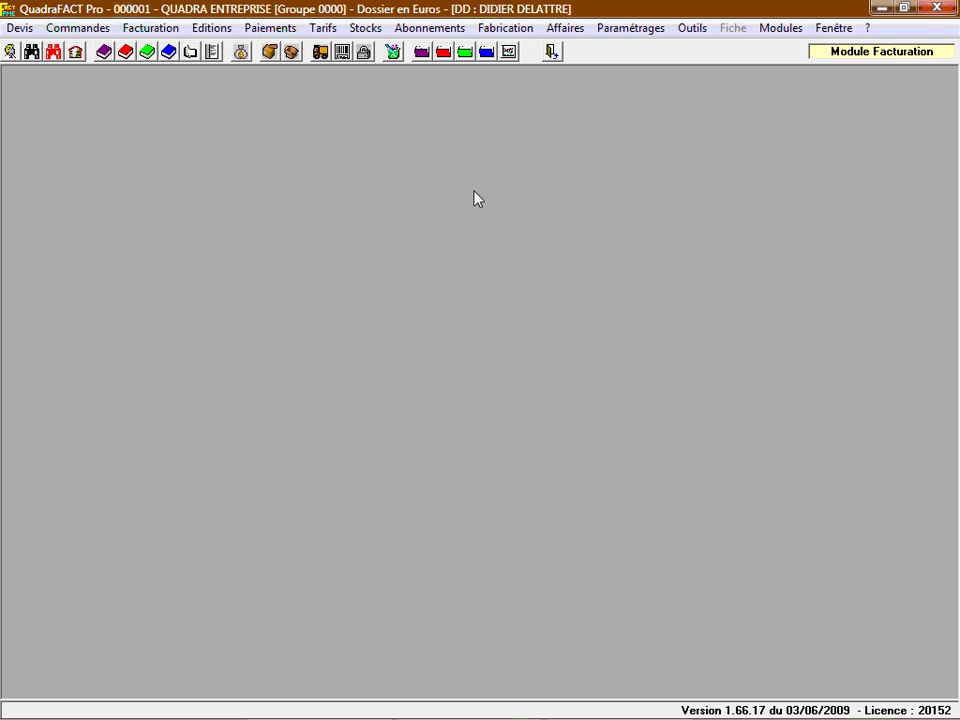